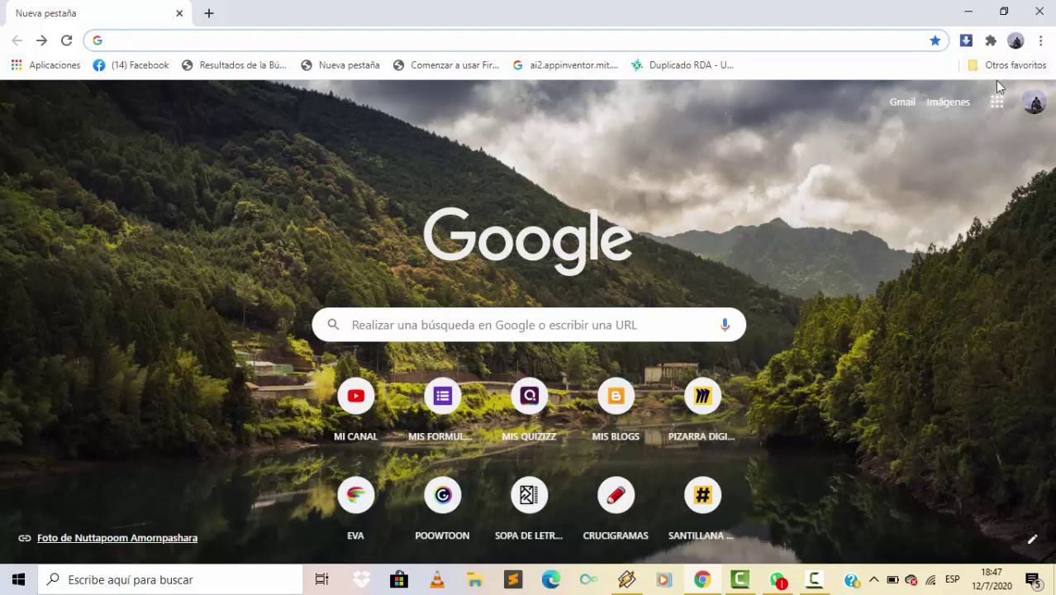
- Open Google Classroom from the list of Google apps
click(997, 102)
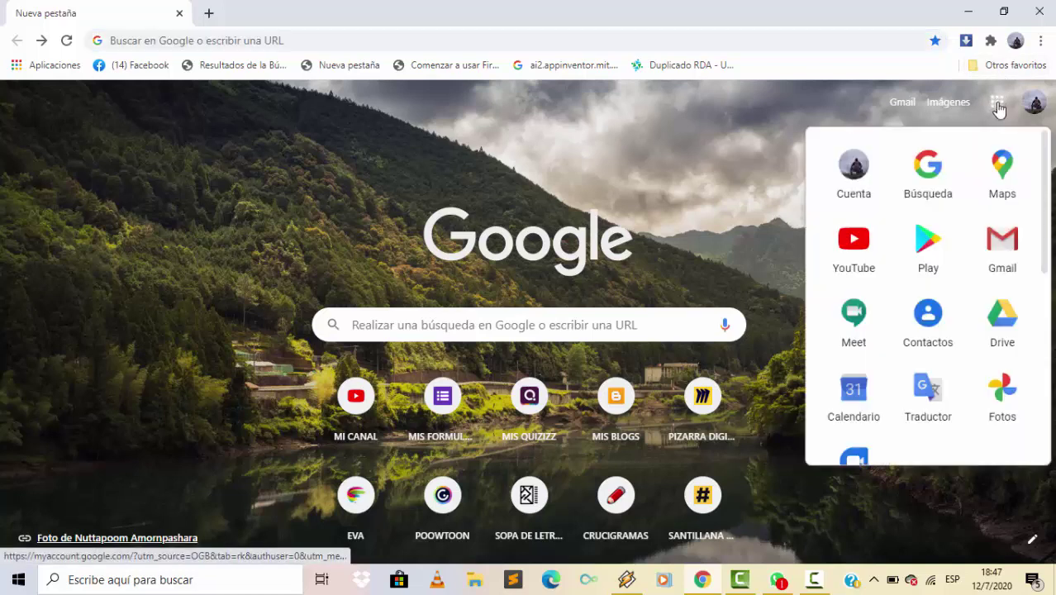
drag(1047, 219, 1050, 409)
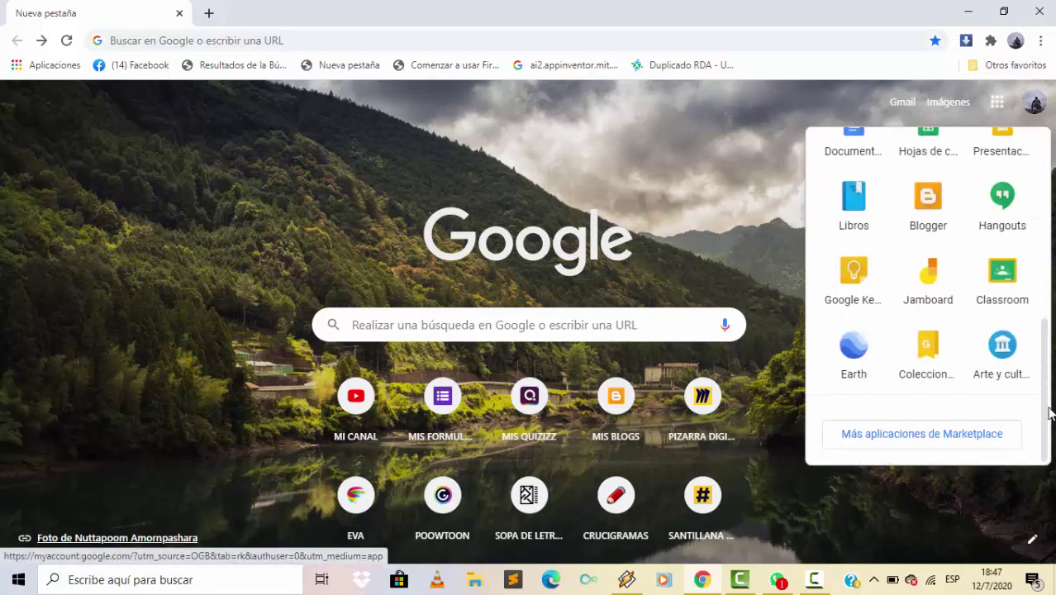
click(1006, 279)
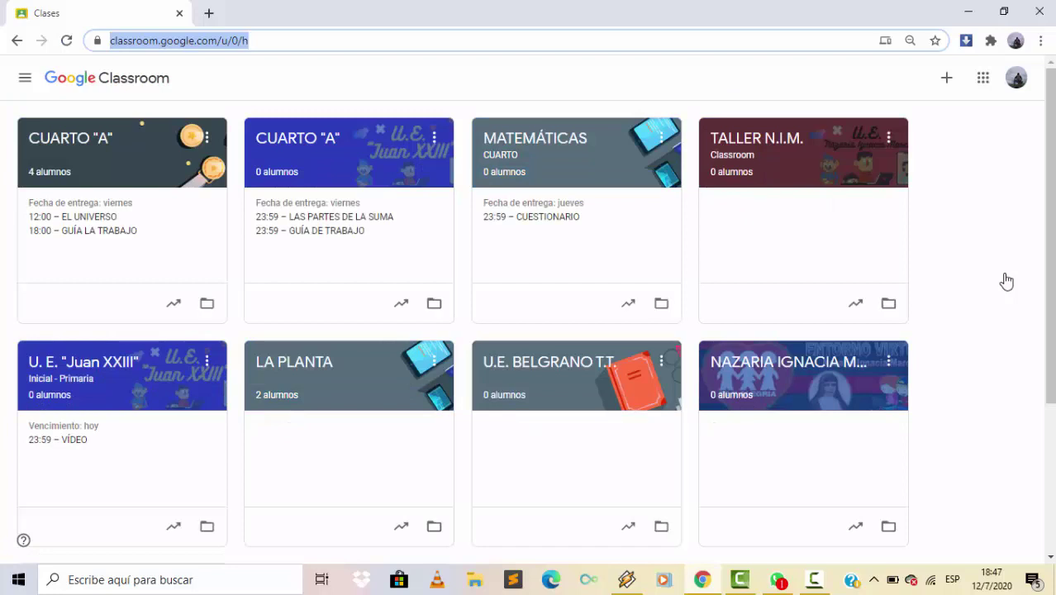
- Start creating a class and accept the notice about not using Classroom in a school with students
click(948, 80)
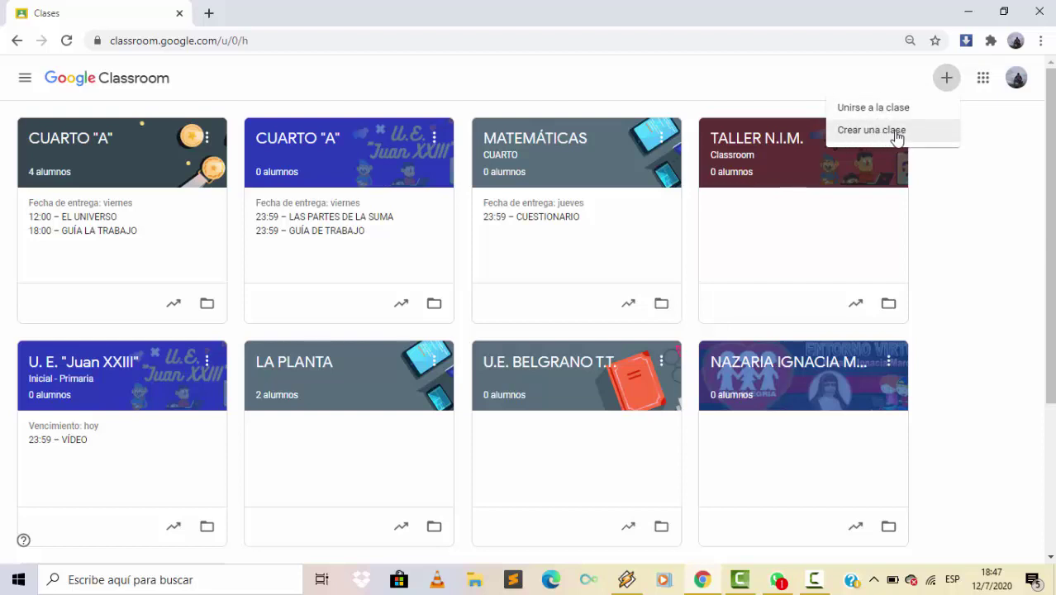
click(896, 134)
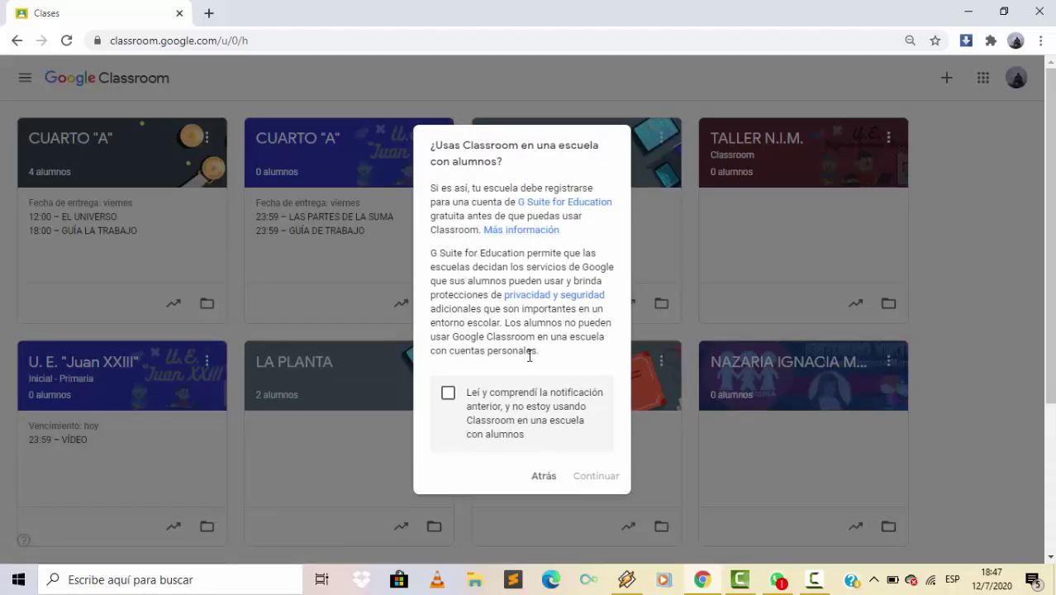
click(447, 393)
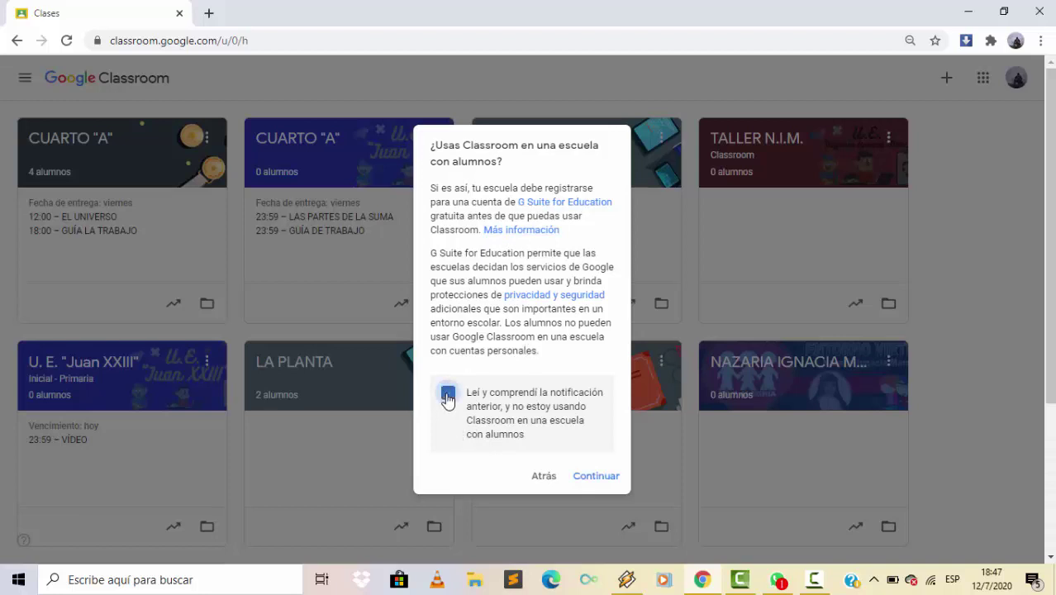
click(595, 476)
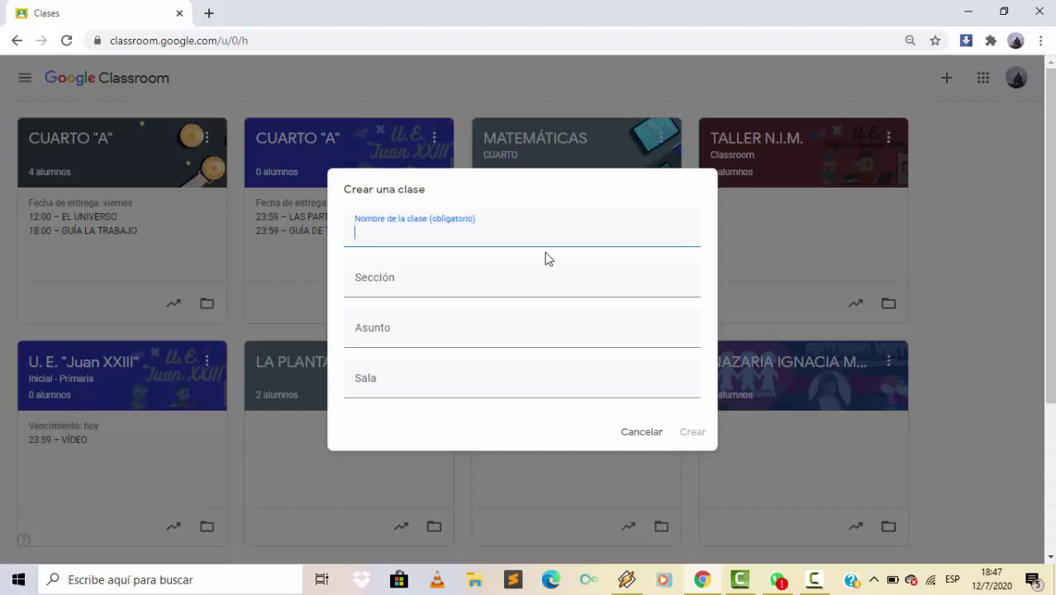
- Create the class with the name PRIMERO, the subject LOS SINÓNIMOS and the room A
text(PRIMERO)
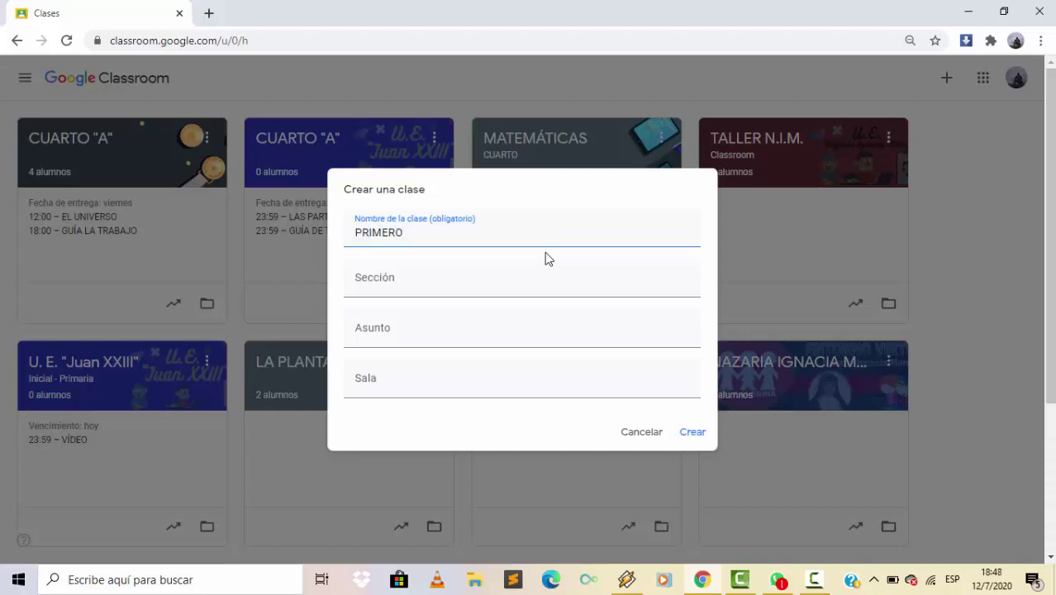
click(369, 279)
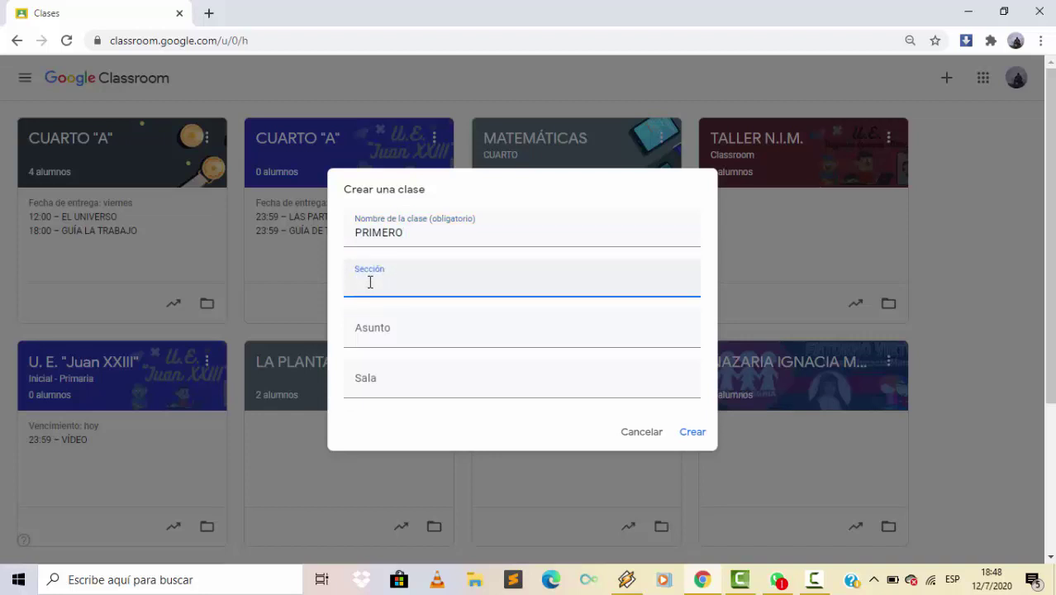
click(368, 333)
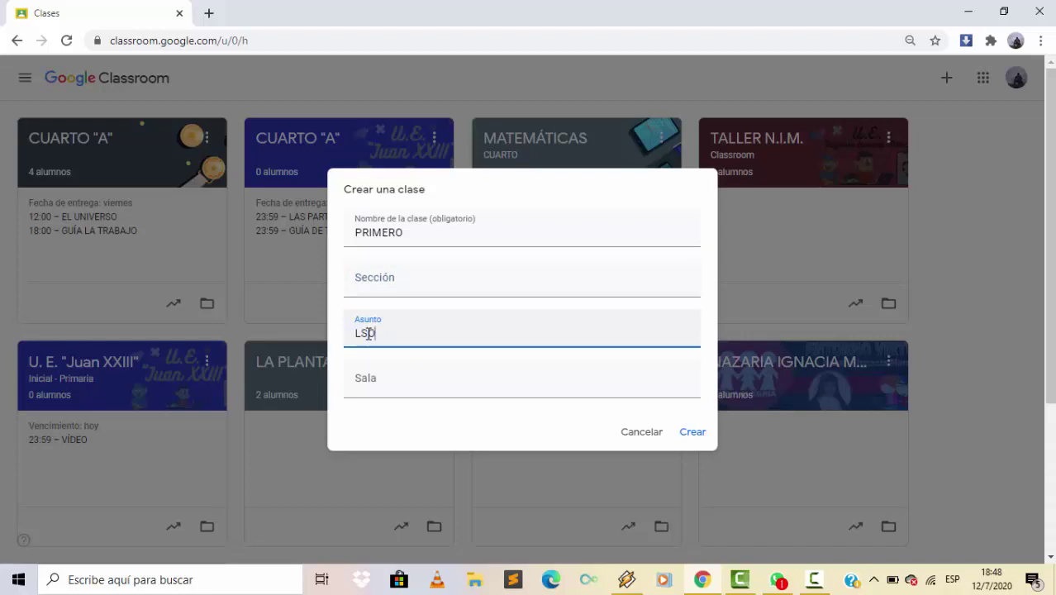
text(LOS SINÓNIMOS)
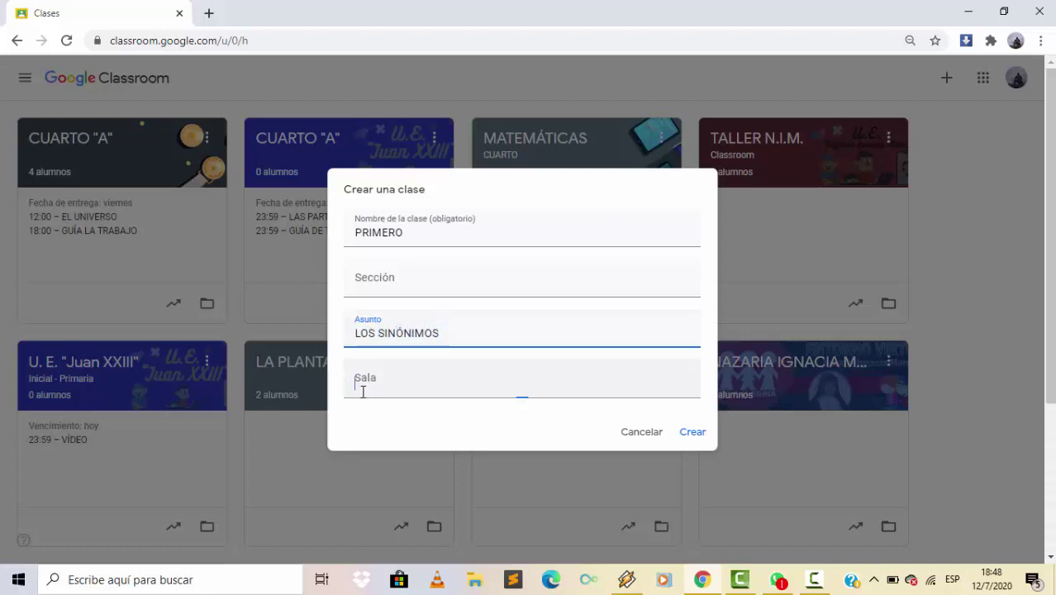
click(363, 391)
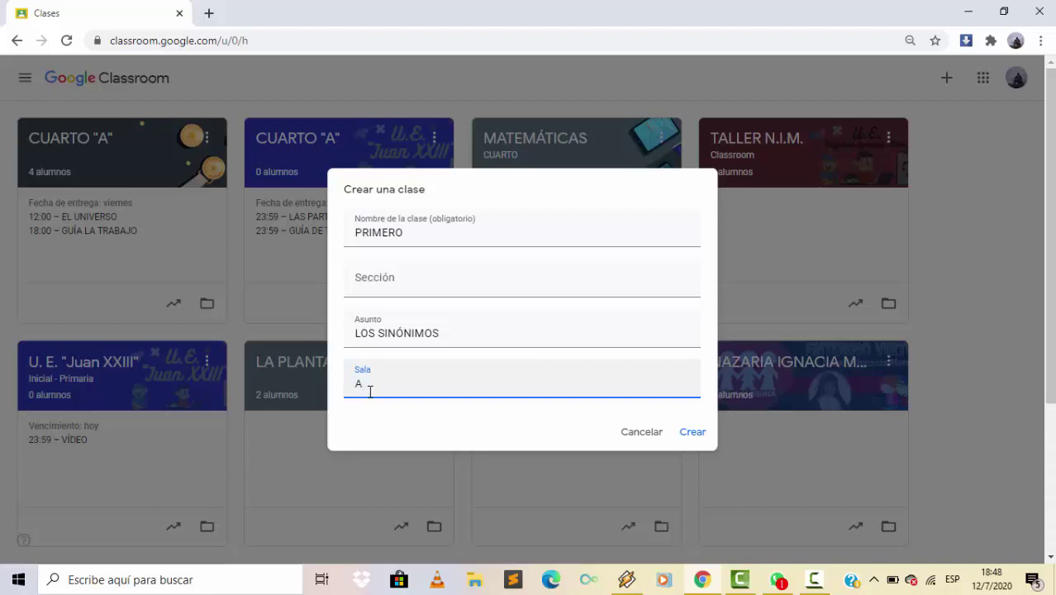
click(685, 436)
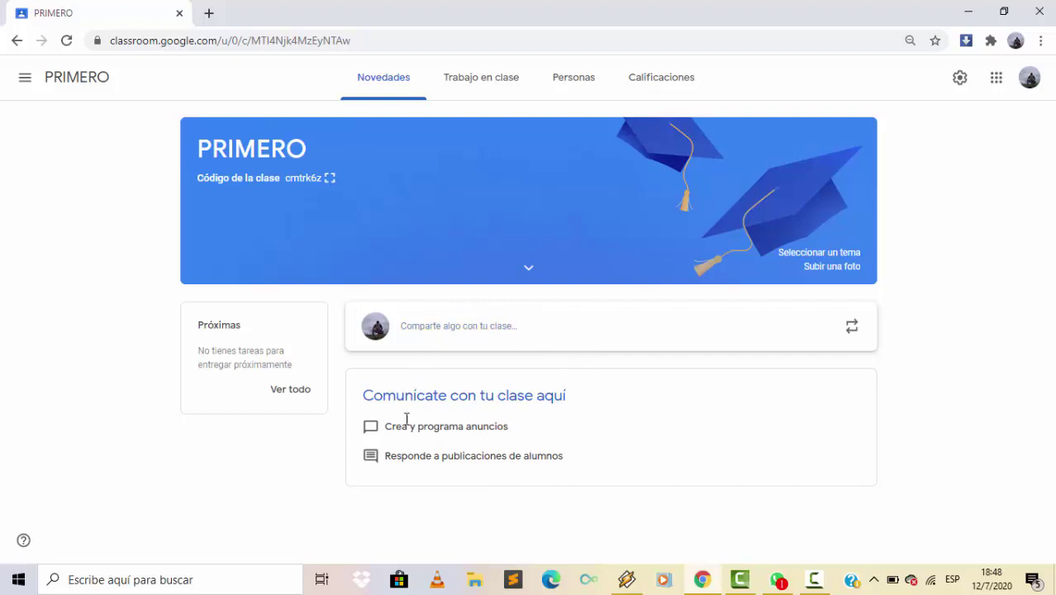
- Publish the announcement "REVISAR TODAS LAS ACTIVIDADES A DETALLE" to all students of the class PRIMERO
click(442, 330)
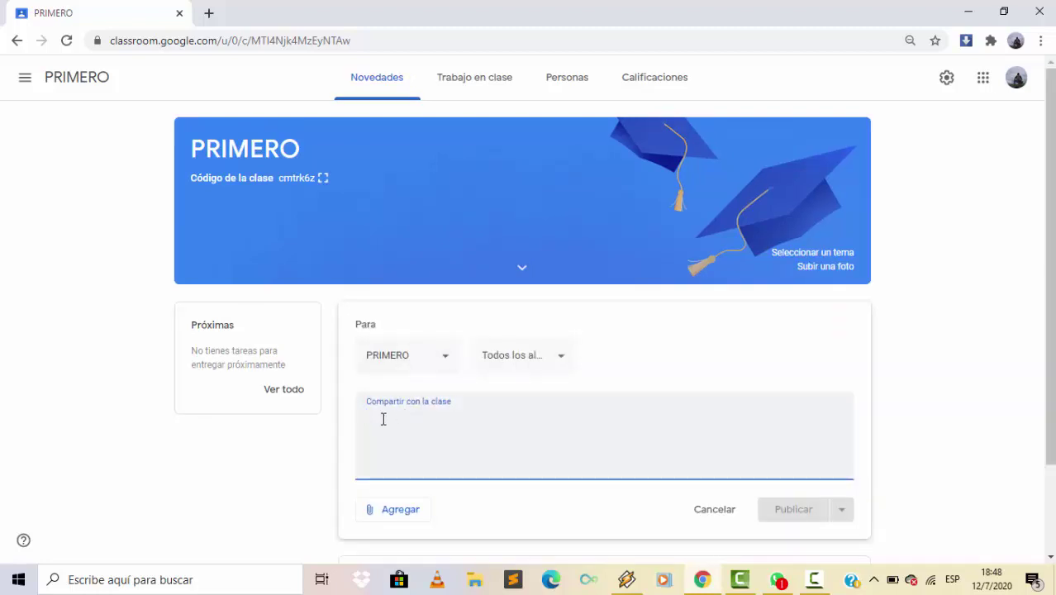
text(REVIS)
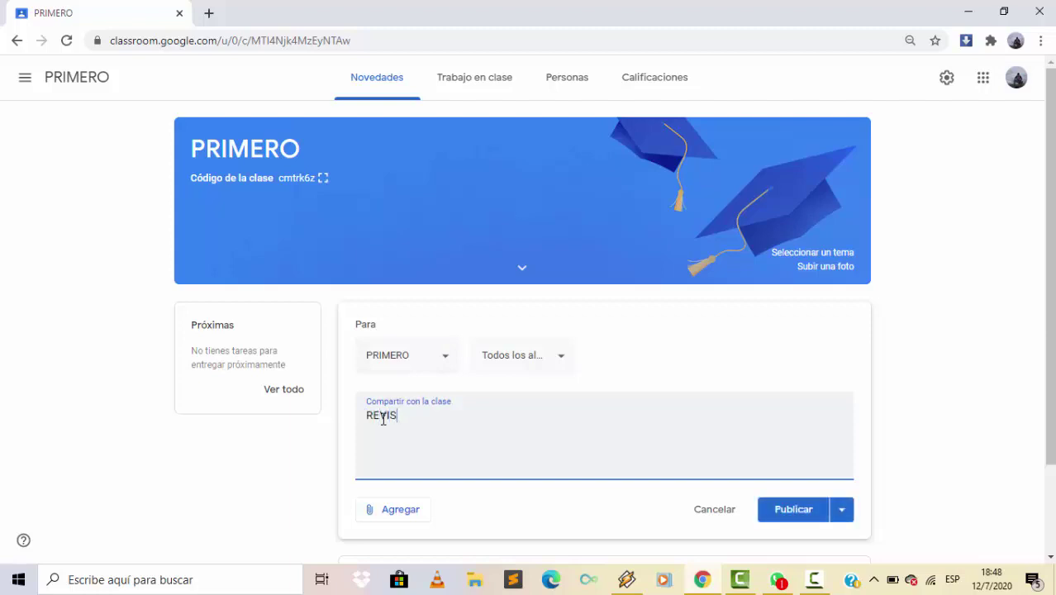
text(AR TODAS LAS ACTIVIDA)
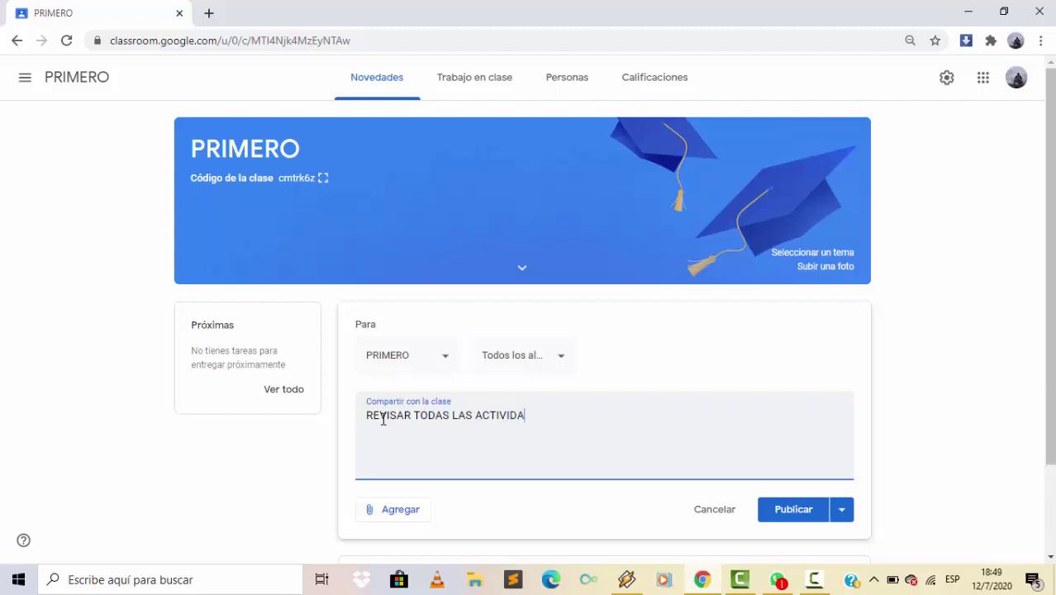
text(DES A DETALLE)
click(784, 514)
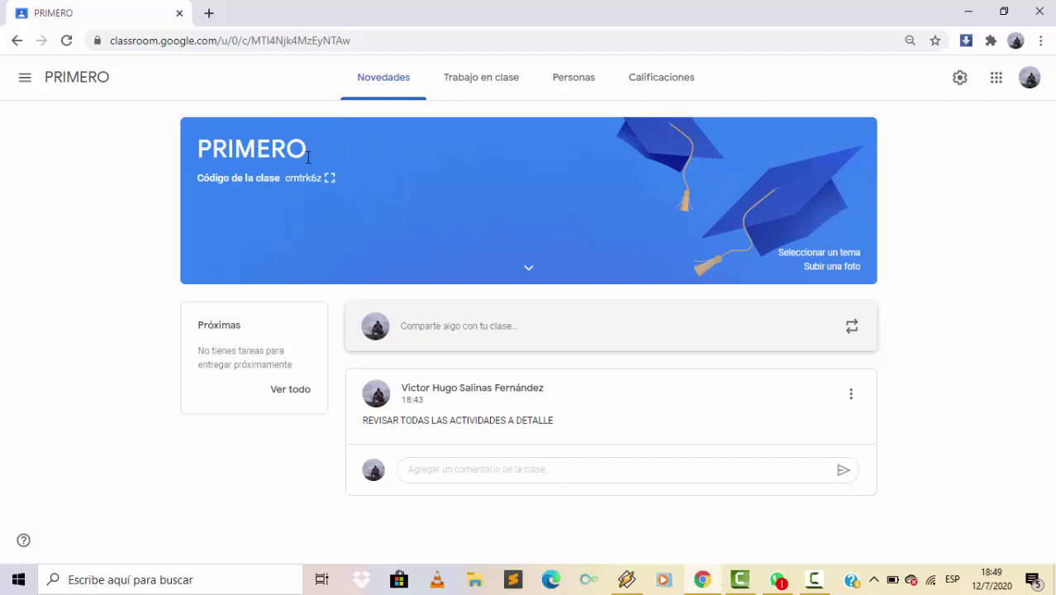
- Show the class code enlarged, highlight it and close the display
click(328, 178)
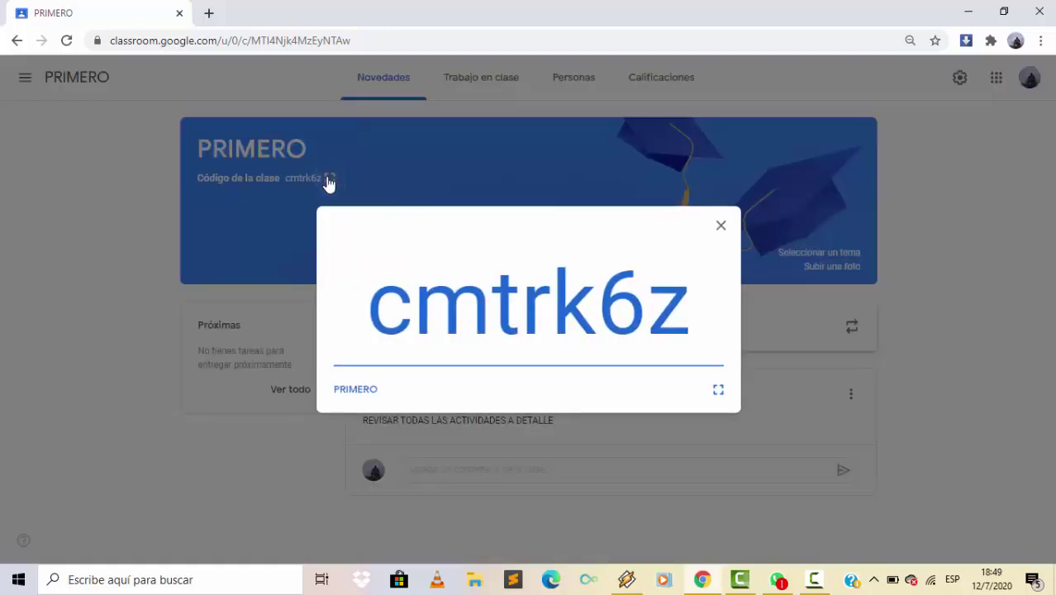
drag(679, 316, 353, 329)
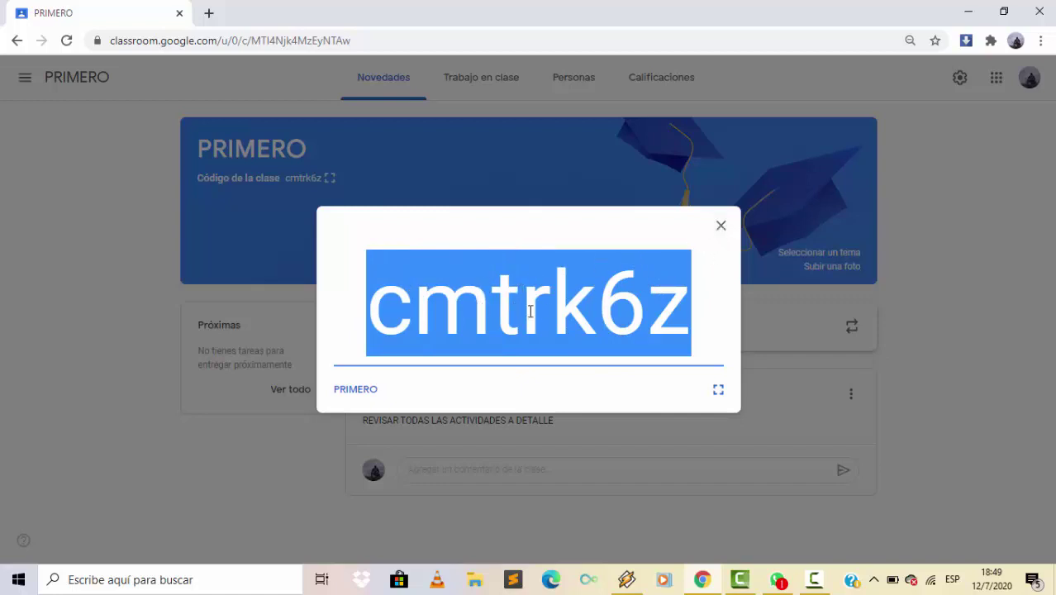
click(721, 228)
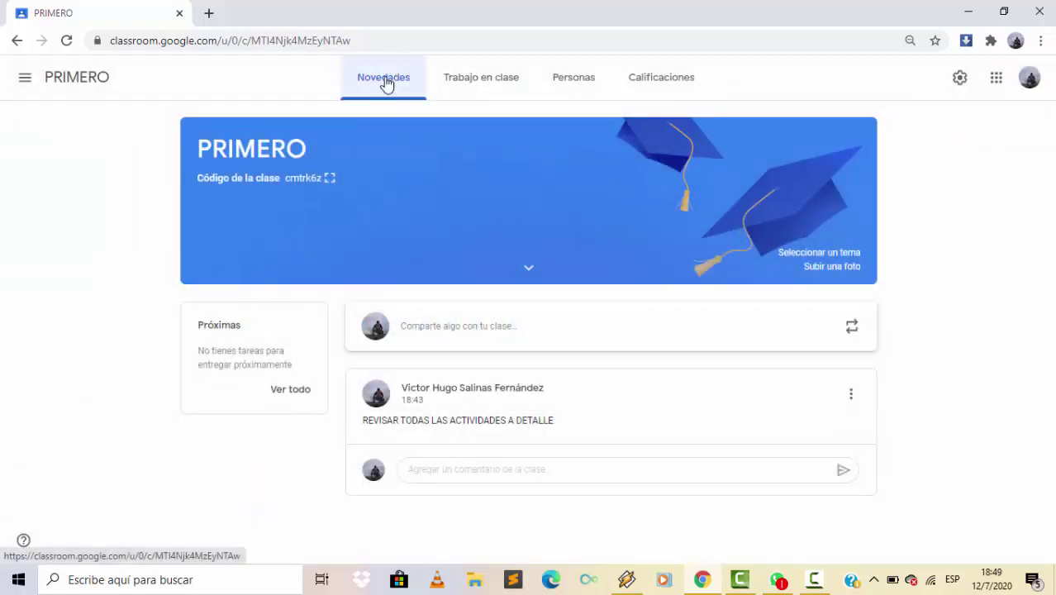
- Look through the classwork, people and grades pages of the class, highlighting the class code for inviting students
click(478, 81)
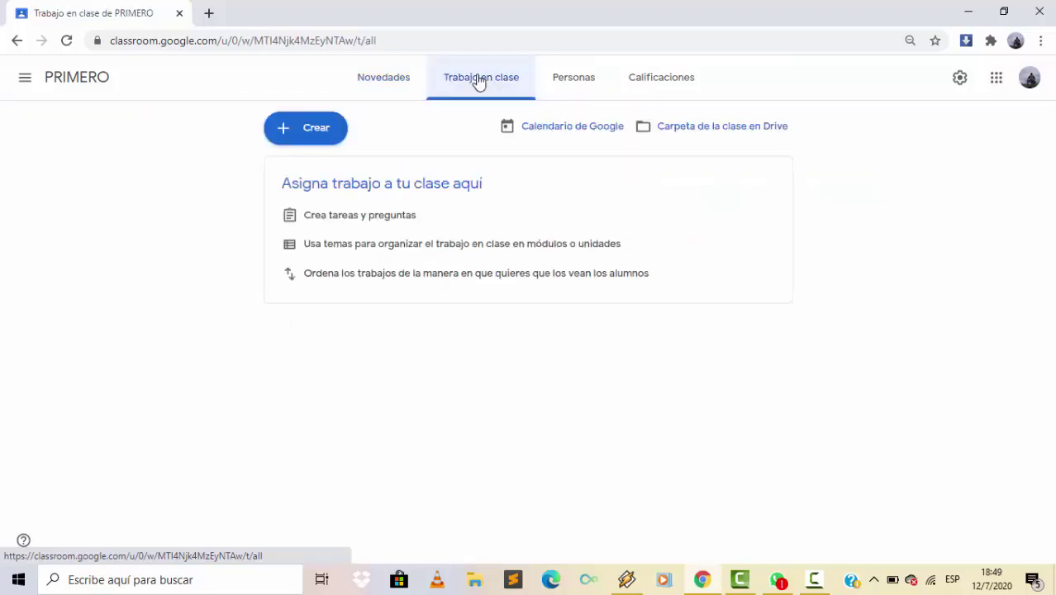
click(581, 83)
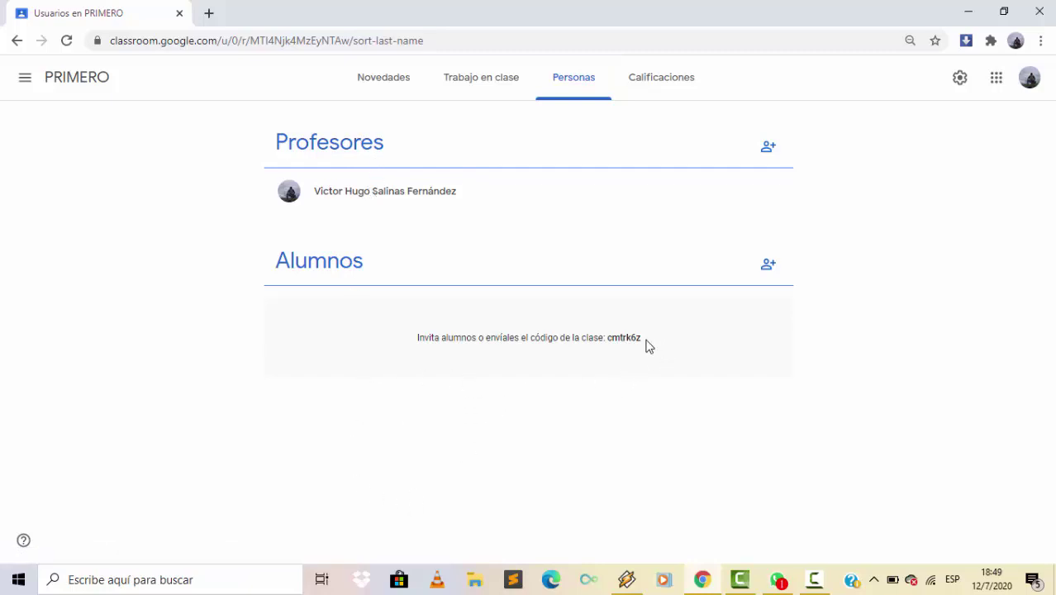
drag(647, 346, 609, 342)
click(656, 78)
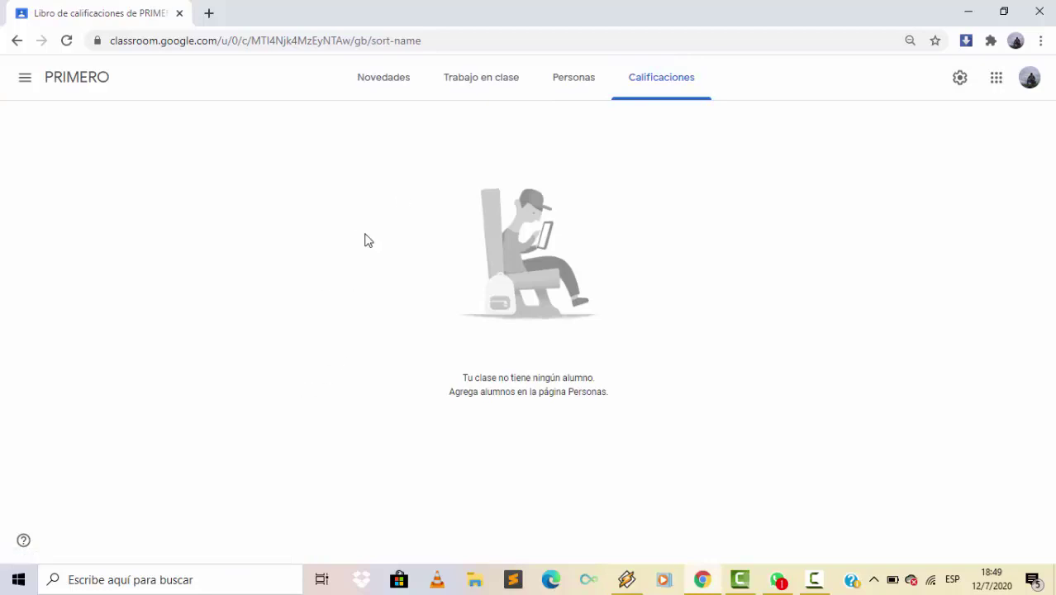
- View the form for inviting teachers among the class's people and close it without inviting anyone
click(569, 77)
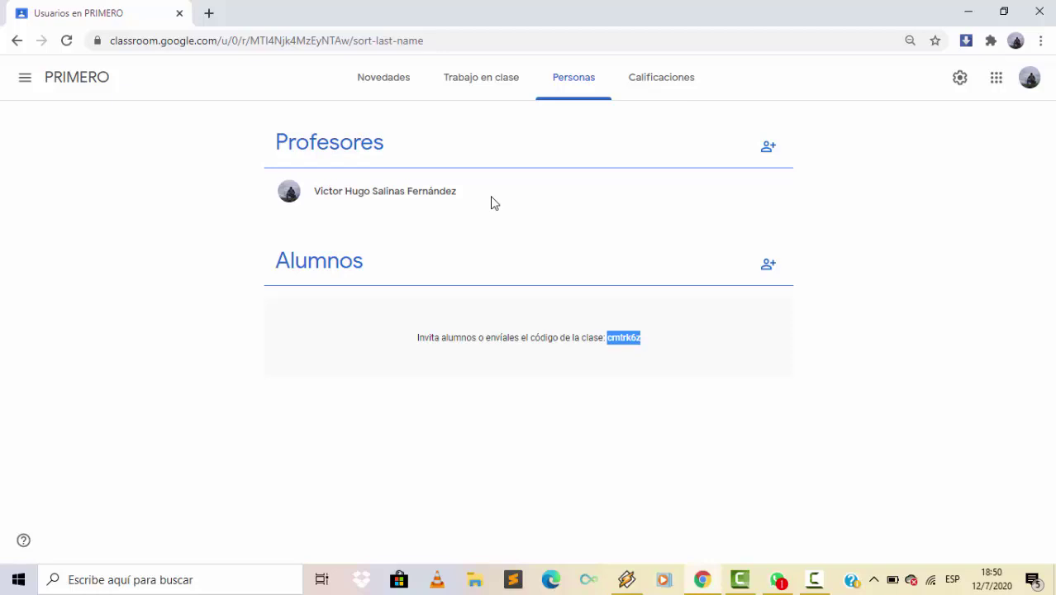
click(545, 203)
click(768, 147)
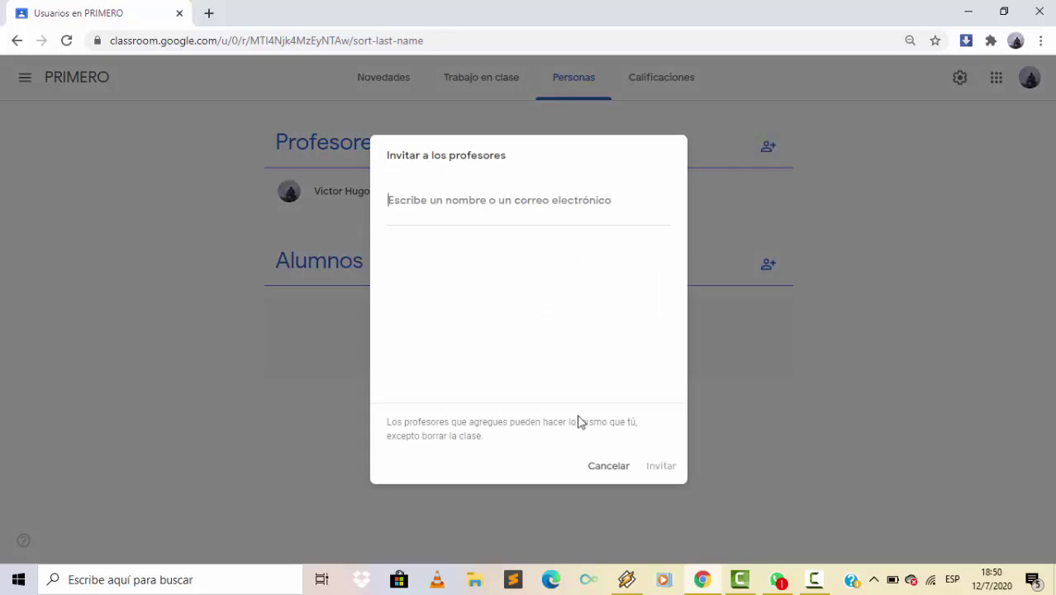
click(609, 467)
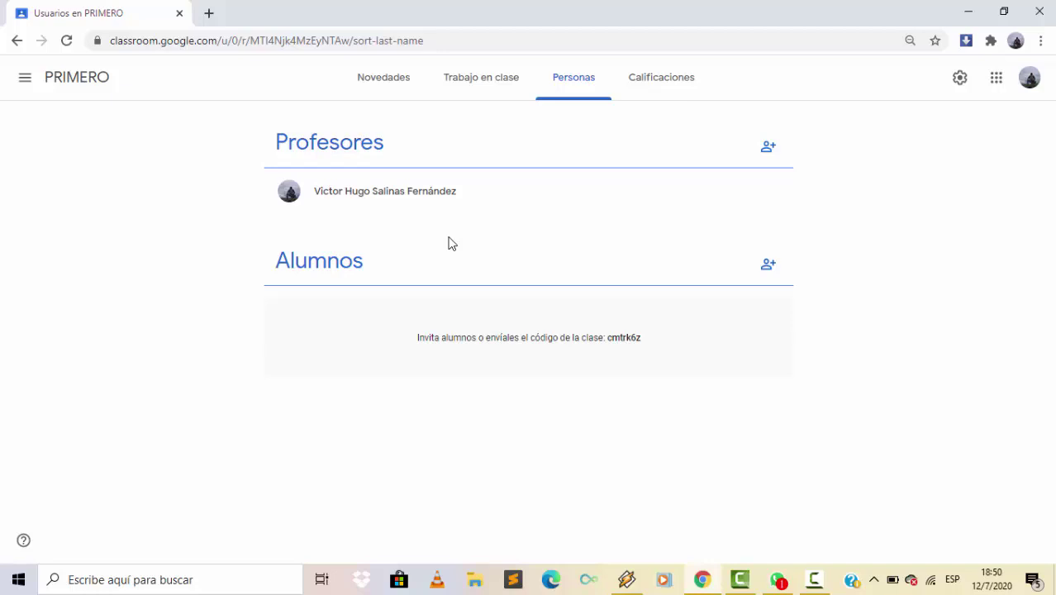
- Add a topic named MATEMÁTICAS to the classwork of the class
click(483, 79)
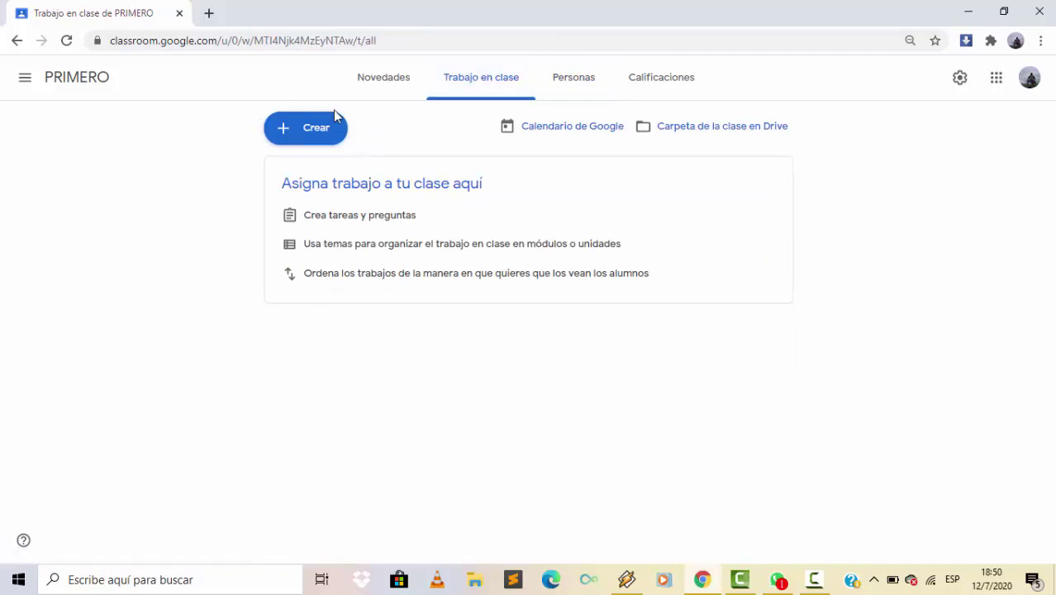
click(297, 145)
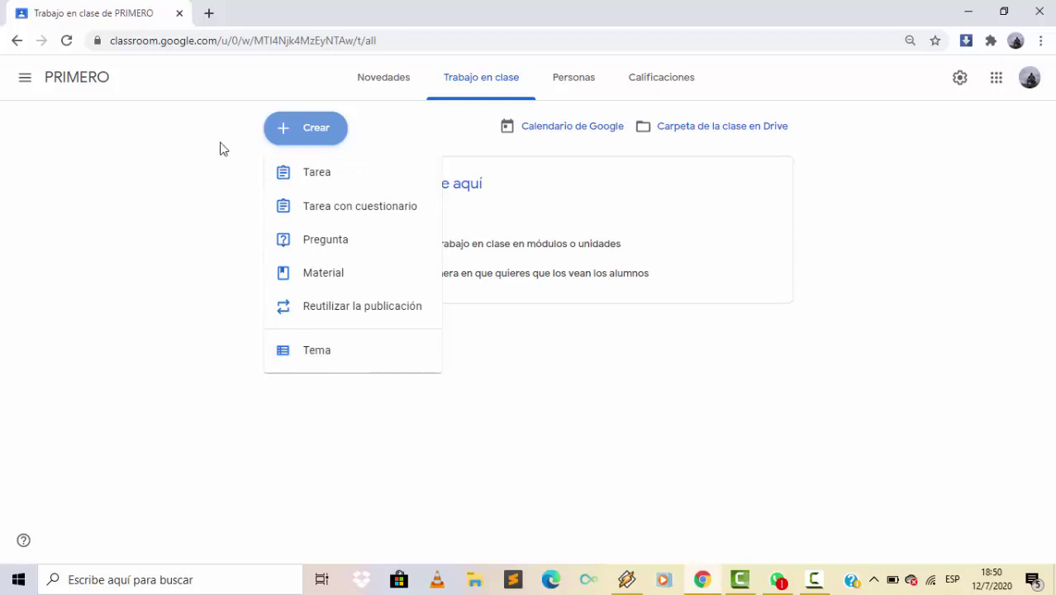
click(193, 139)
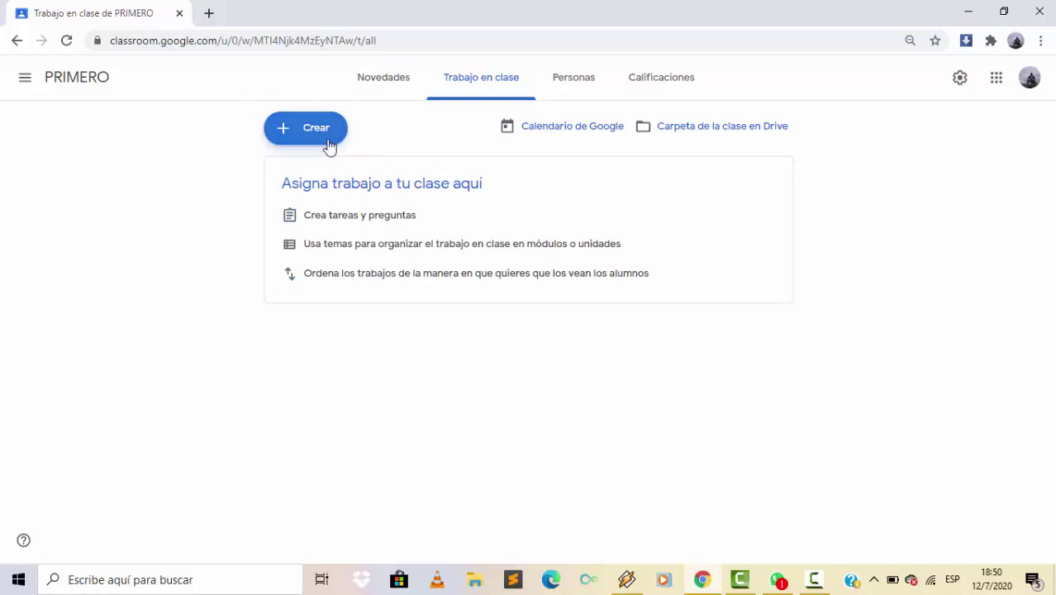
click(306, 126)
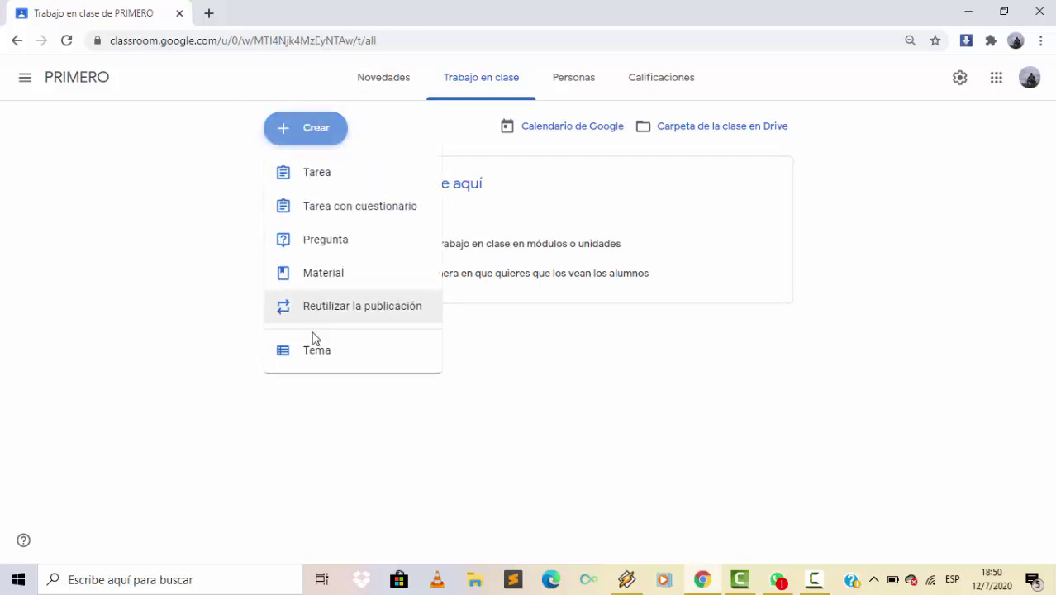
click(308, 354)
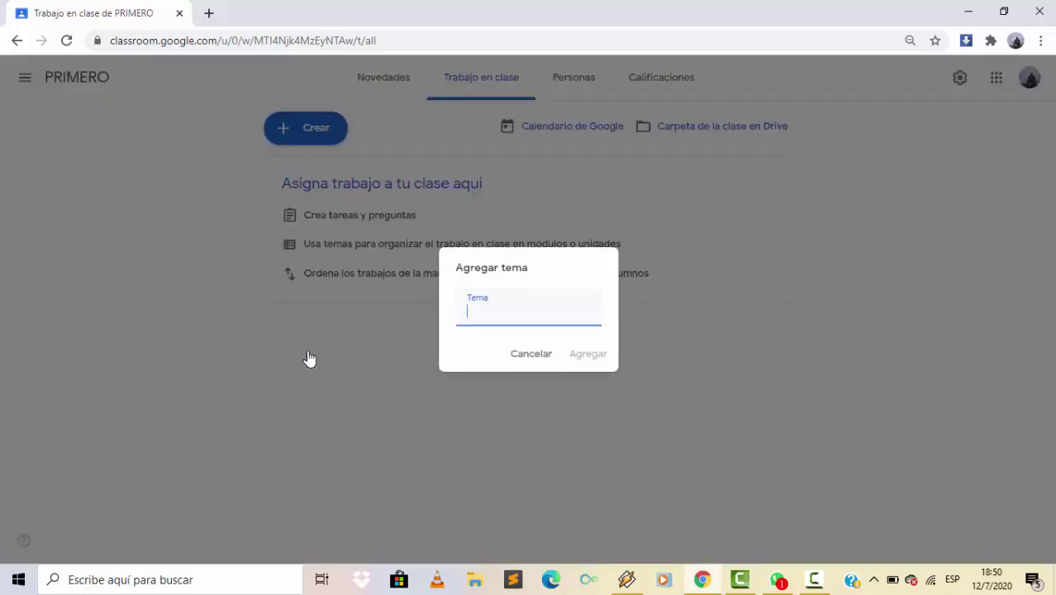
text(MATEM)
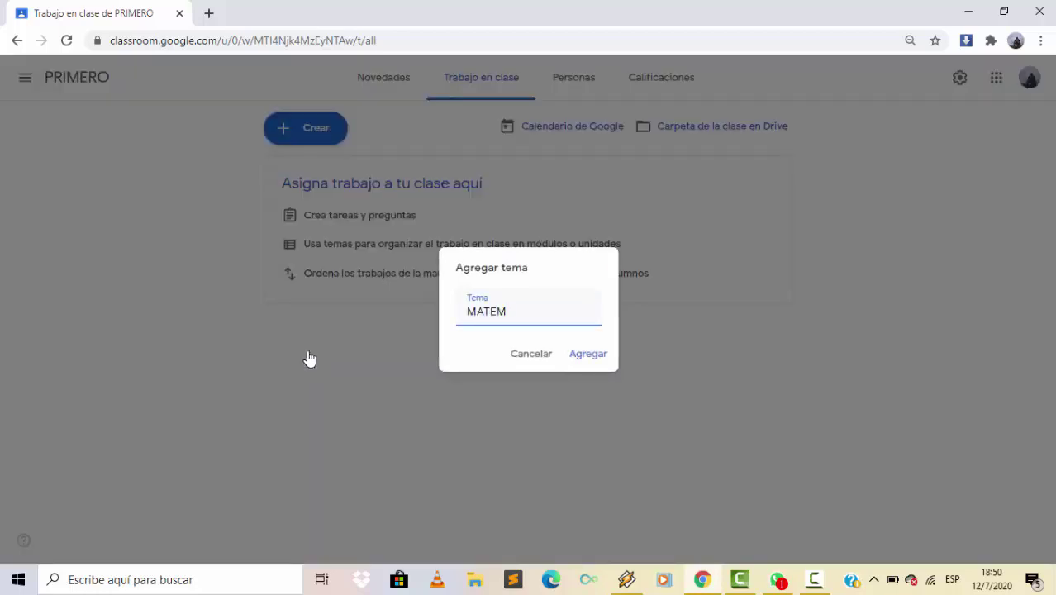
text(ÁTICAS)
key(Return)
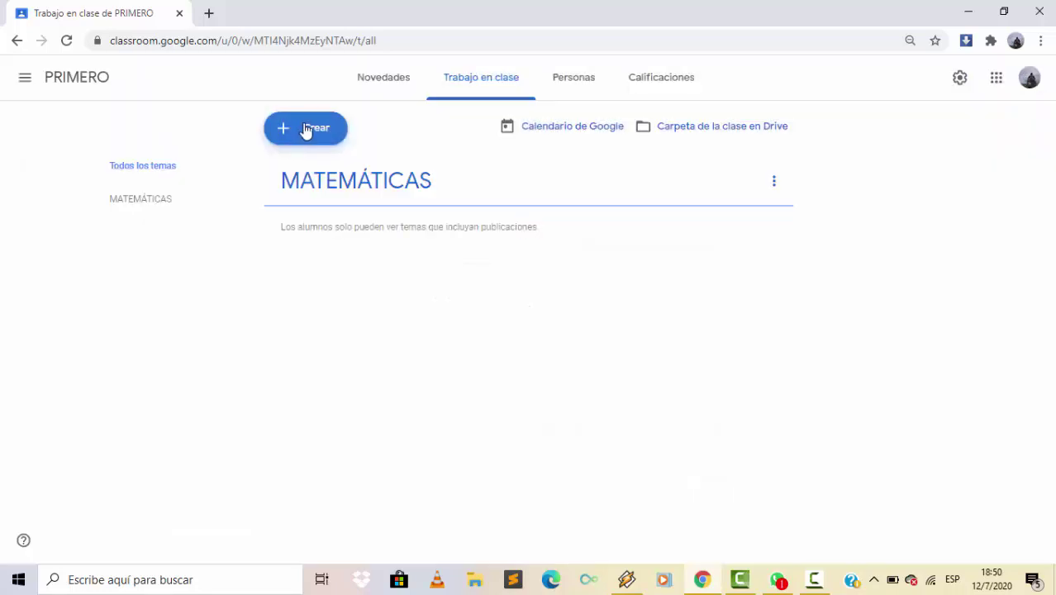
- Add a topic named LENGUAJE to the classwork of the class
click(306, 129)
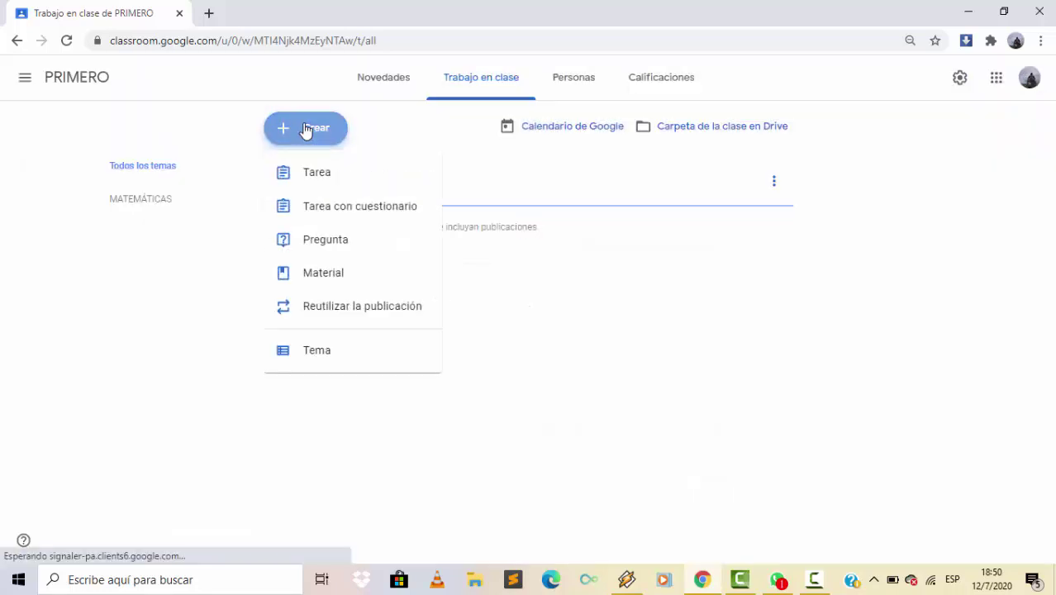
click(309, 363)
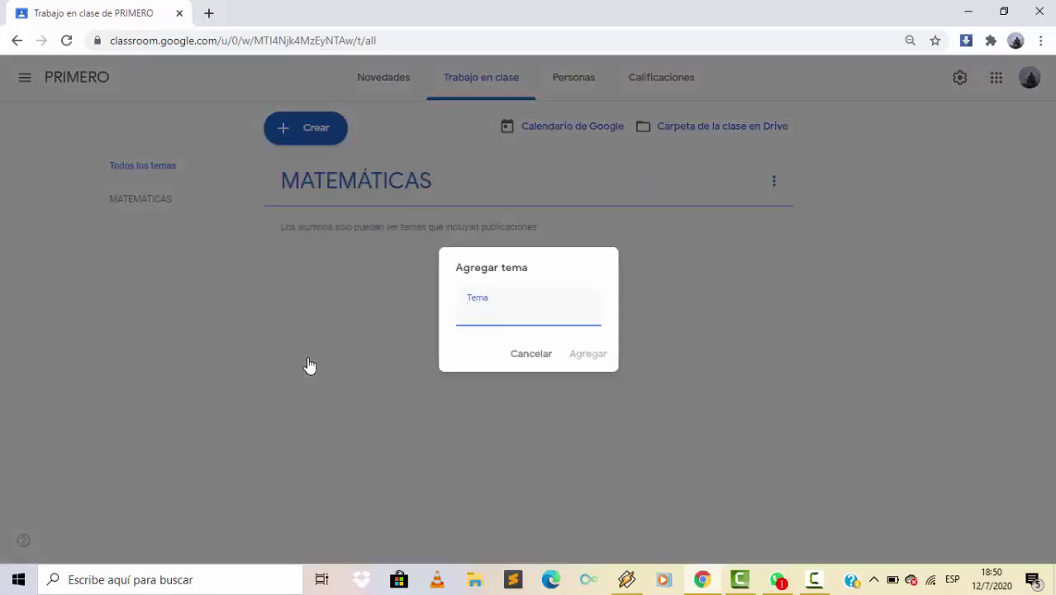
text(LENGUAJE)
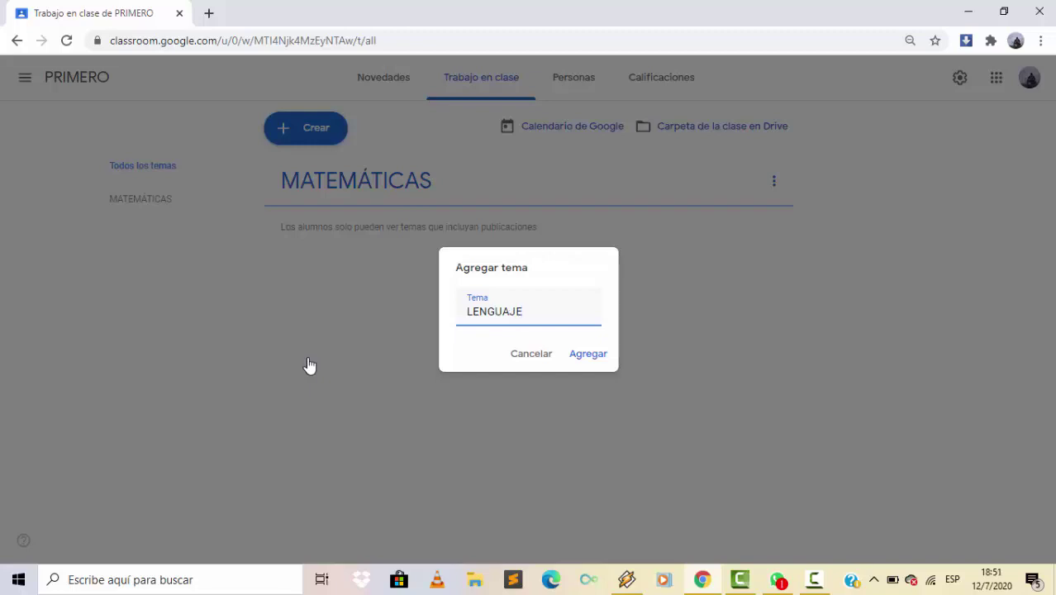
key(Return)
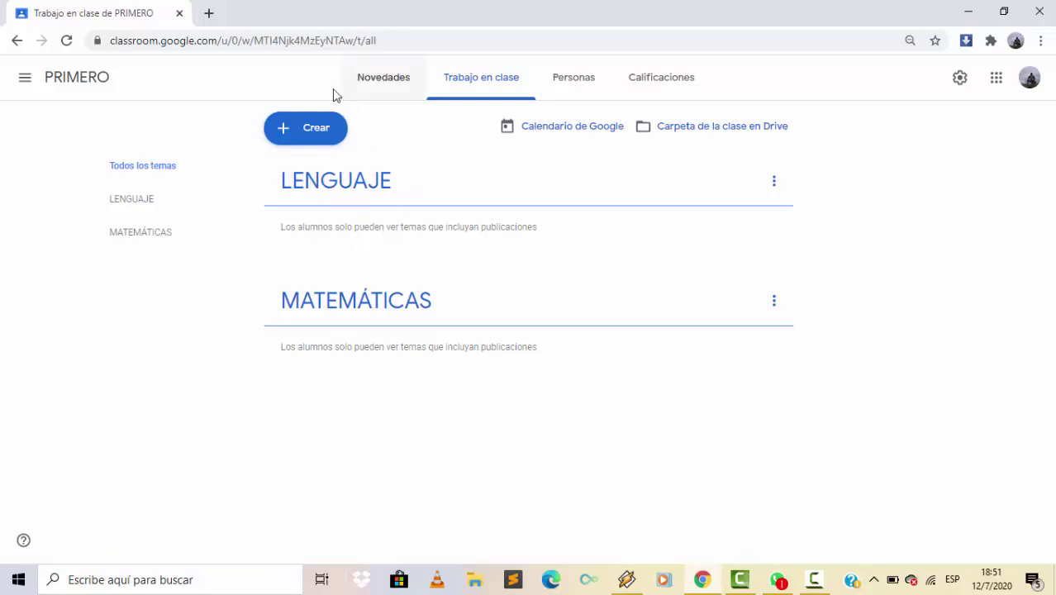
- Create a new assignment in the classwork and title it "1.- LA SUMA"
click(313, 131)
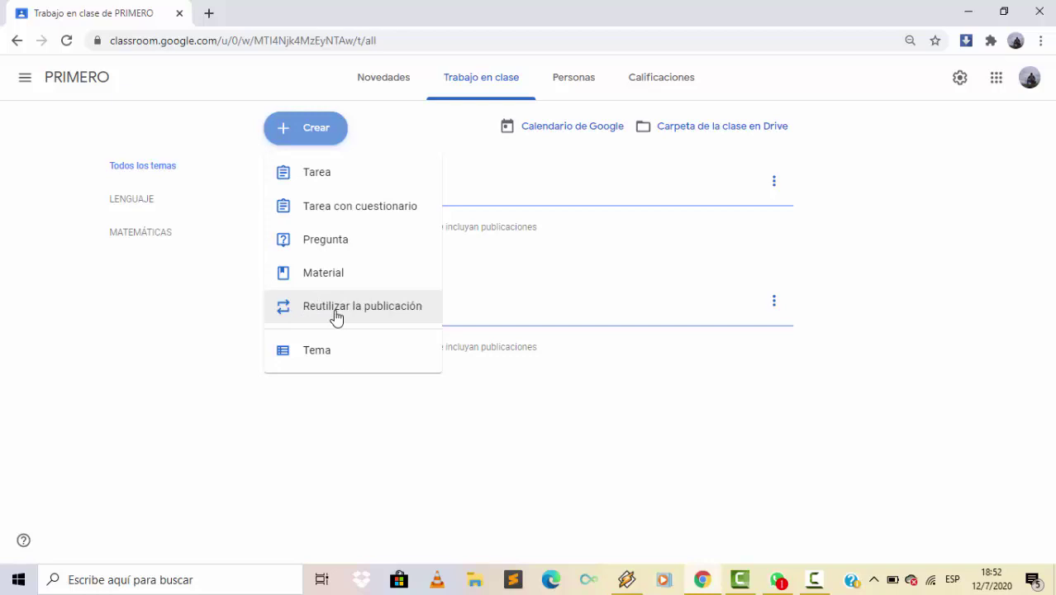
click(321, 177)
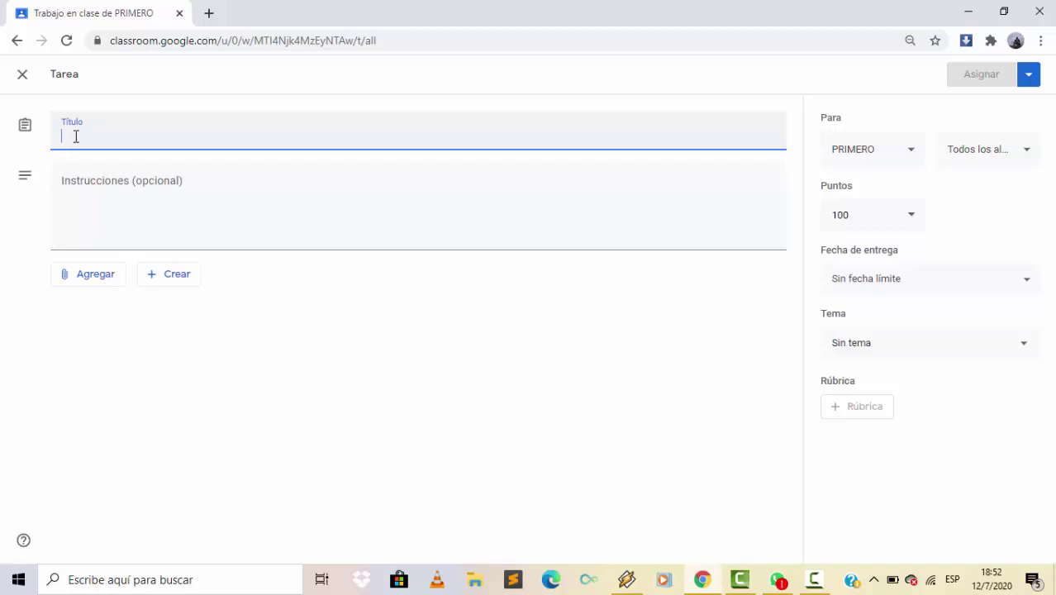
text(LA SUMA)
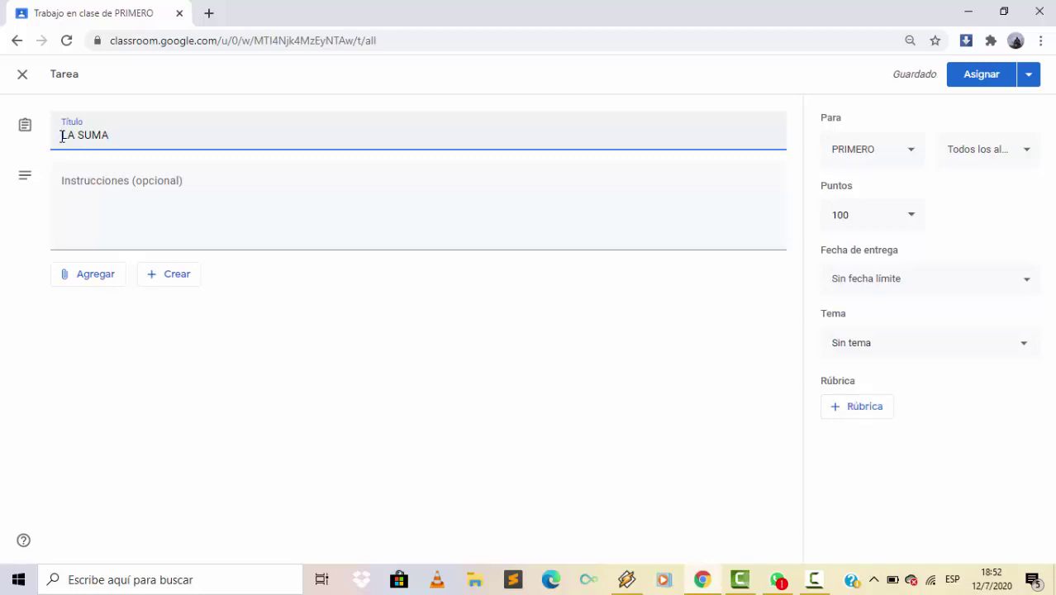
click(61, 137)
text(1.-)
drag(76, 136, 57, 137)
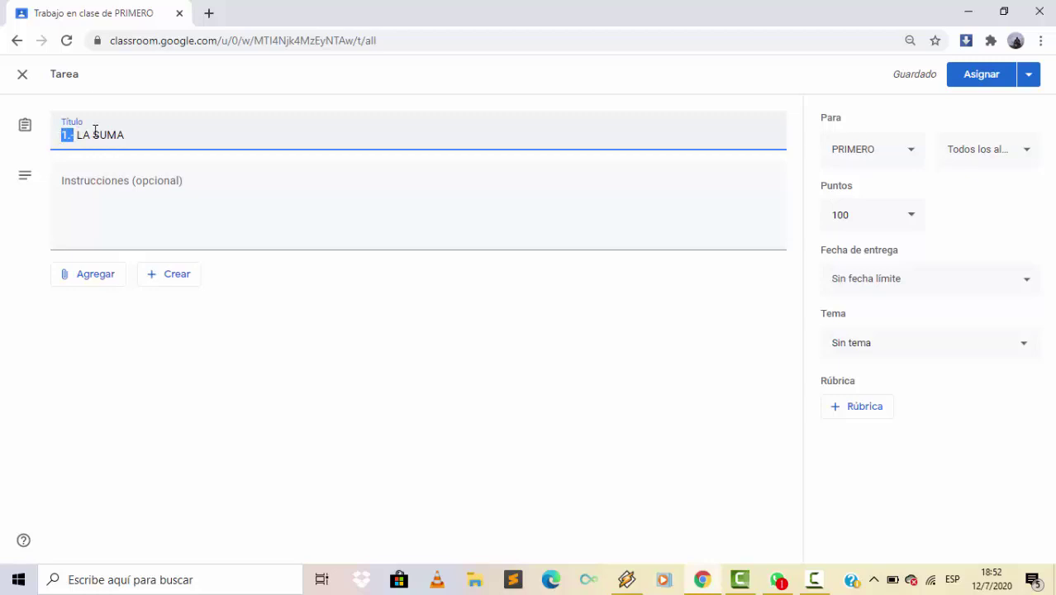
click(128, 133)
- Begin the assignment's instructions with the heading "GUÍA LA TRABAJO" and the numbered lines "1.- LEER" and "2.- VER EL VÍDEO"
click(73, 183)
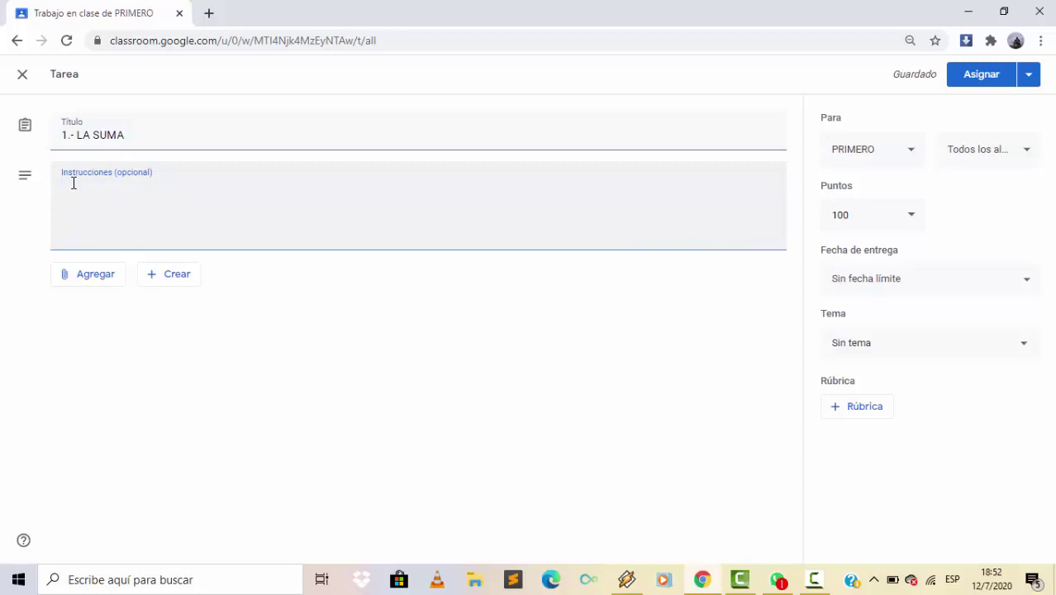
text(GUÍA LA TRABAJO)
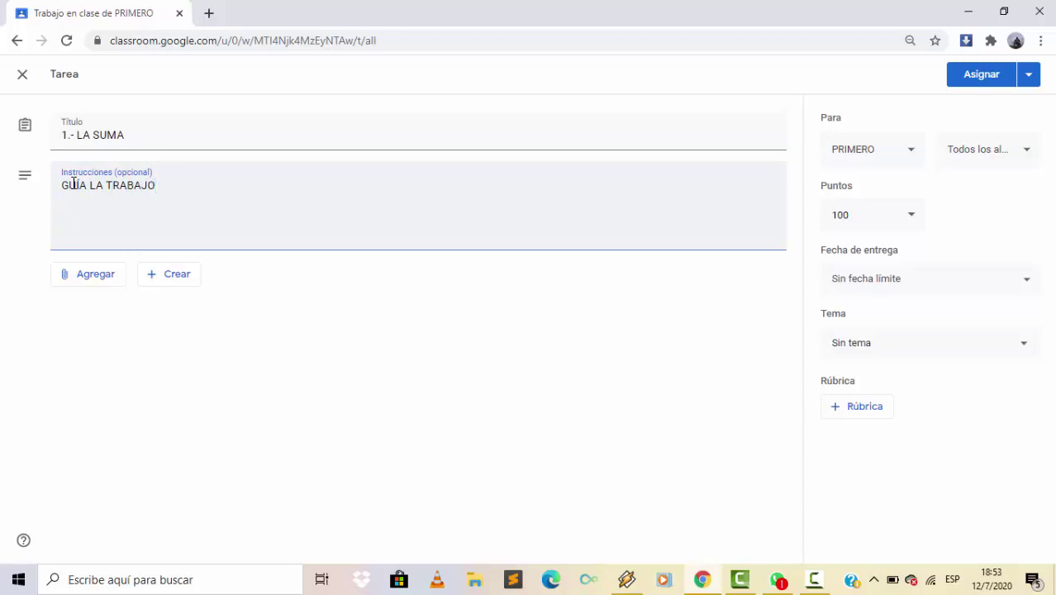
key(Return)
key(Return)
text(1.- LEER)
key(Return)
text(2.- )
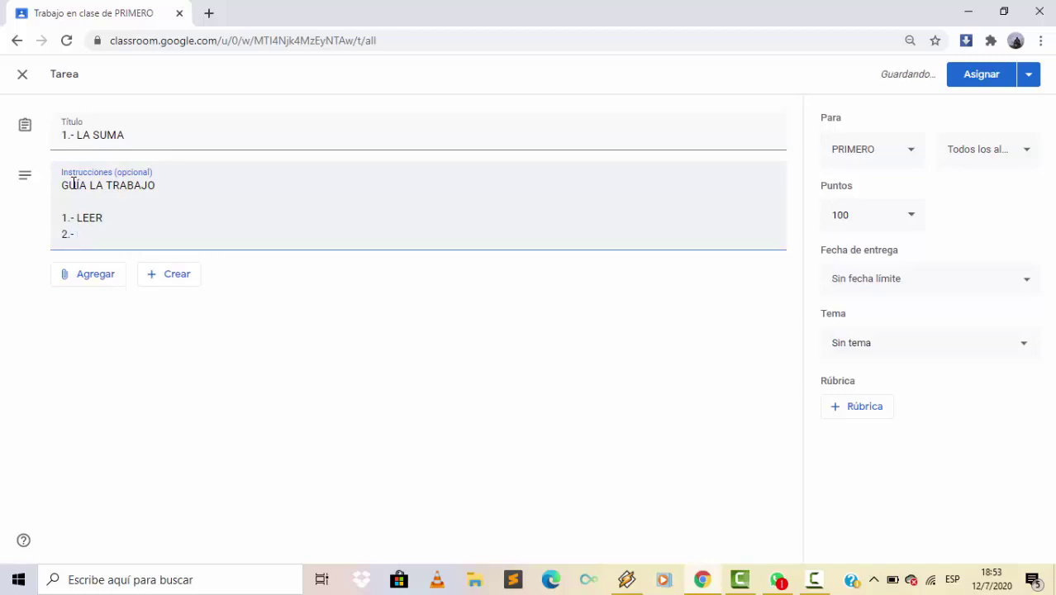
text(VER EL VÍDEO)
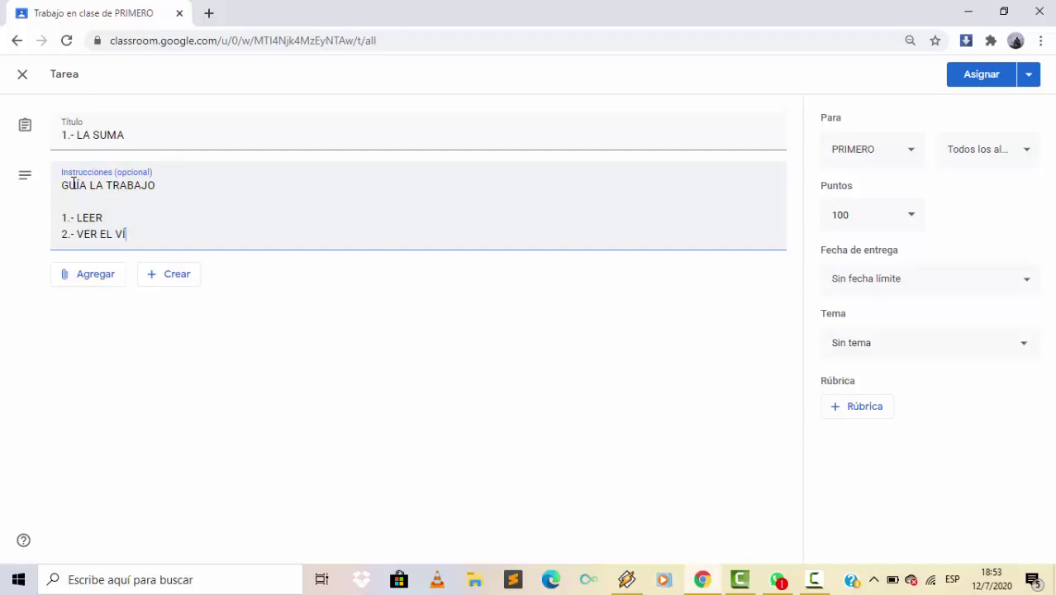
key(Return)
key(Return)
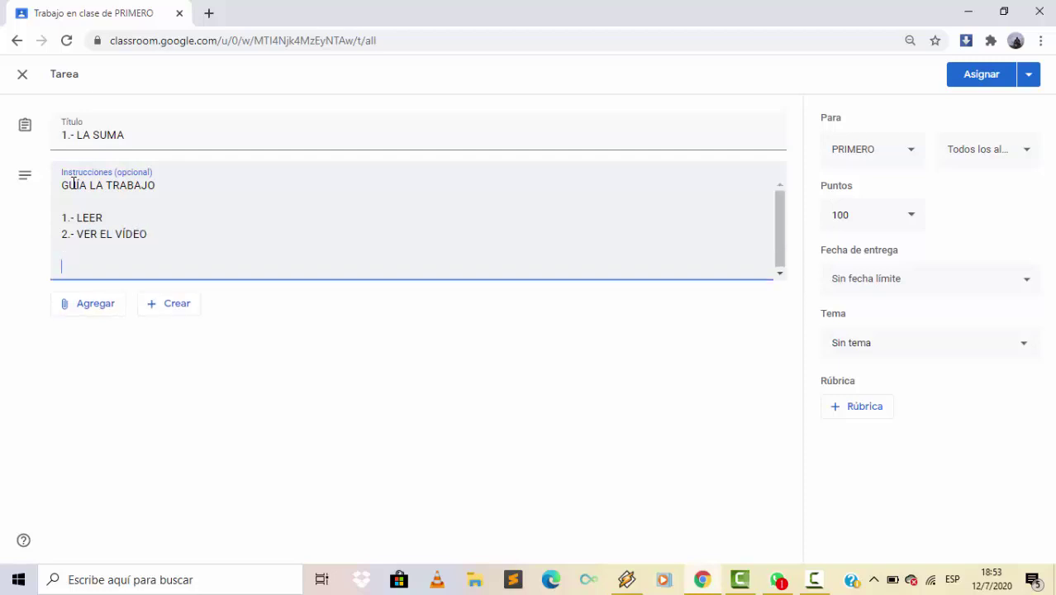
- Add the heading "CRONOGRAMA DE TRABAJO:" to the instructions with the line "ENTREGA DE TRABAJOS: VIERNES 12" beneath it
text(CRONOGRA)
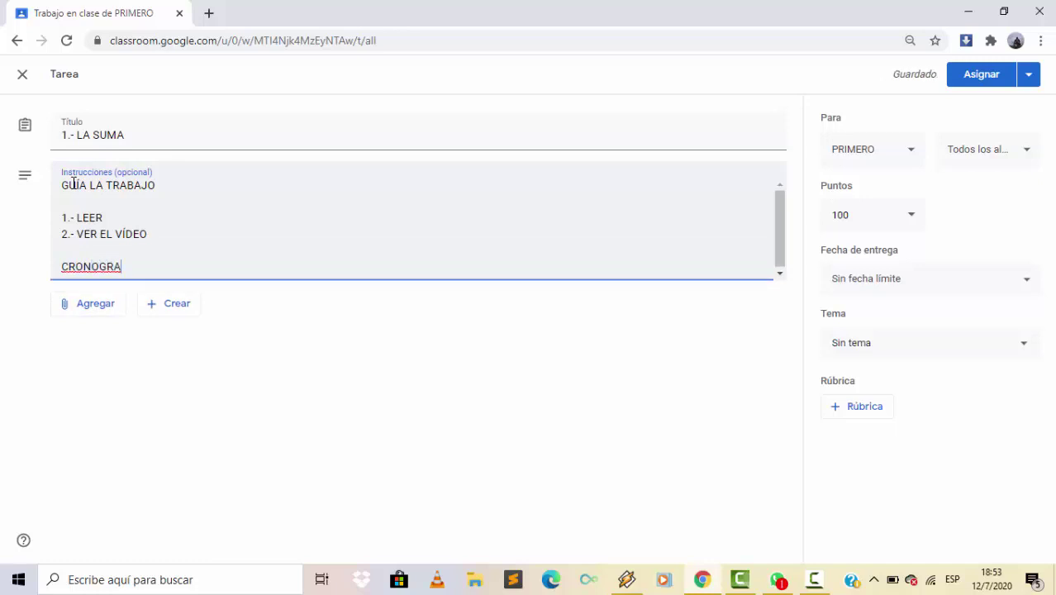
text(MA DE TRABAJO:)
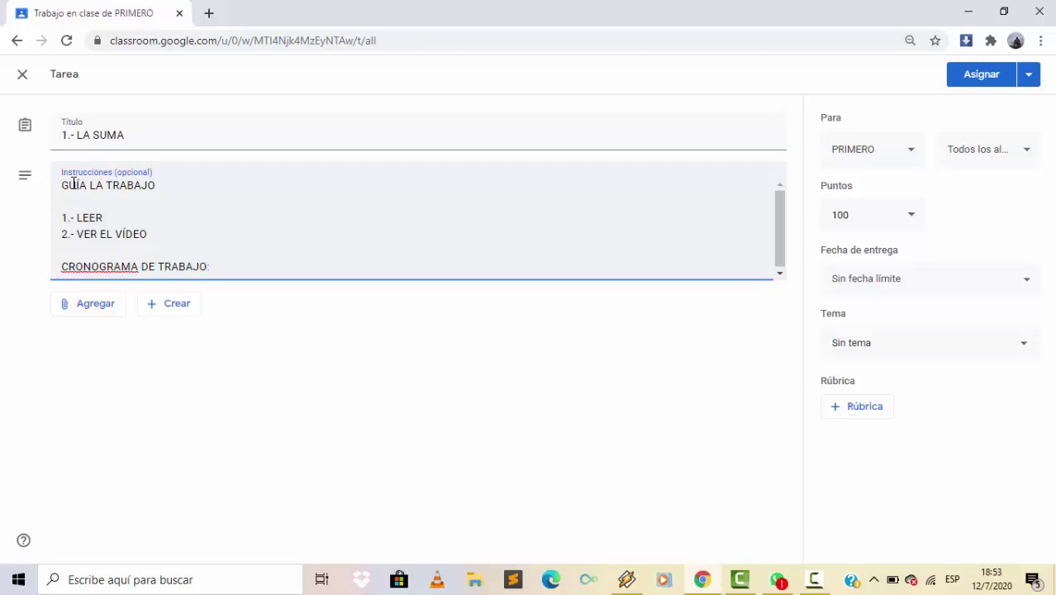
key(Return)
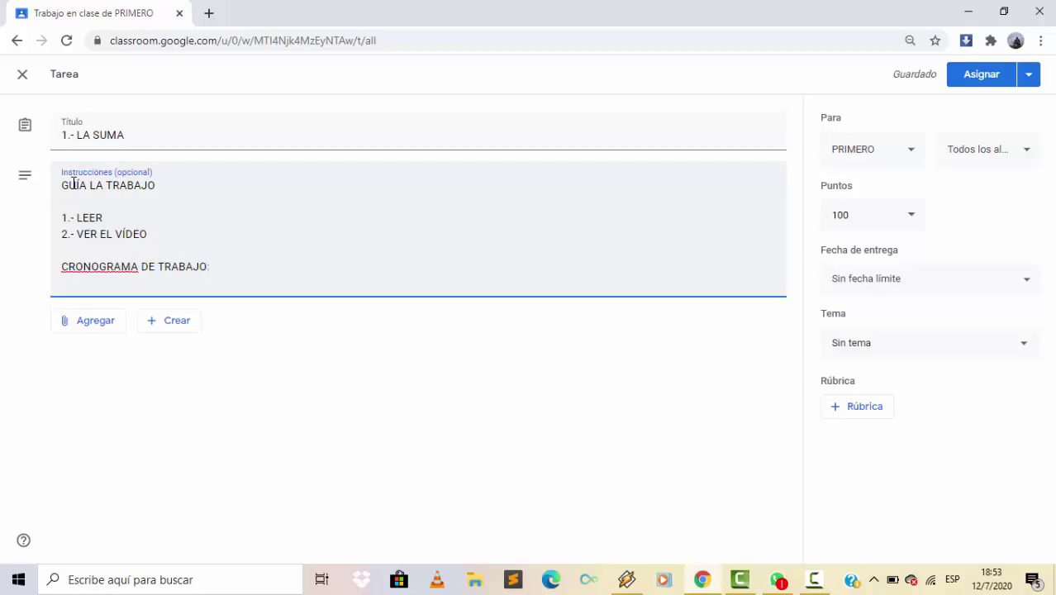
text(ENTREGA DE TRA)
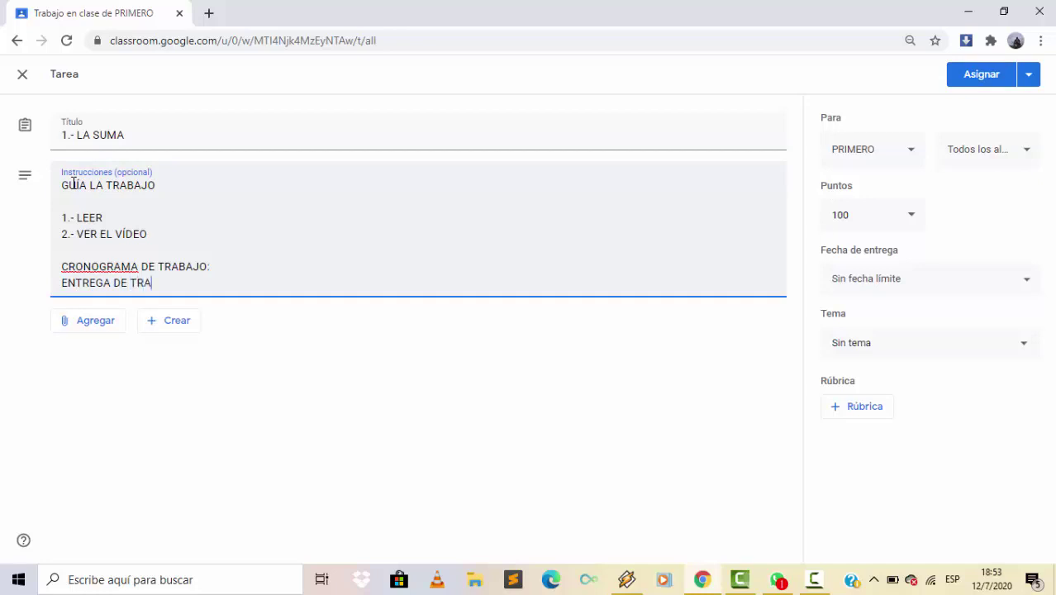
text(BAJOS)
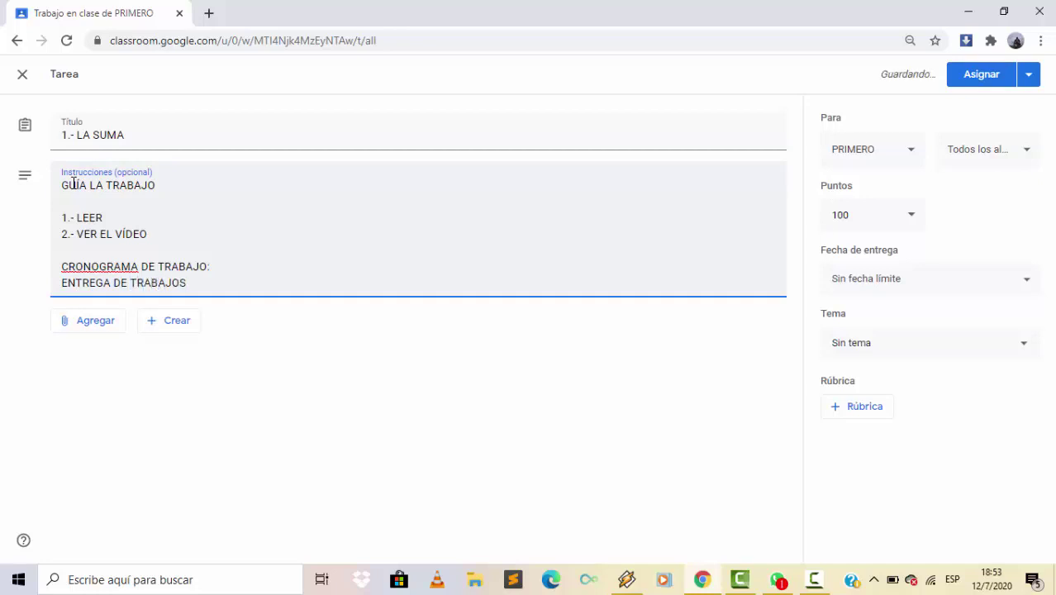
text(: VIER)
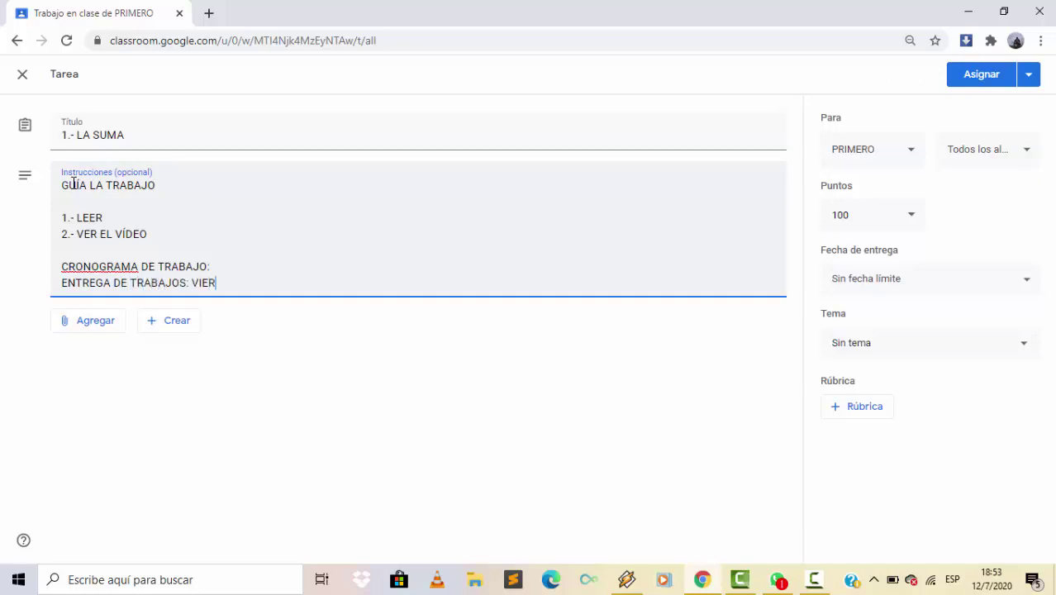
text(NES 12)
key(Return)
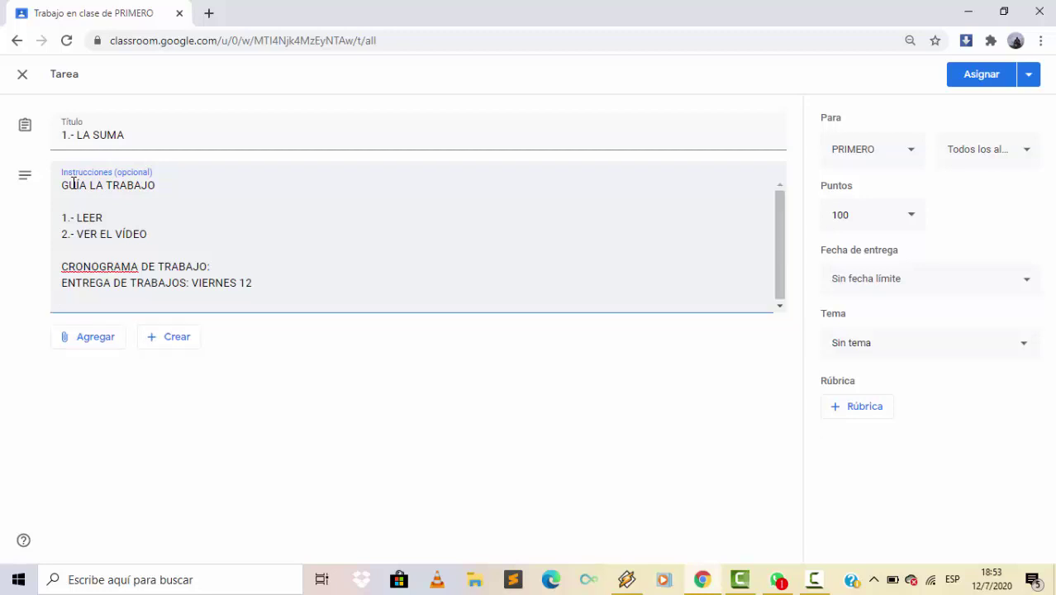
- Add the schedule lines "TAREAS: LUNES 17" and "EVALUACIÓN: MARTES 18" to the instructions, followed by a blank line
text(TAREAS: LUNES 17)
key(Return)
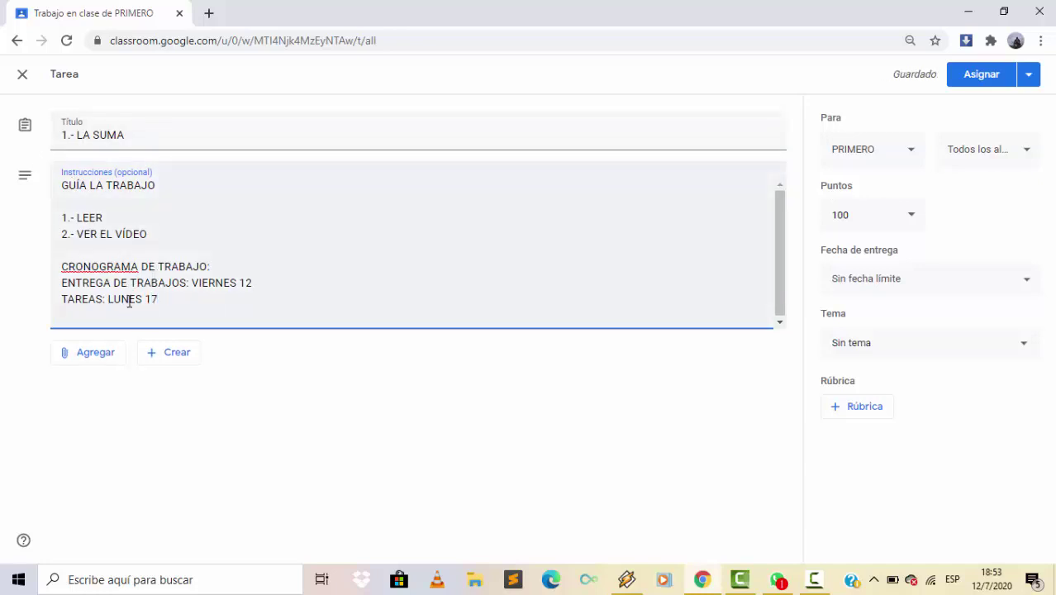
text(EVALUACIÓN:)
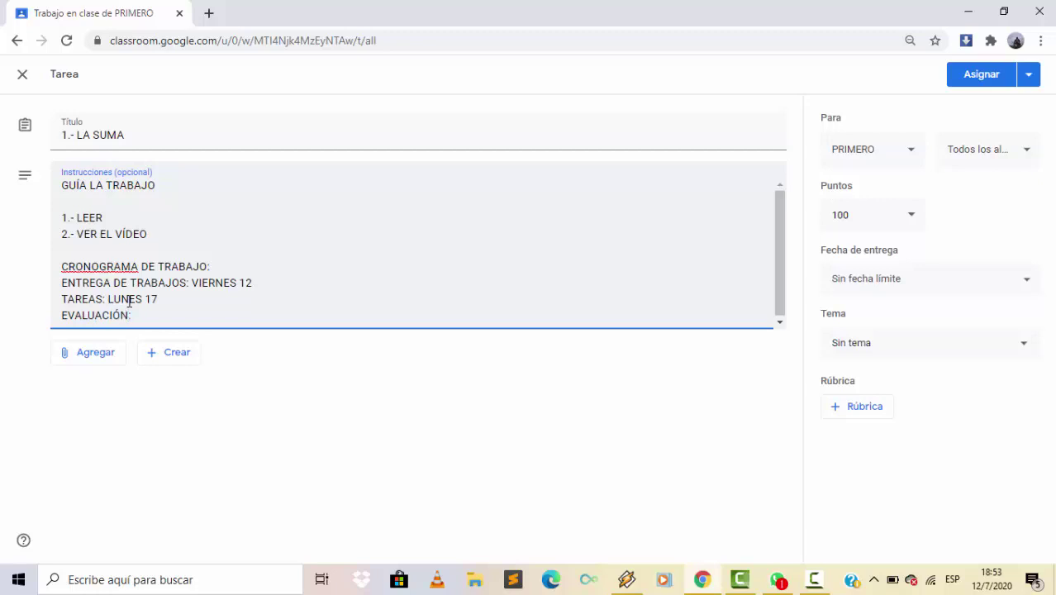
text(MARTES 18)
key(Return)
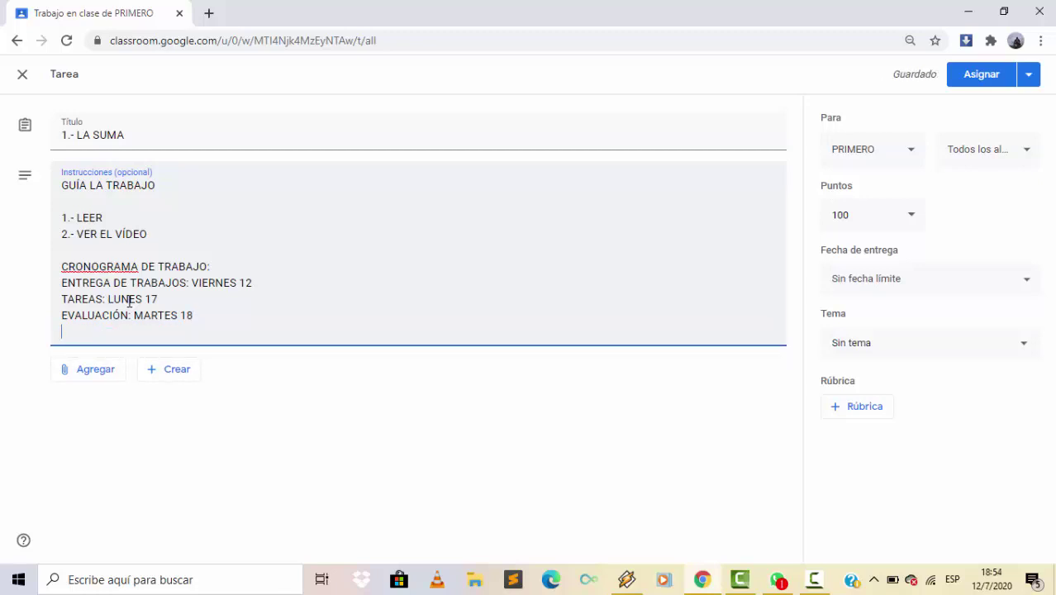
key(Return)
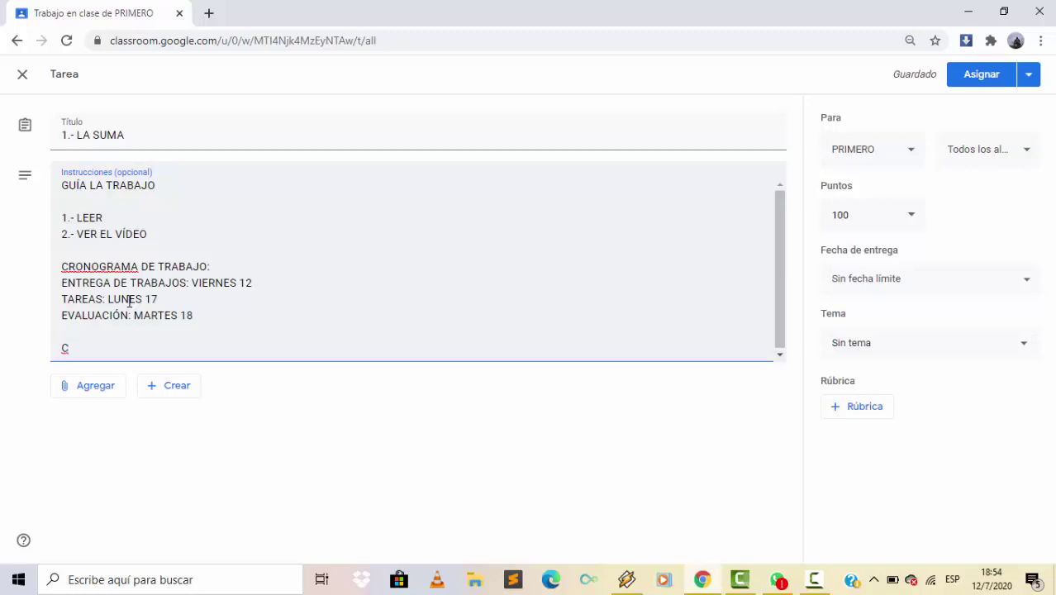
- End the instructions with the line "COMPETENCIA: LAKJDÑAJSDÑAJDÑAJD", correcting the spelling of its label
text(OMPETE)
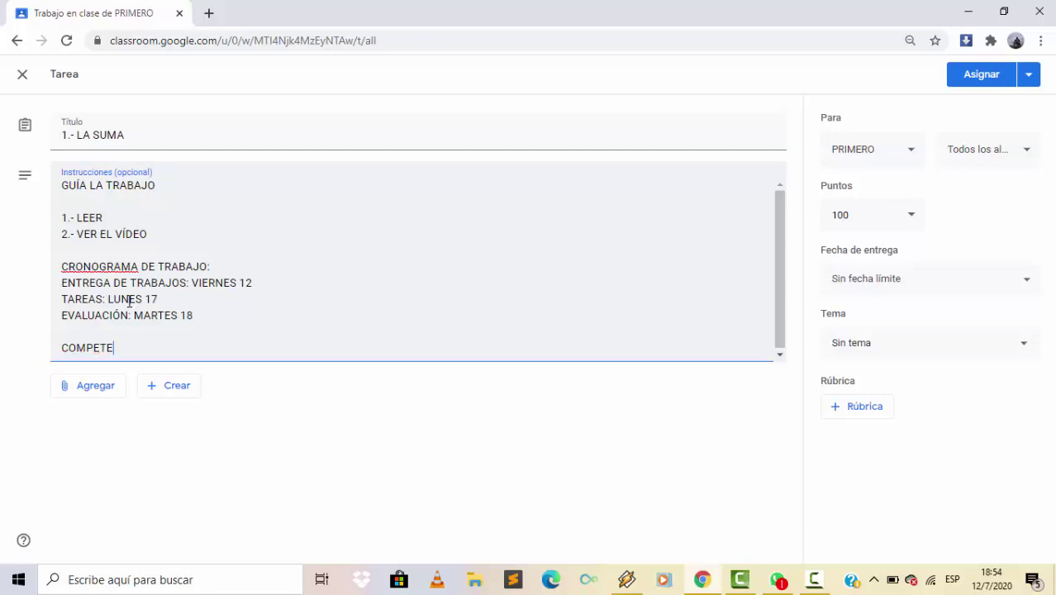
text(NIA: LAKJDÑAJSDÑAJDÑAJD)
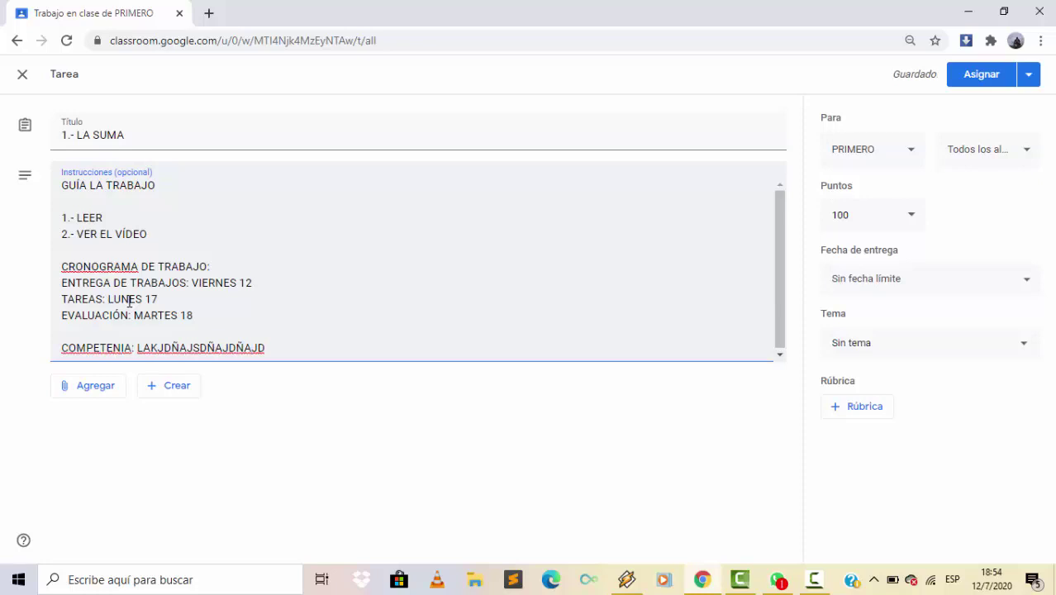
text(C)
key(Right)
key(Right)
key(Right)
key(Right)
key(Right)
key(Right)
key(Right)
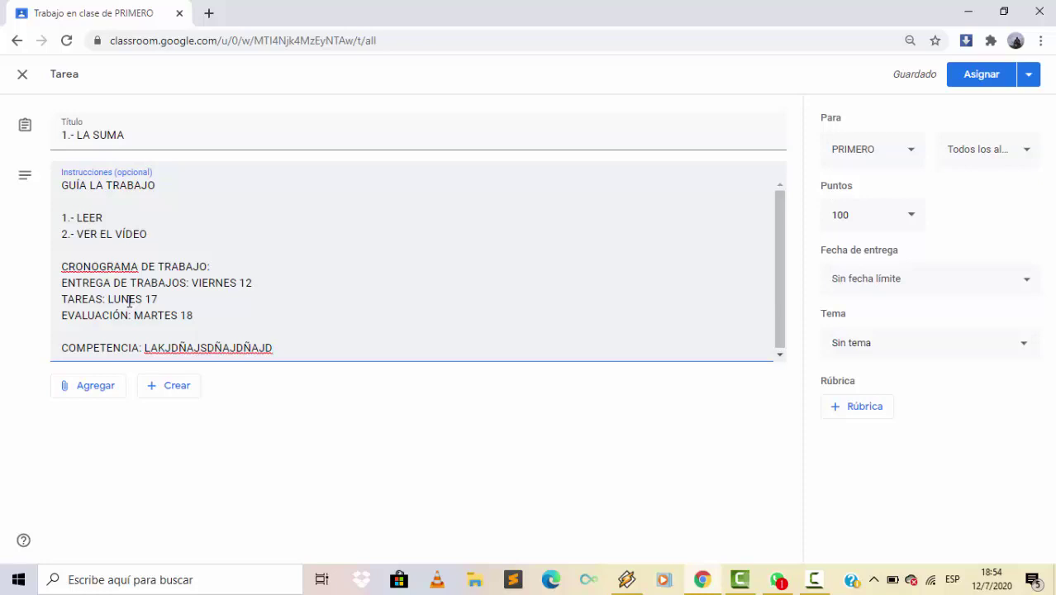
key(Return)
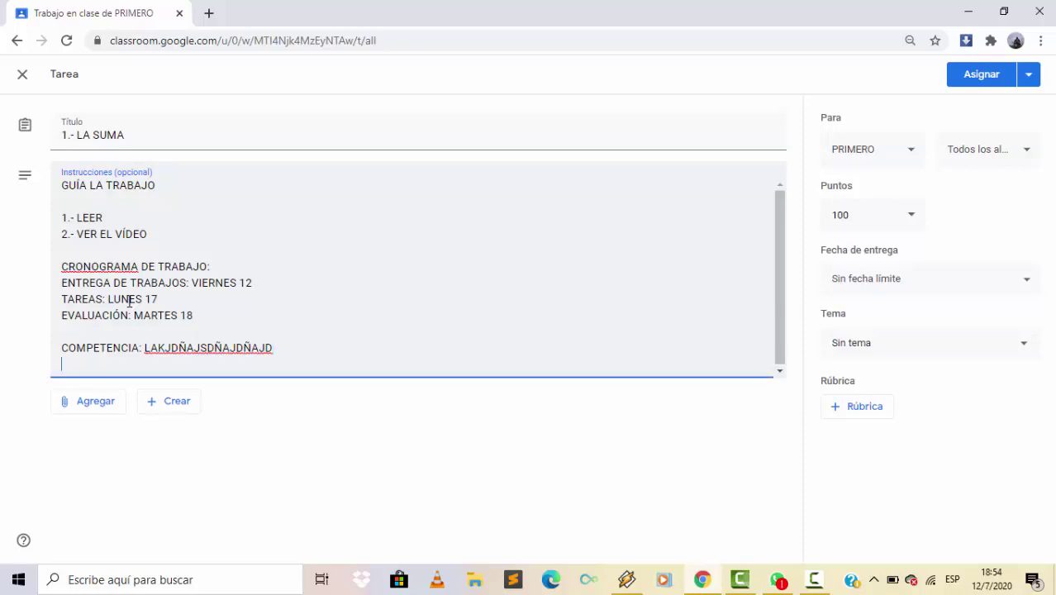
key(BackSpace)
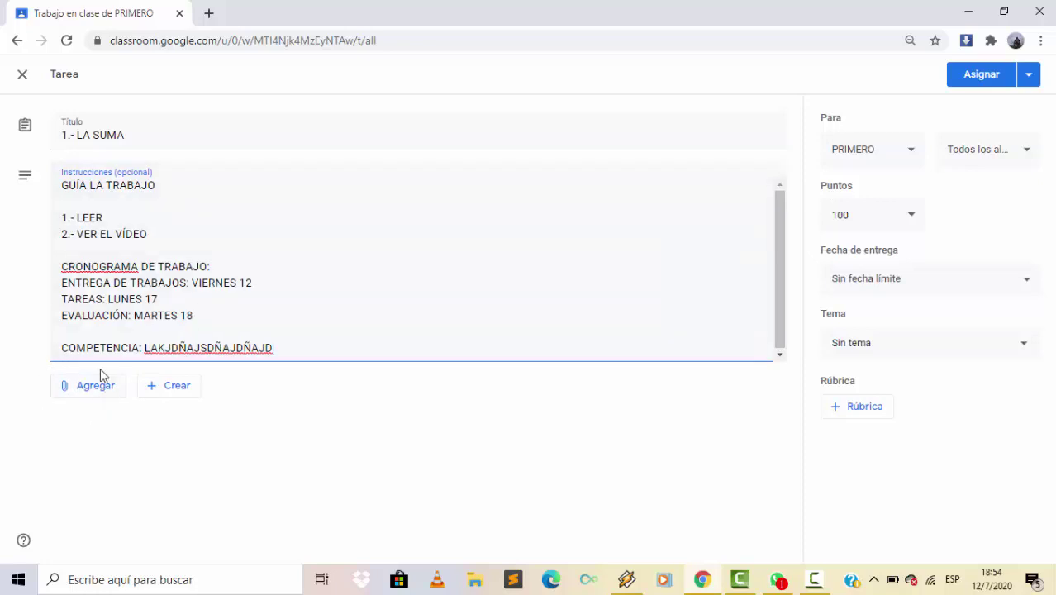
- Attach the video TERMINOS DE LA SUMA.mp4 from the PARTES SUMA folder in Google Drive to the assignment
click(86, 389)
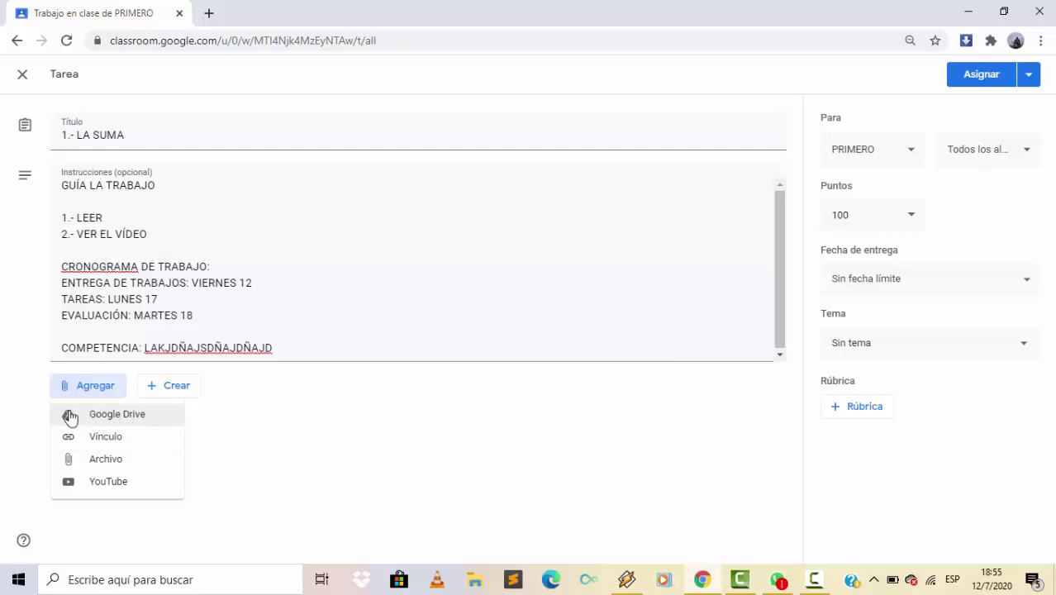
click(115, 421)
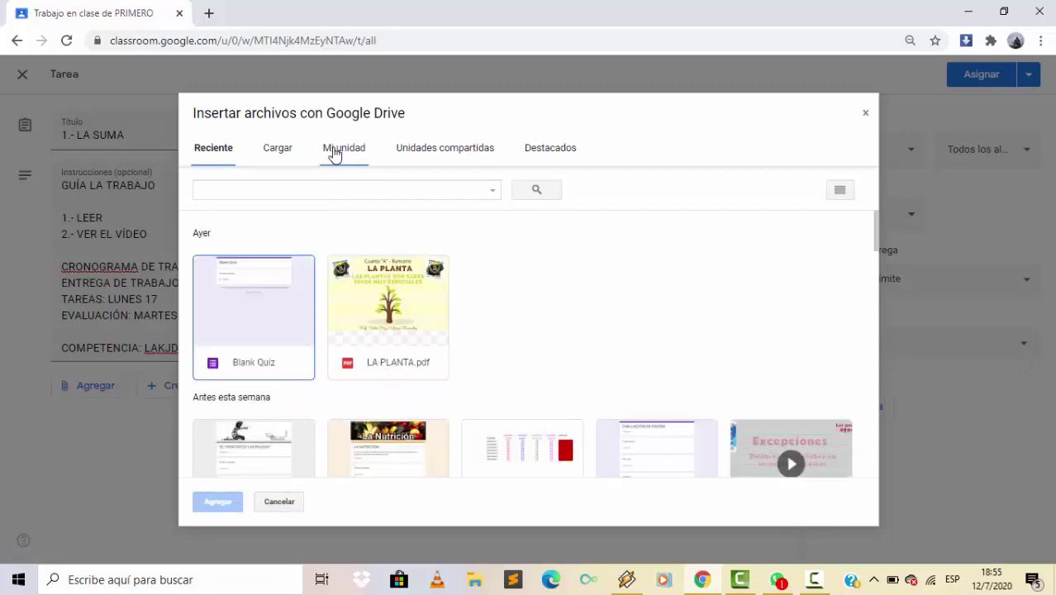
click(342, 153)
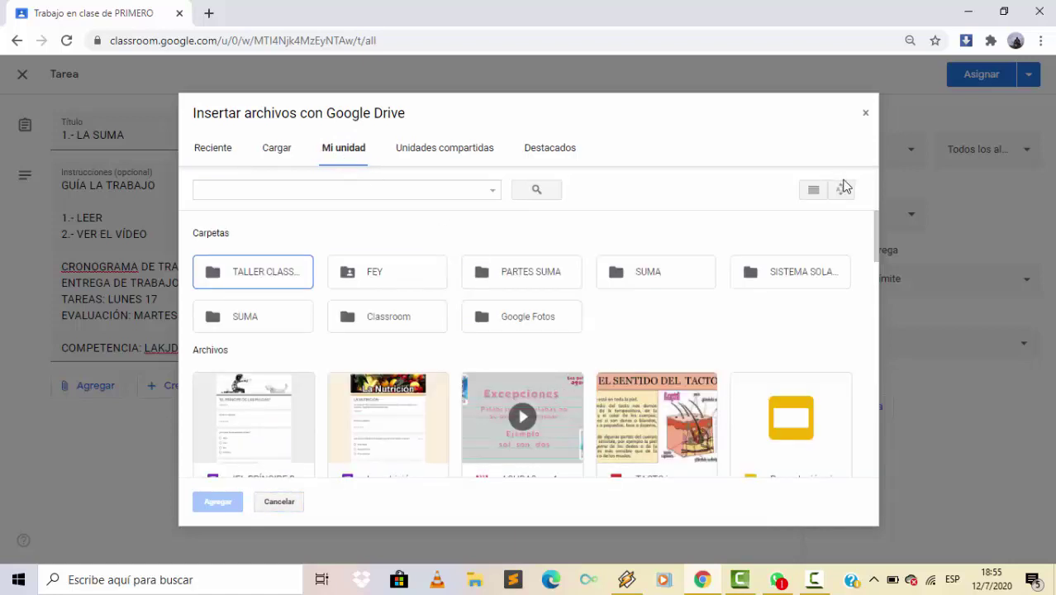
mouse_move(872, 236)
mouse_down()
mouse_move(906, 347)
mouse_move(905, 238)
mouse_move(891, 231)
mouse_up()
double_click(646, 281)
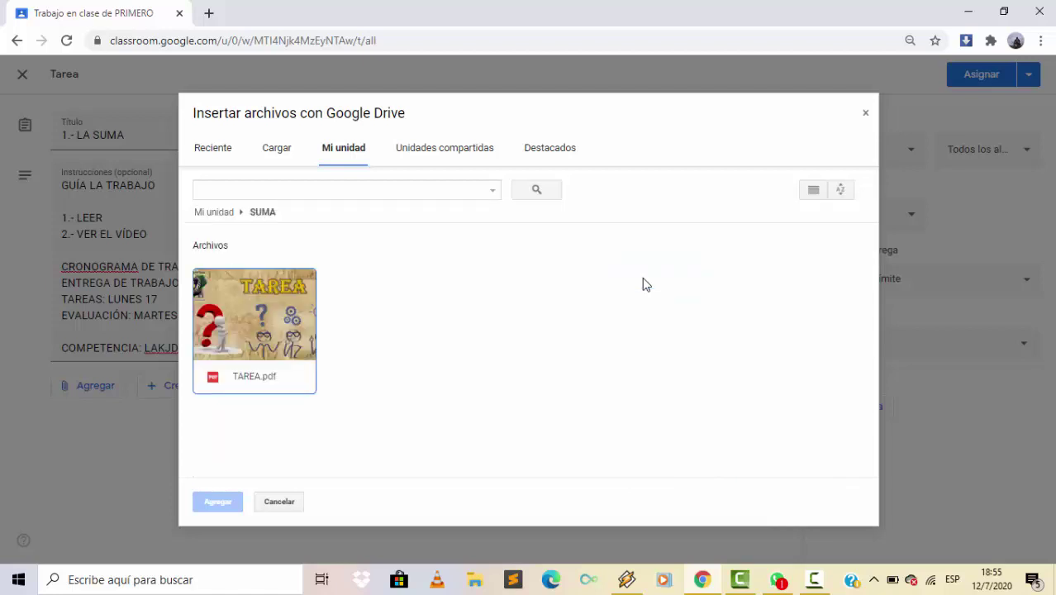
click(345, 147)
double_click(533, 282)
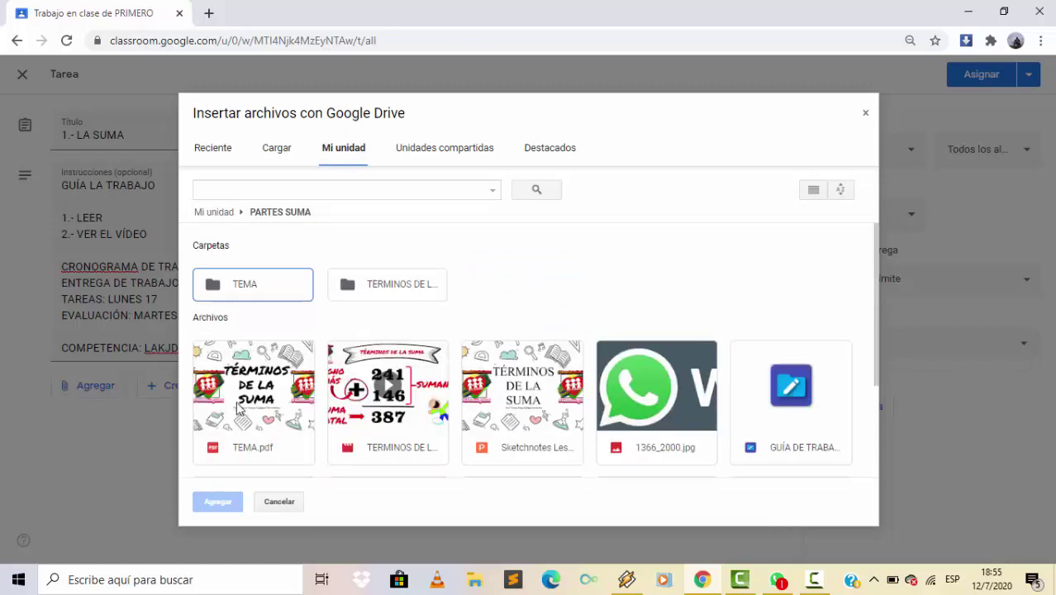
click(390, 376)
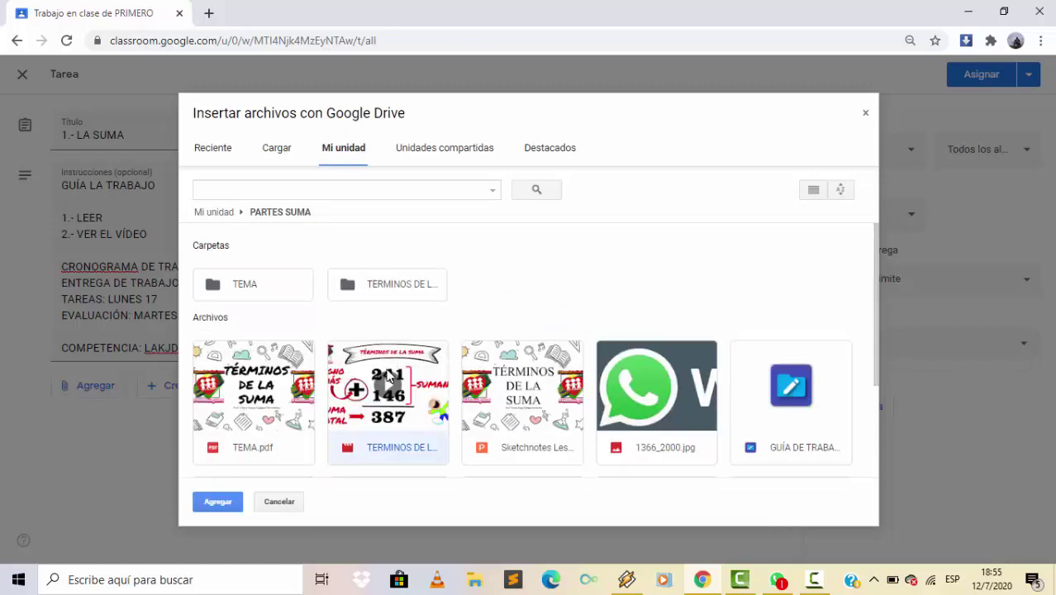
click(215, 504)
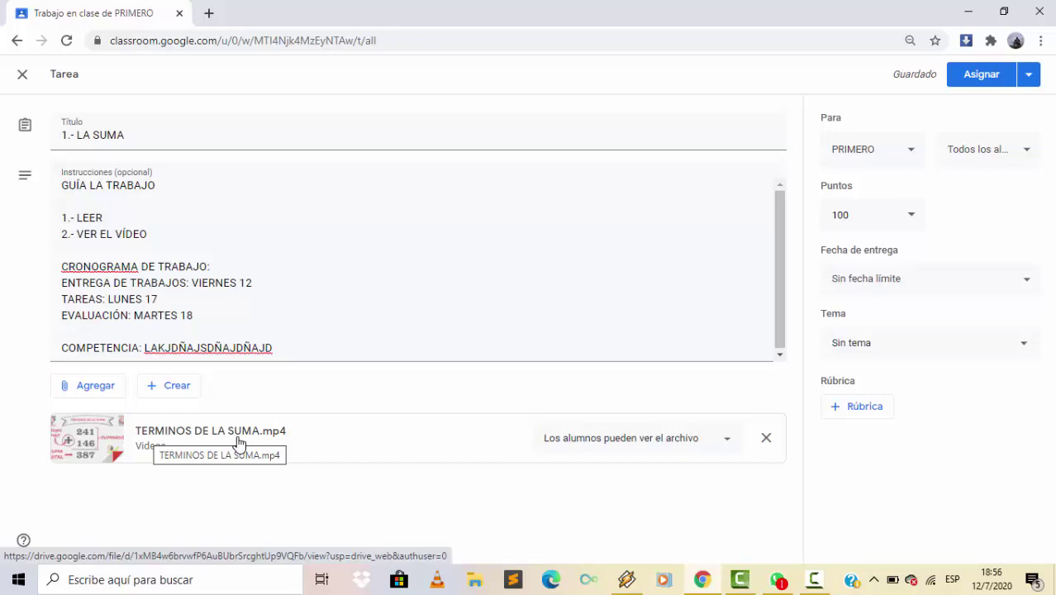
- Append "(TÉRMINOS DE LA SUMA)" to the instruction line "2.- VER EL VÍDEO"
click(149, 235)
text(T)
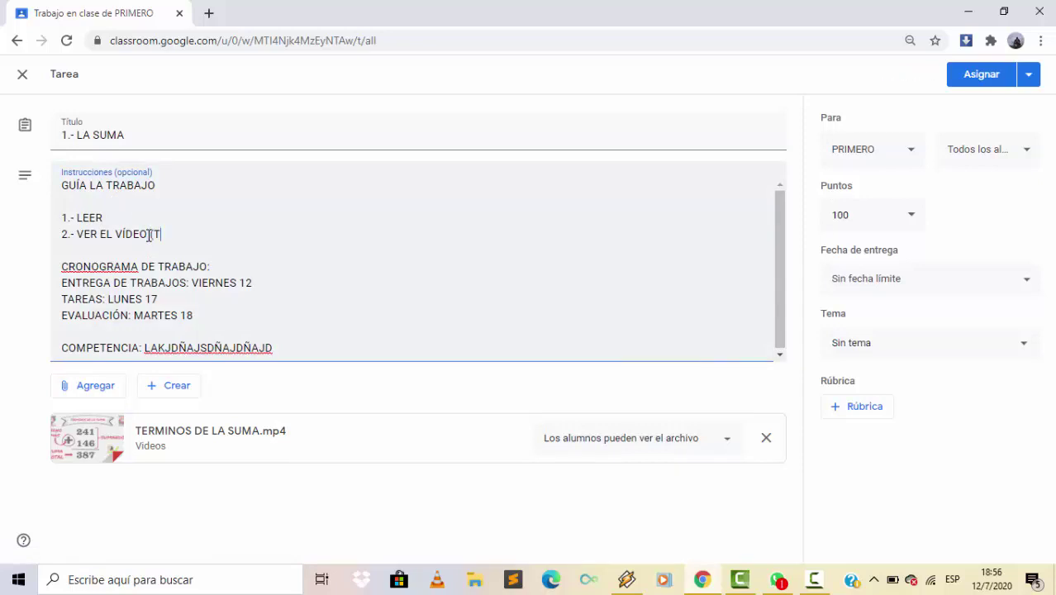
text(ÉRMINOS DE LA SUMA)
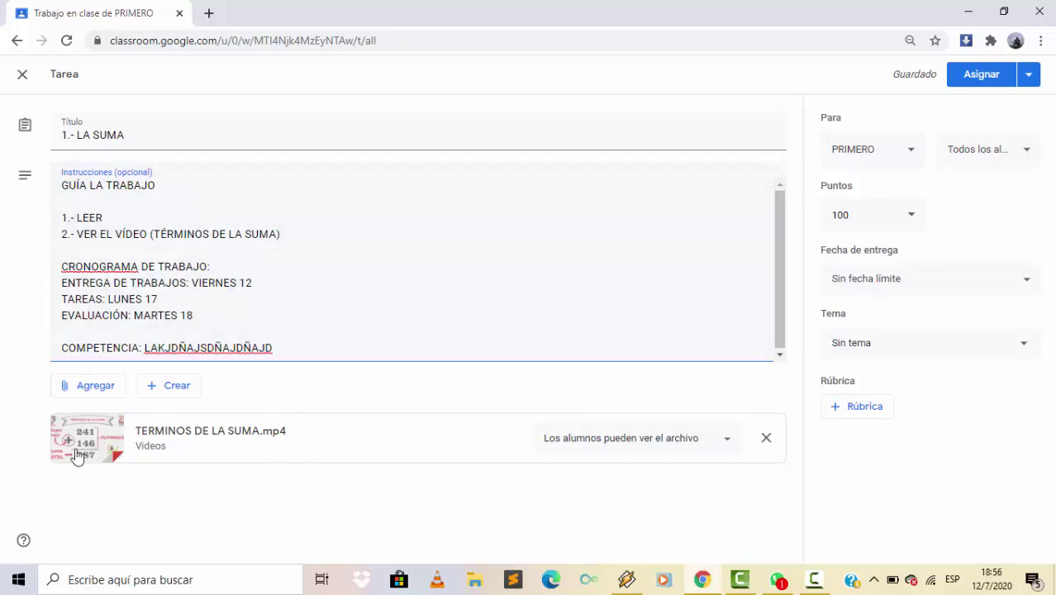
- Upload TEMA.pdf as an attachment from the computer's folder 2020 > NAZARIA > EDUCACIÓN VIRTUAL > BLOG > PARTES SUMA
click(87, 392)
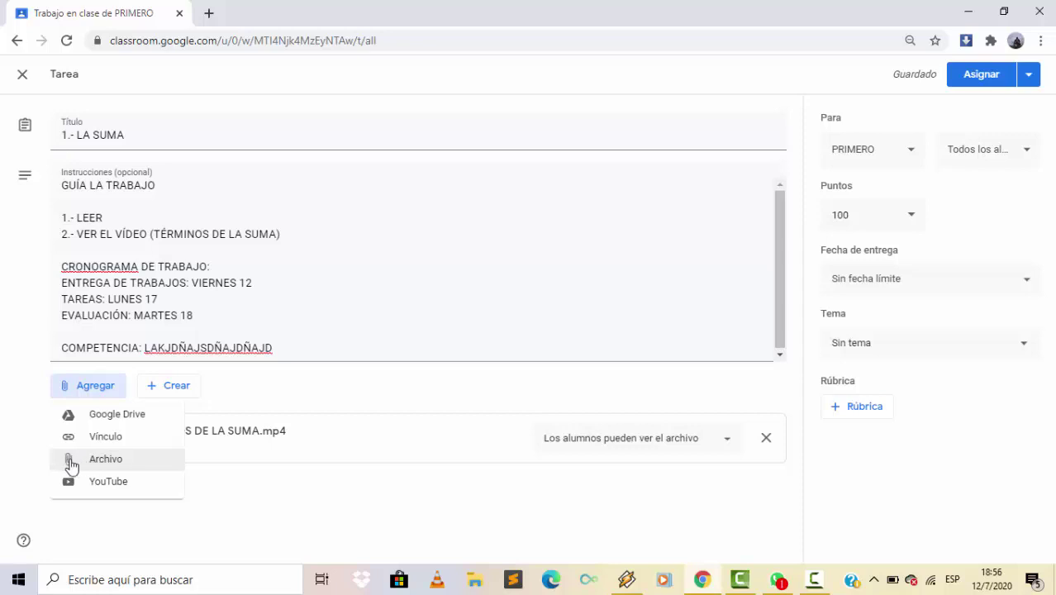
click(112, 465)
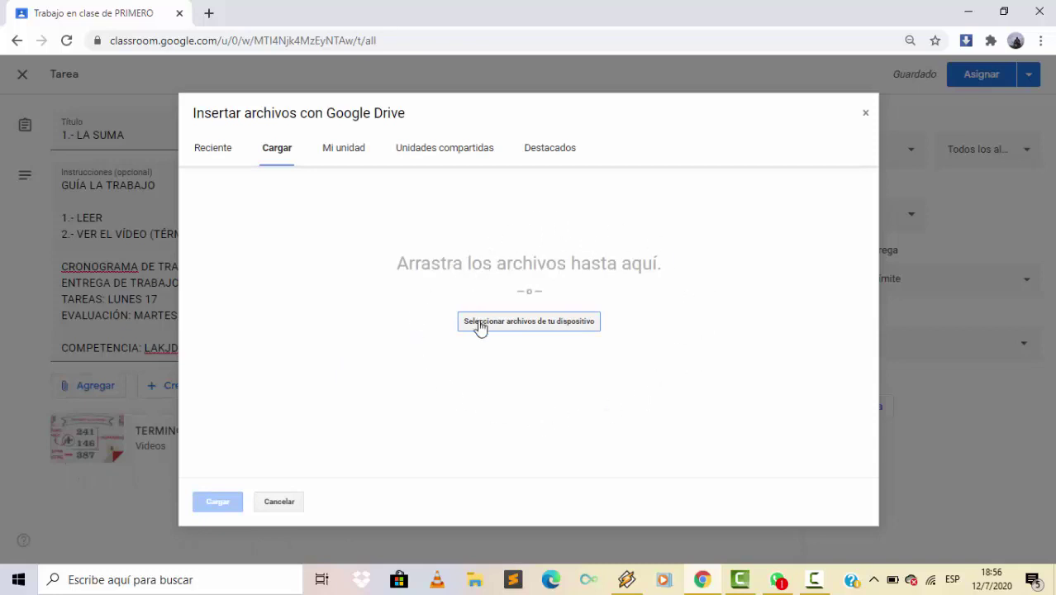
click(545, 331)
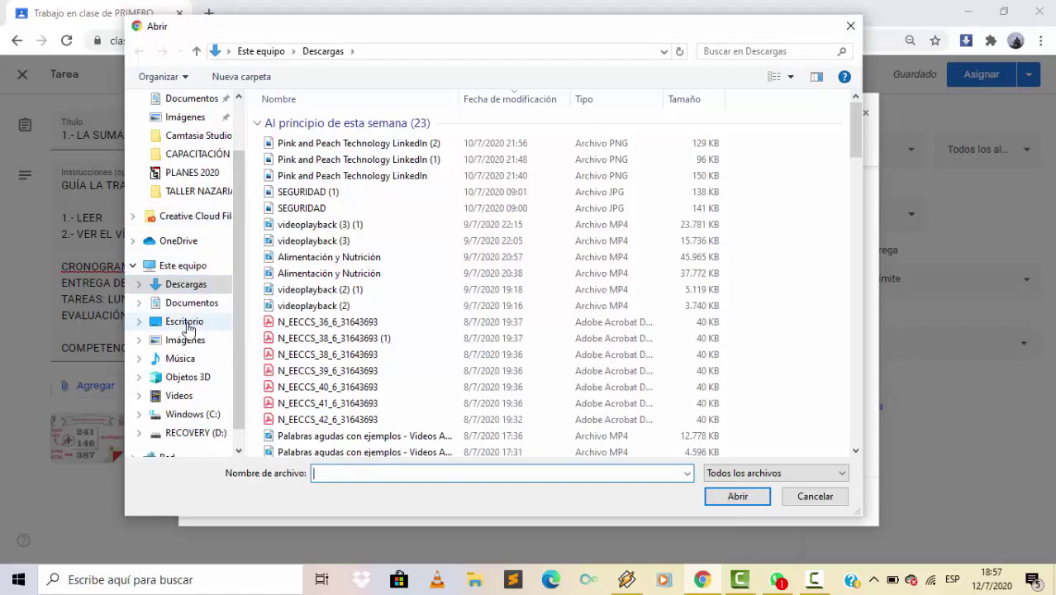
click(190, 321)
double_click(559, 140)
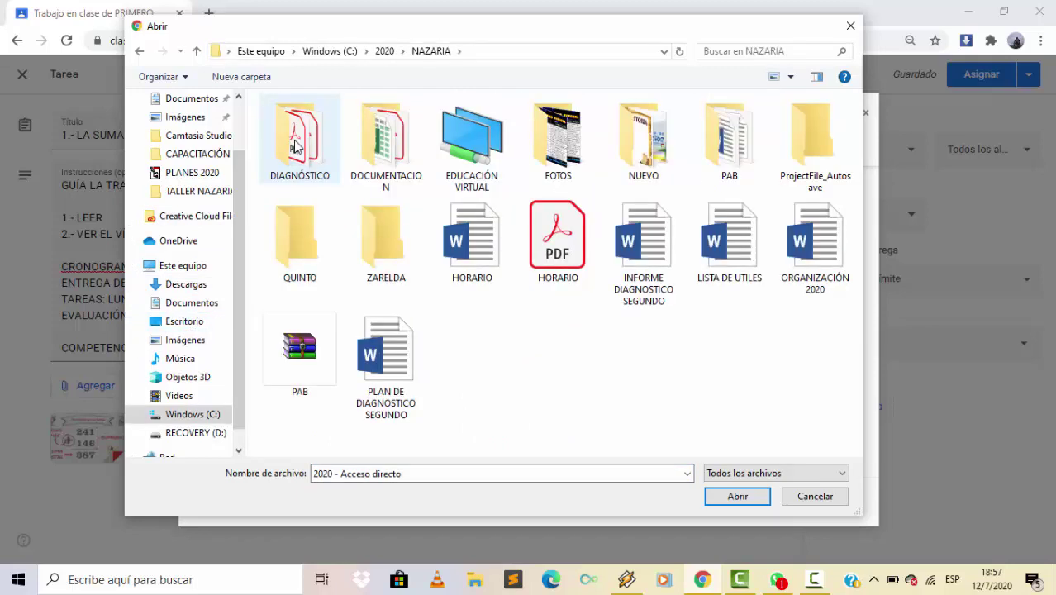
double_click(479, 152)
double_click(299, 139)
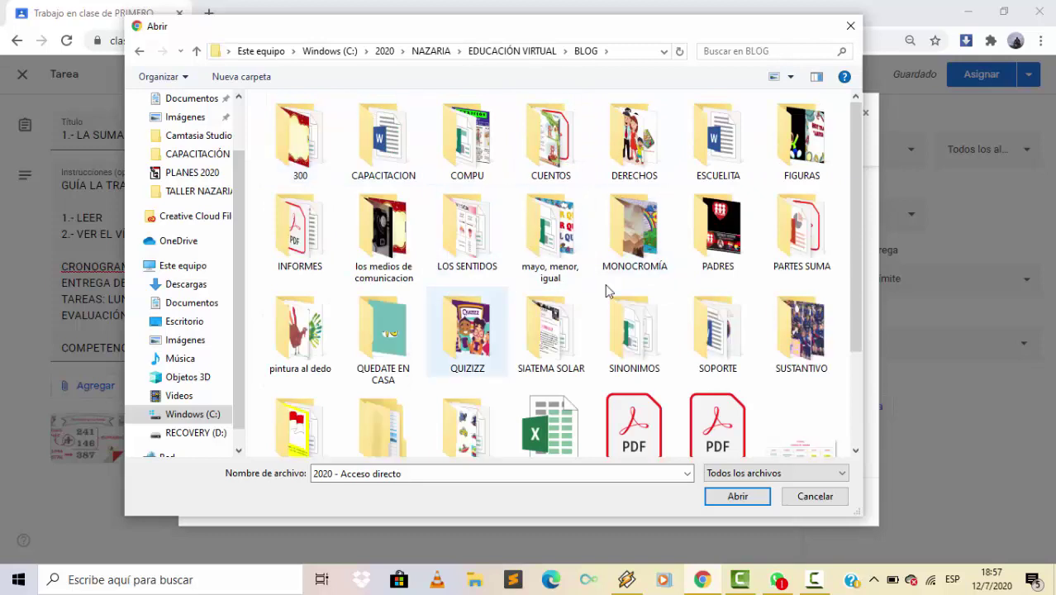
mouse_move(858, 261)
mouse_down()
mouse_move(856, 349)
mouse_move(857, 259)
mouse_up()
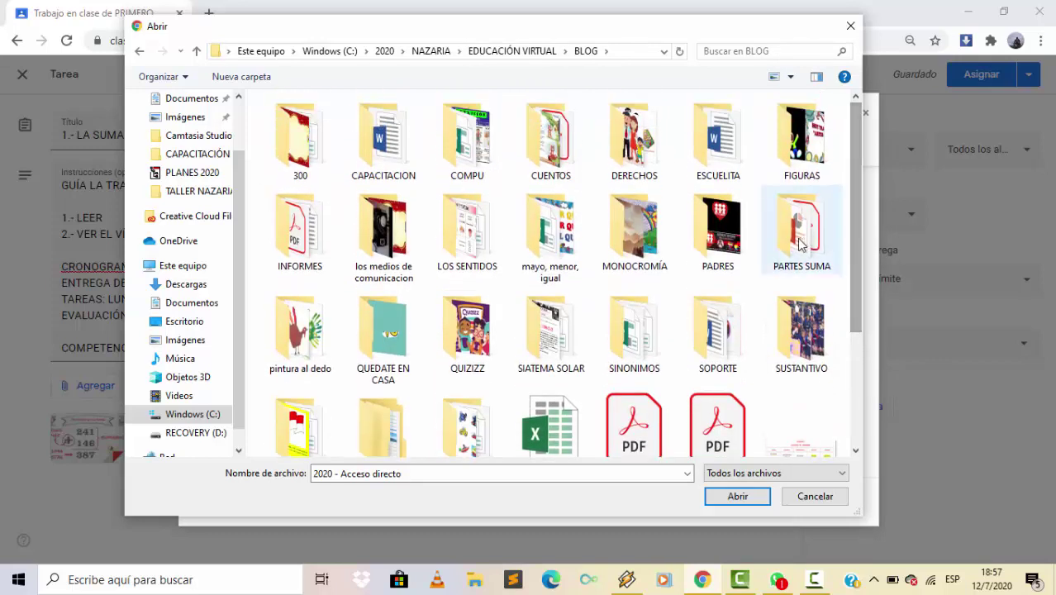
double_click(800, 221)
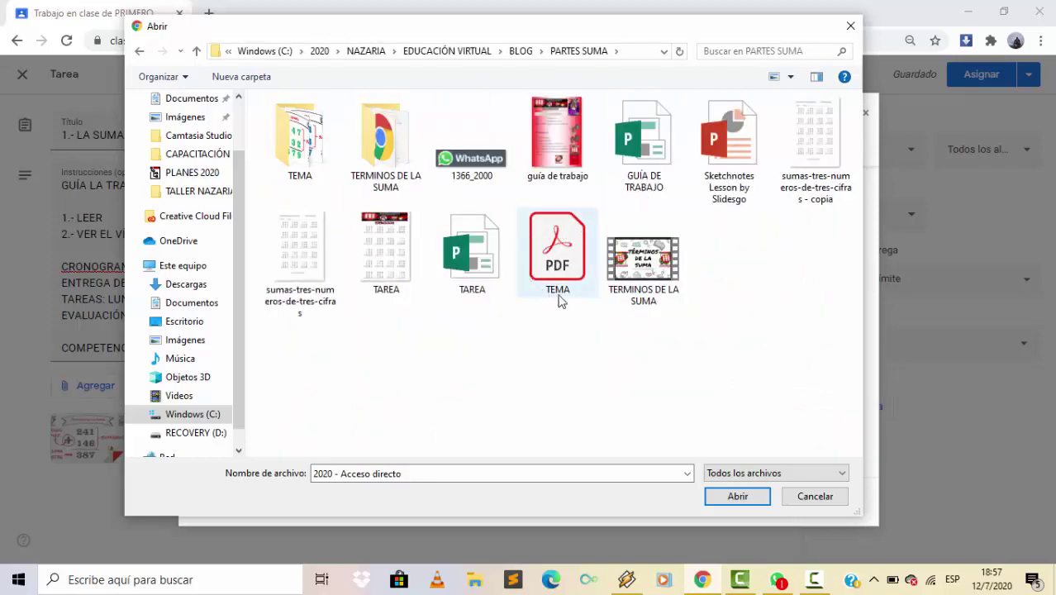
click(569, 252)
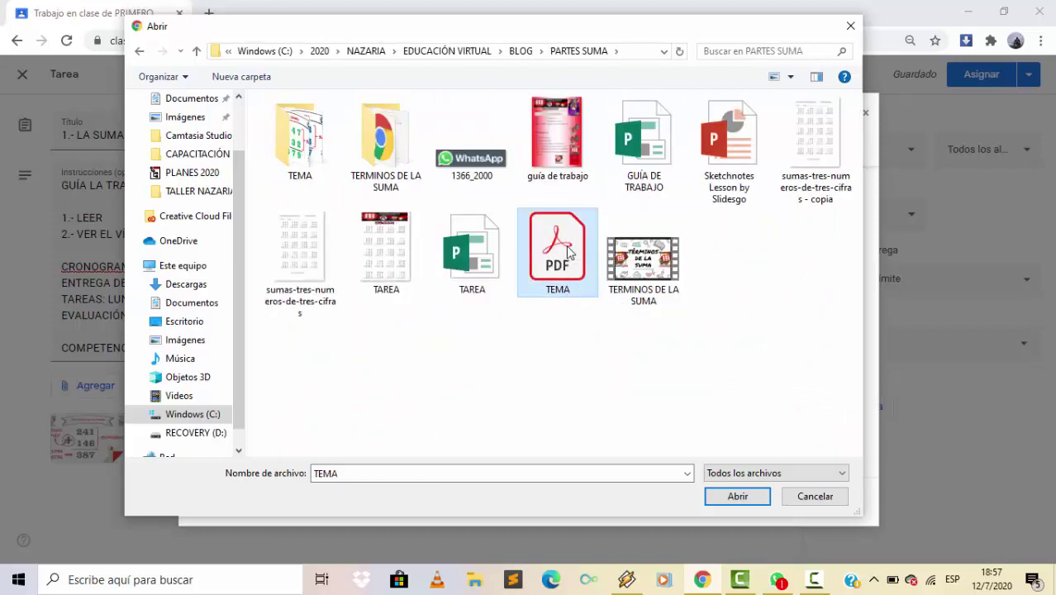
click(735, 497)
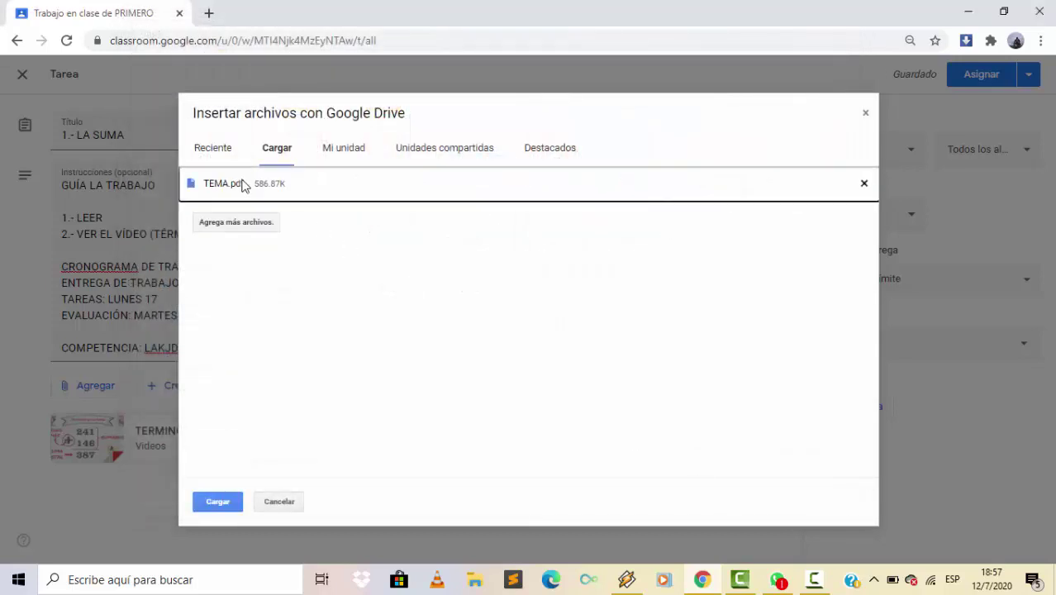
click(216, 501)
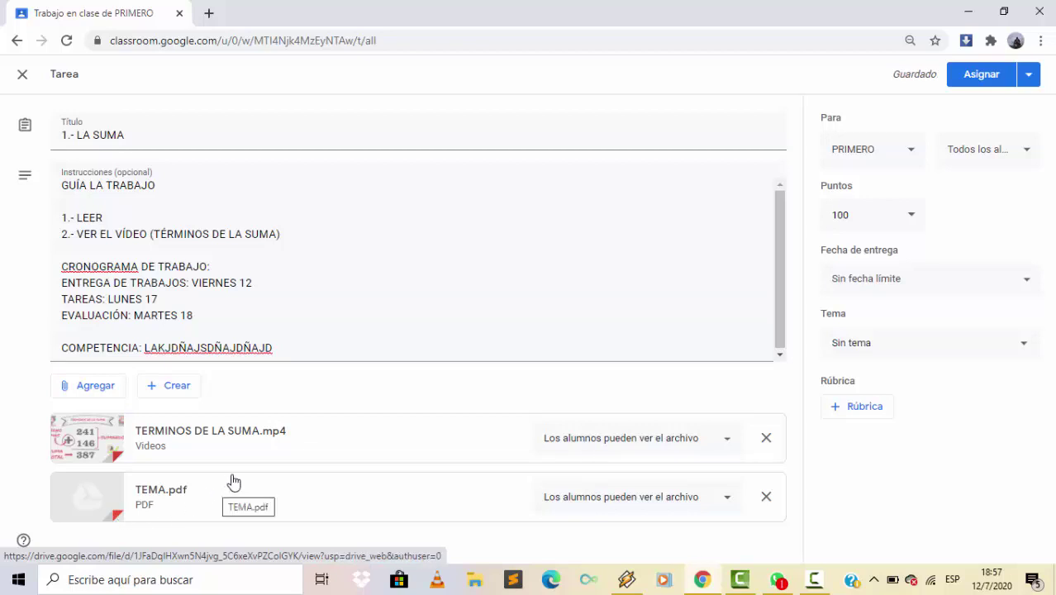
- Upload the image TAREA.jpg from the computer's PARTES SUMA folder as another attachment to the assignment
click(84, 386)
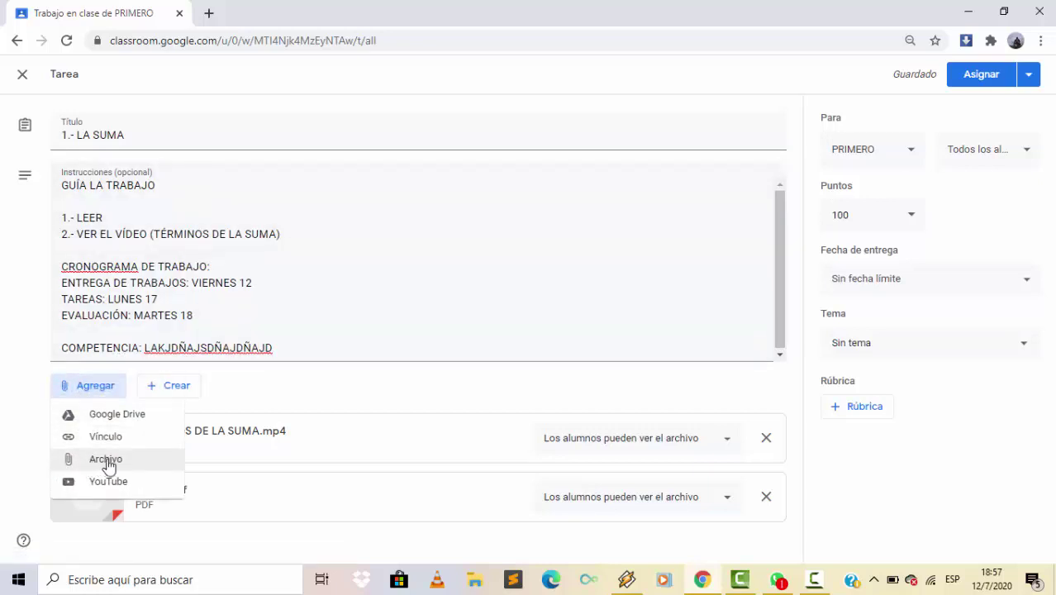
click(105, 462)
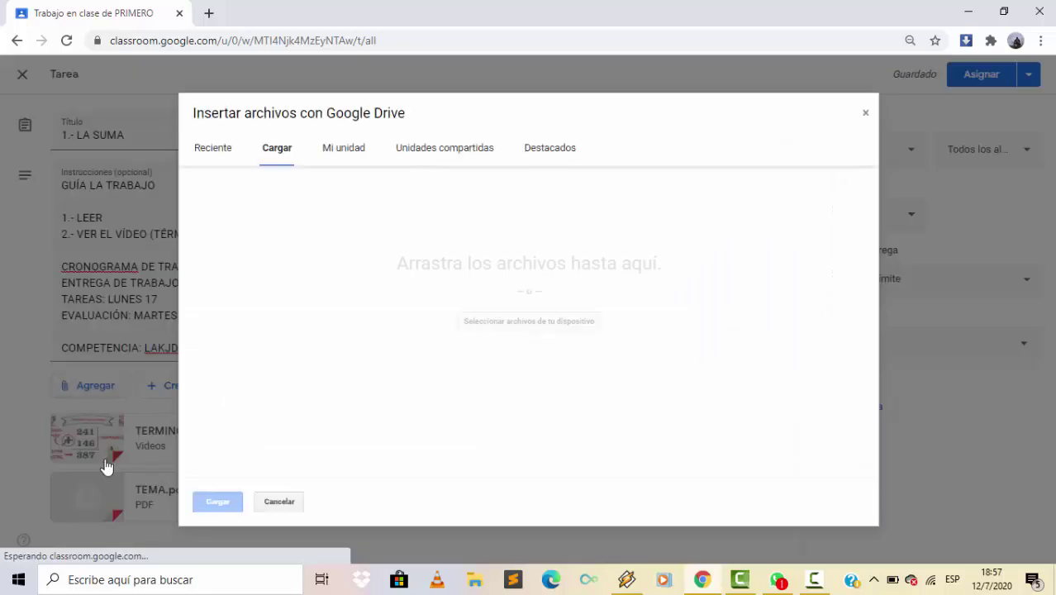
click(512, 322)
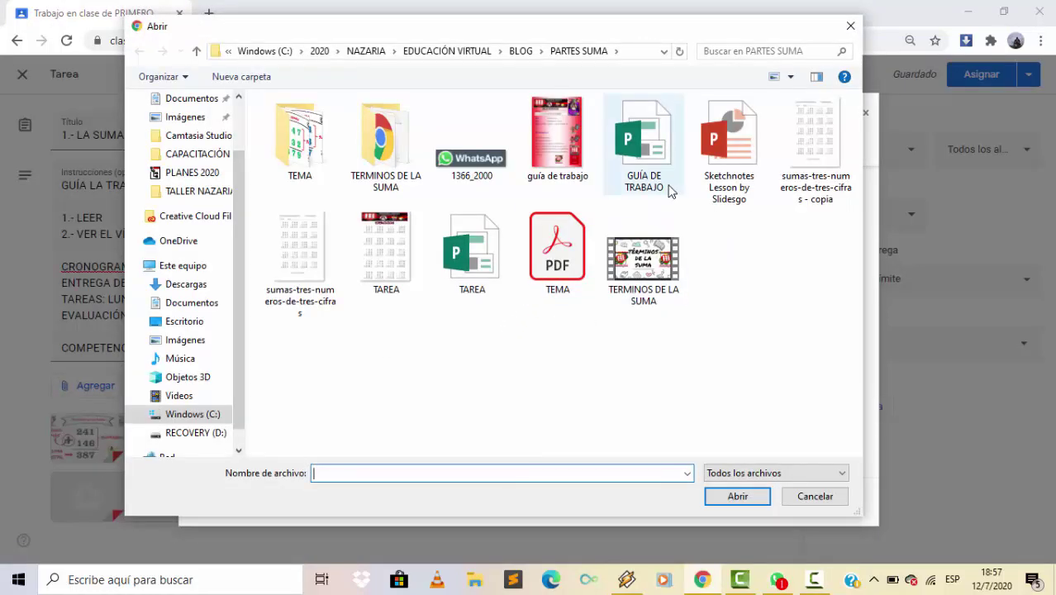
click(386, 246)
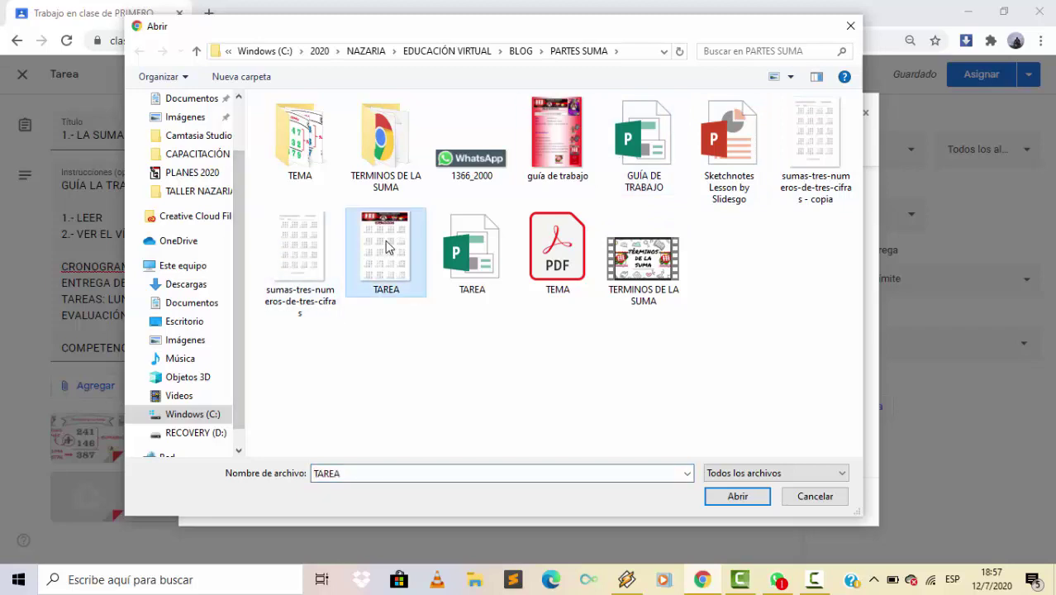
click(738, 498)
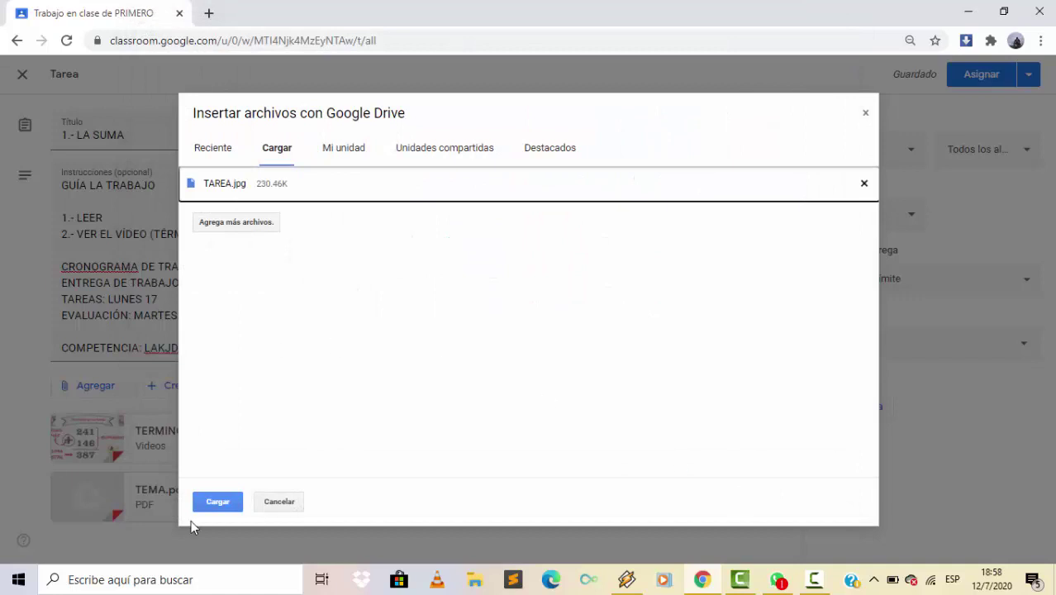
click(220, 504)
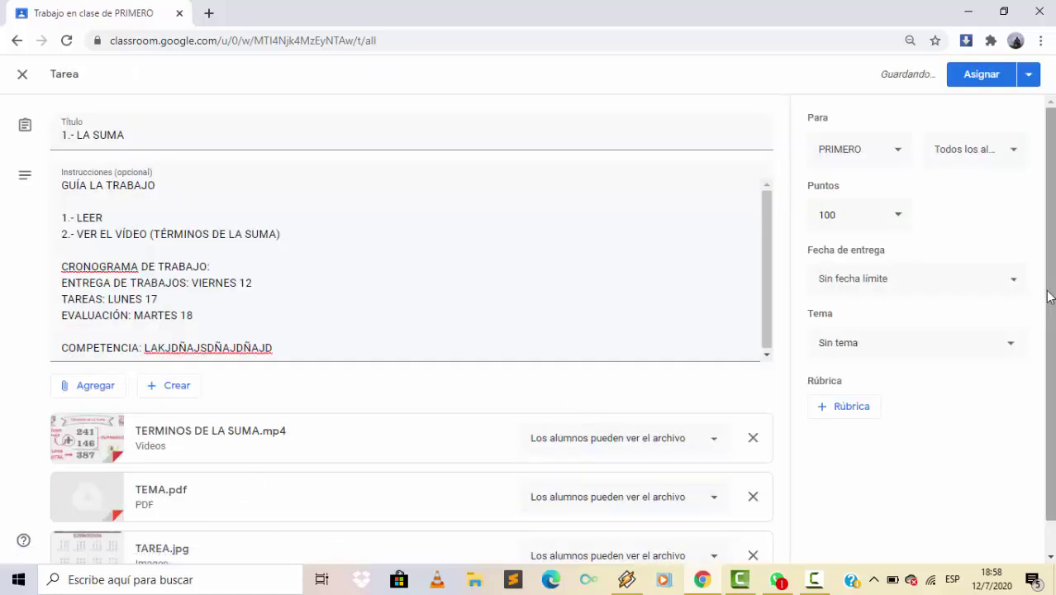
drag(1052, 305, 1051, 368)
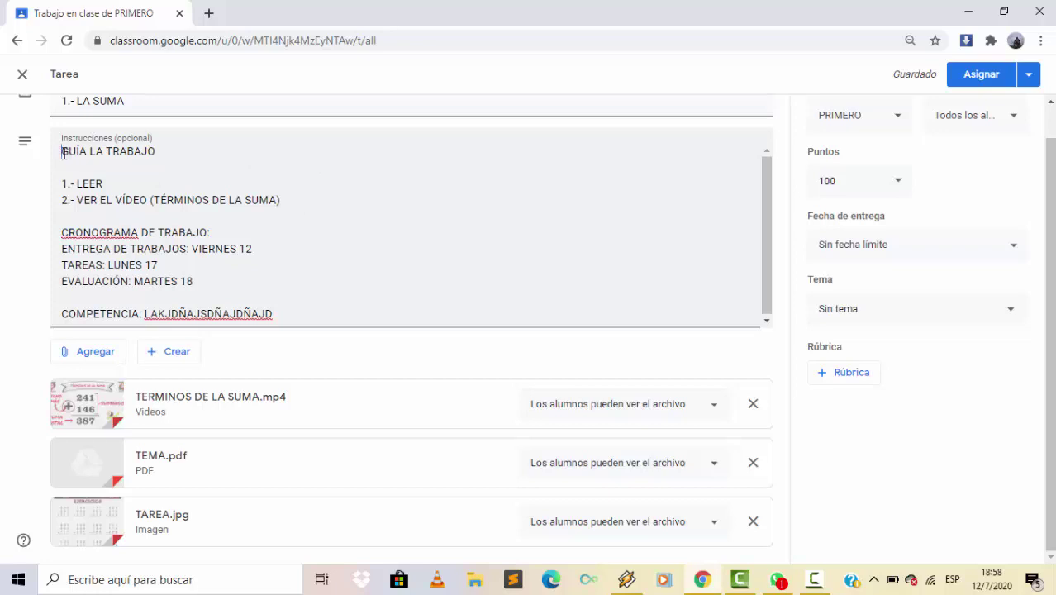
drag(64, 154, 306, 311)
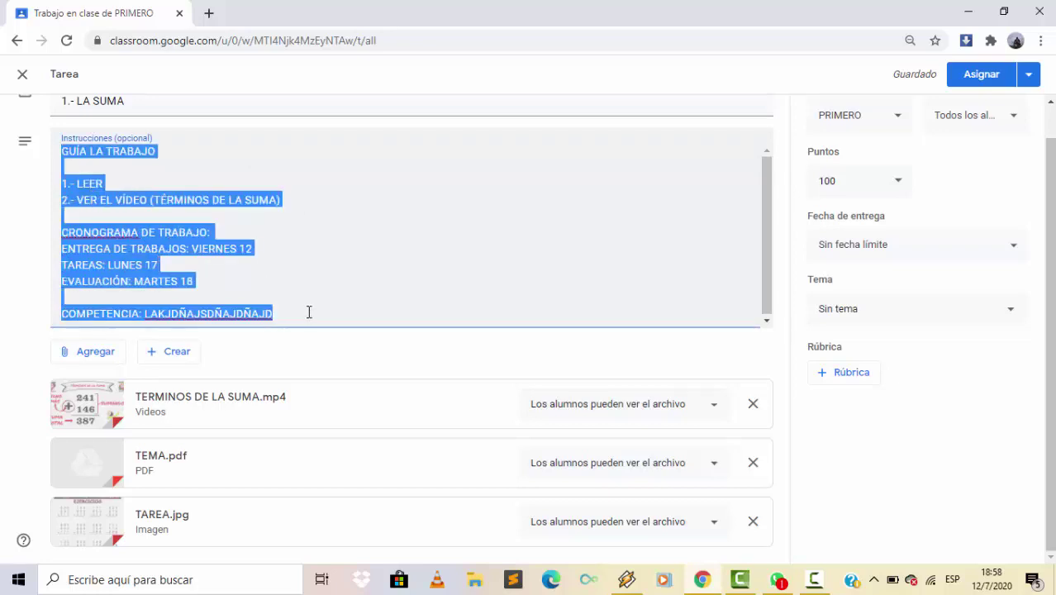
click(136, 252)
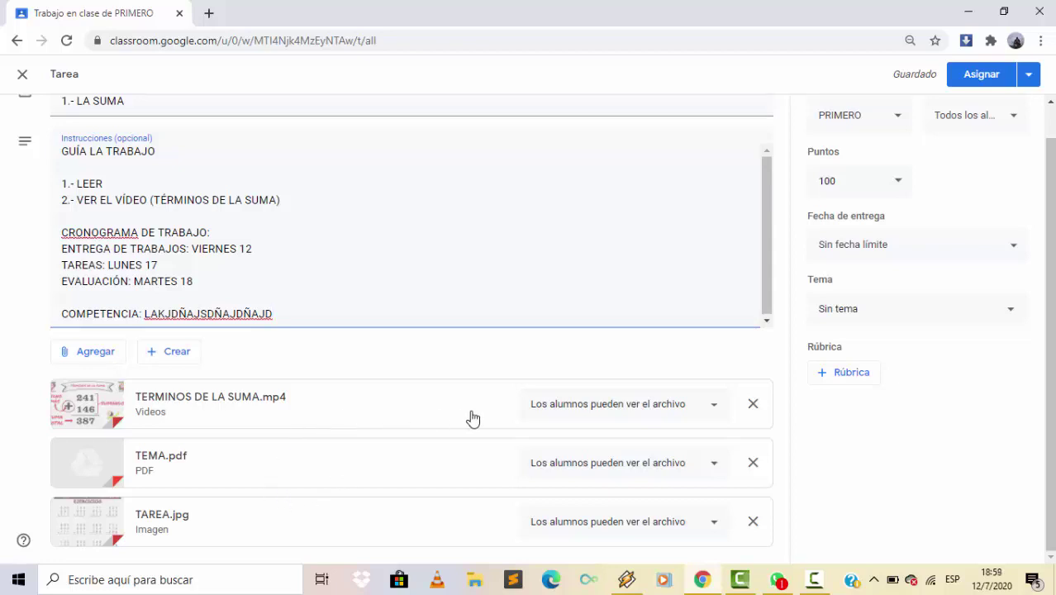
click(900, 185)
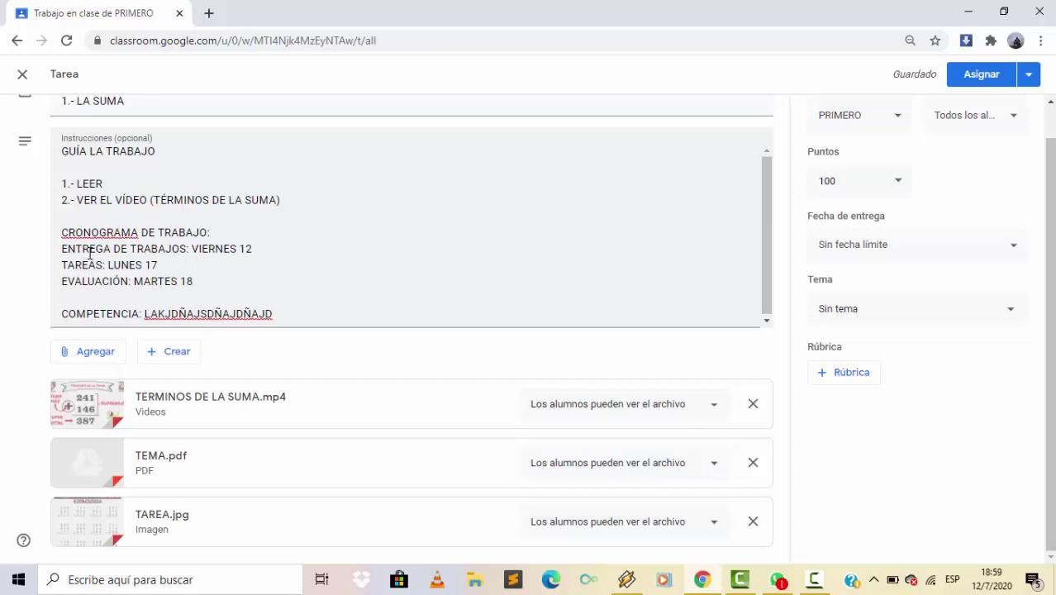
- Append "LA ENTREGA SERÁ POR CLASSROOM" to the line "TAREAS: LUNES 17" in the instructions
click(161, 265)
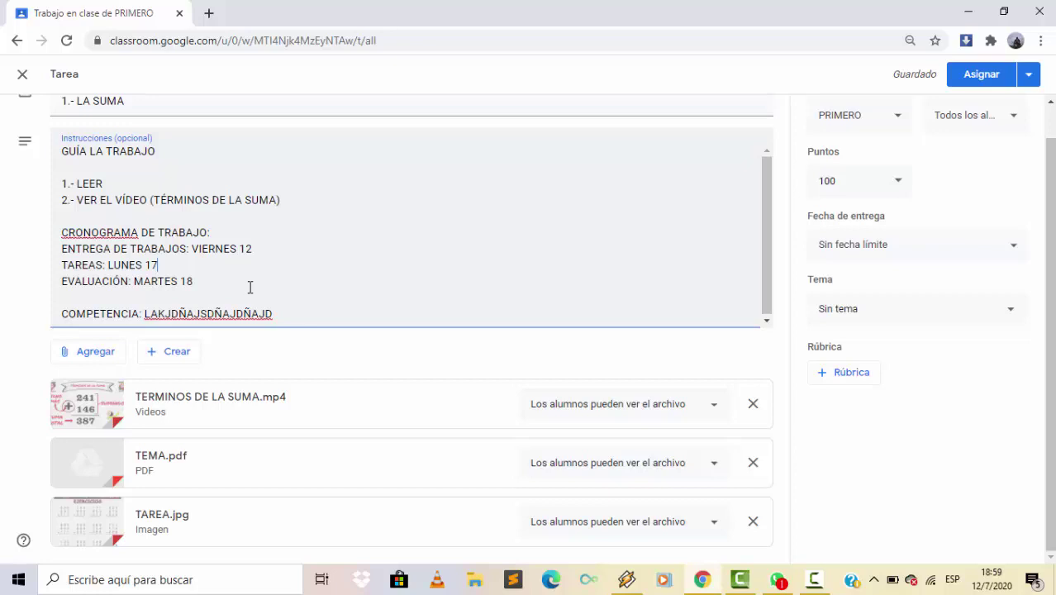
scroll(249, 287, up, 1)
text(LA)
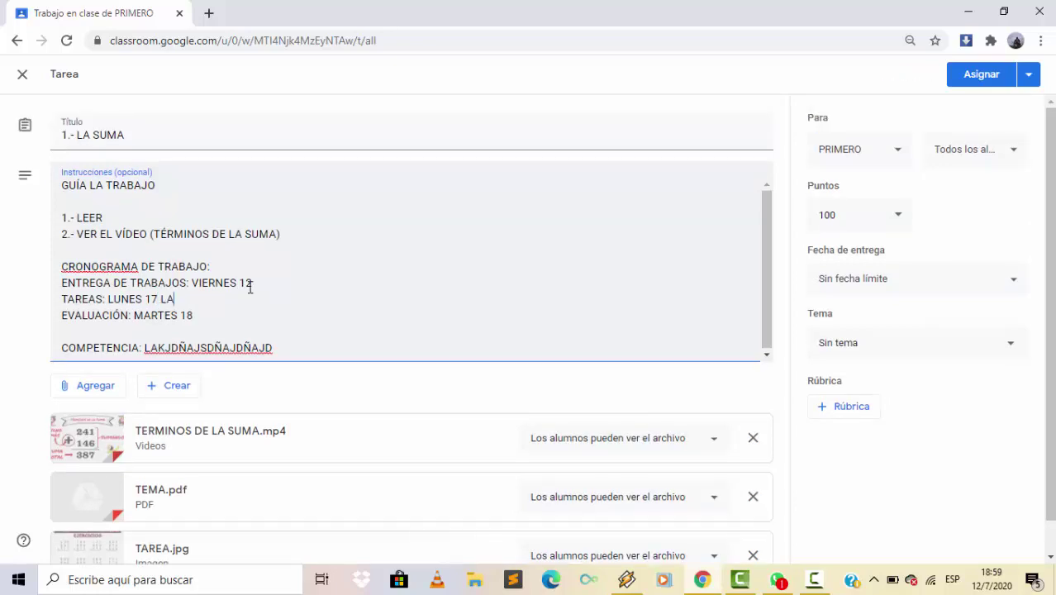
text( ENTREGA SERÁ POR CLAS)
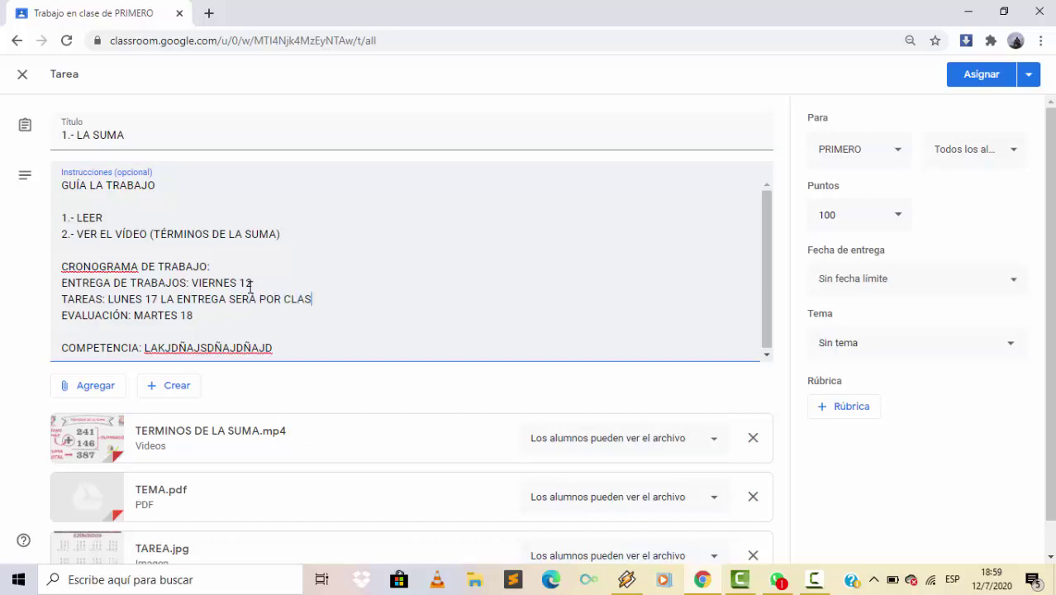
text(OM)
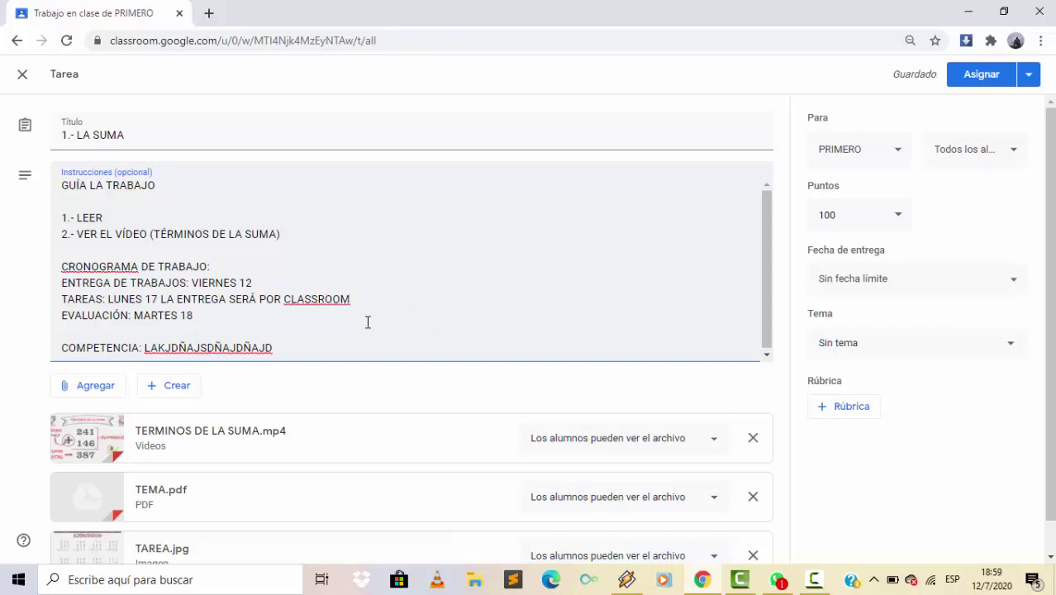
drag(353, 303, 103, 305)
click(395, 304)
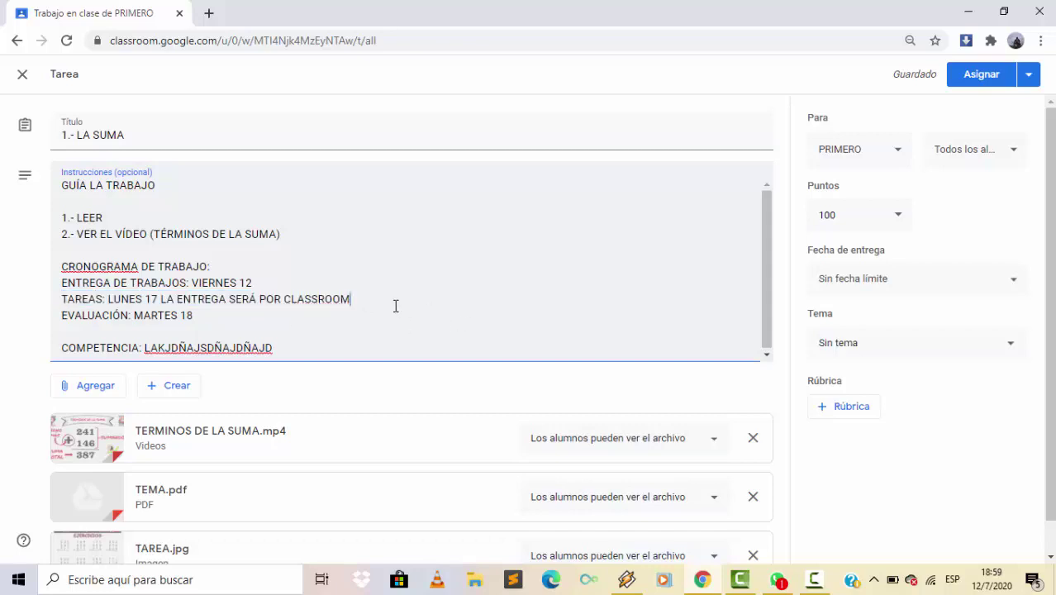
- Set the assignment's maximum score to 45 points
click(901, 220)
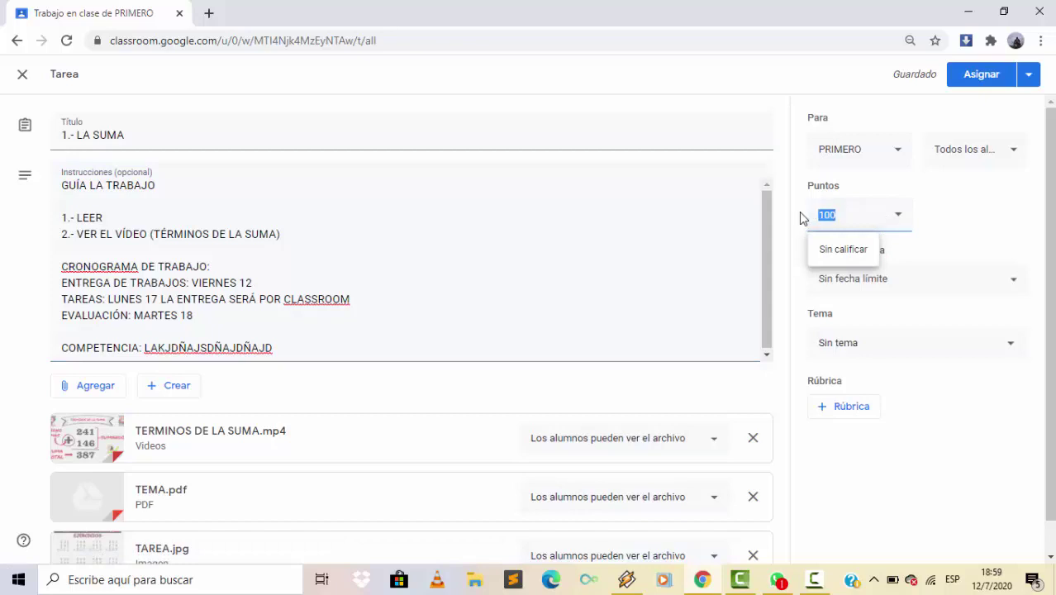
text(45)
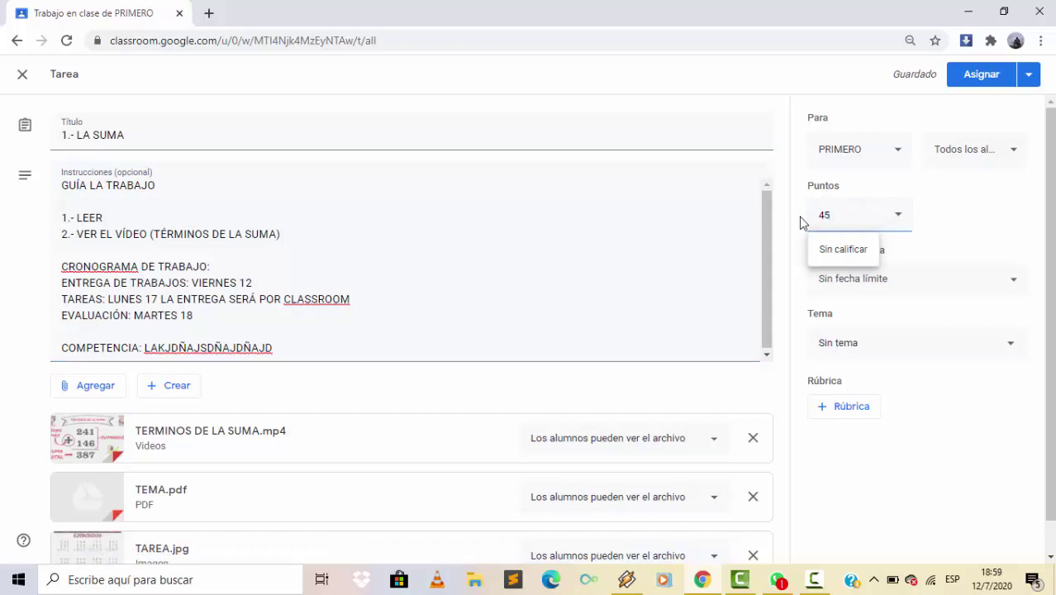
click(961, 225)
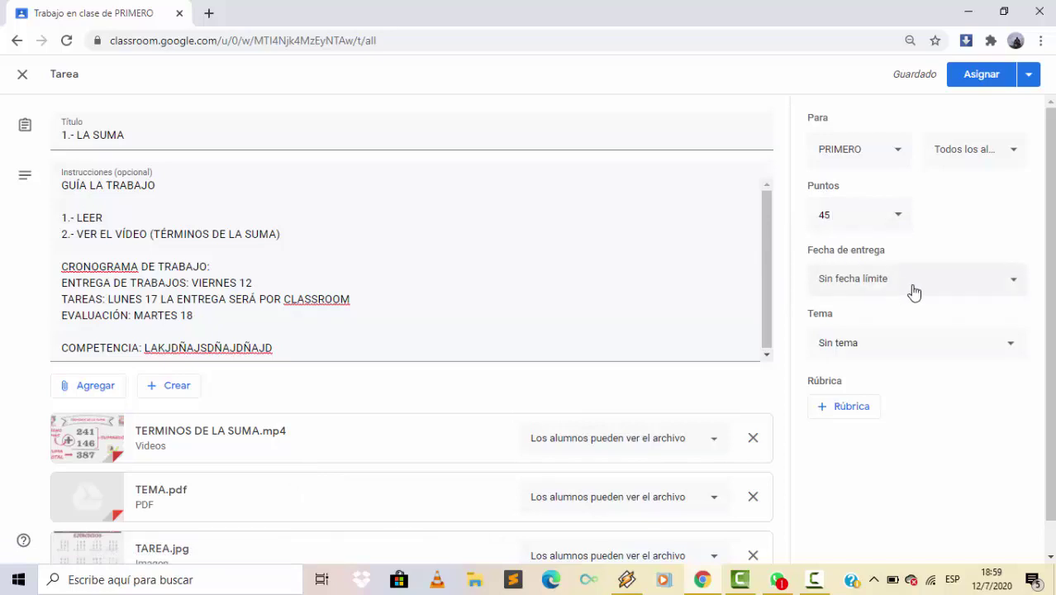
- Set the assignment's due date to 13 July 2020 with a time limit of 23:59
click(1012, 285)
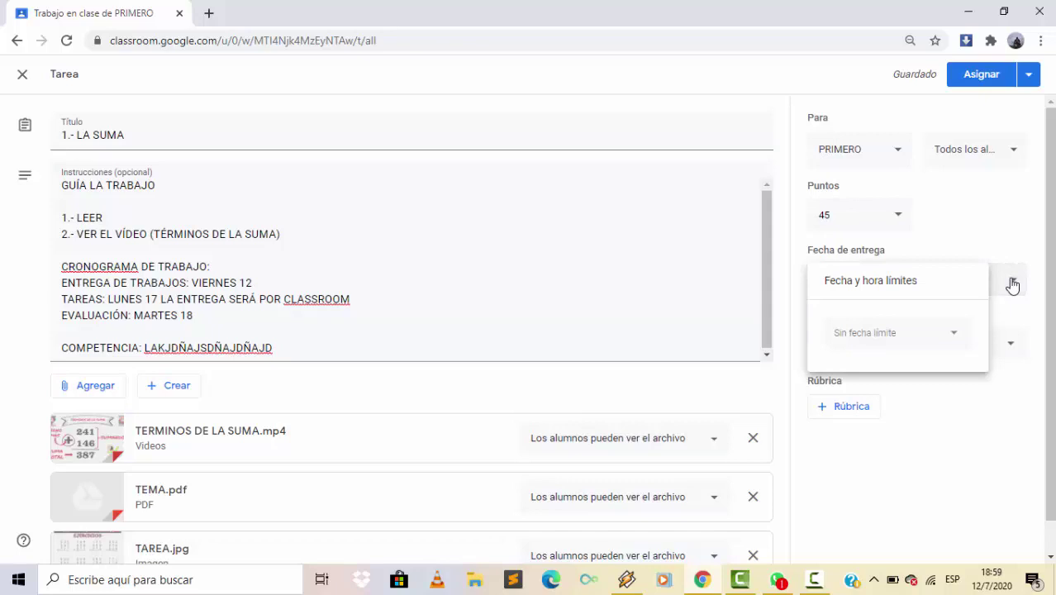
click(868, 334)
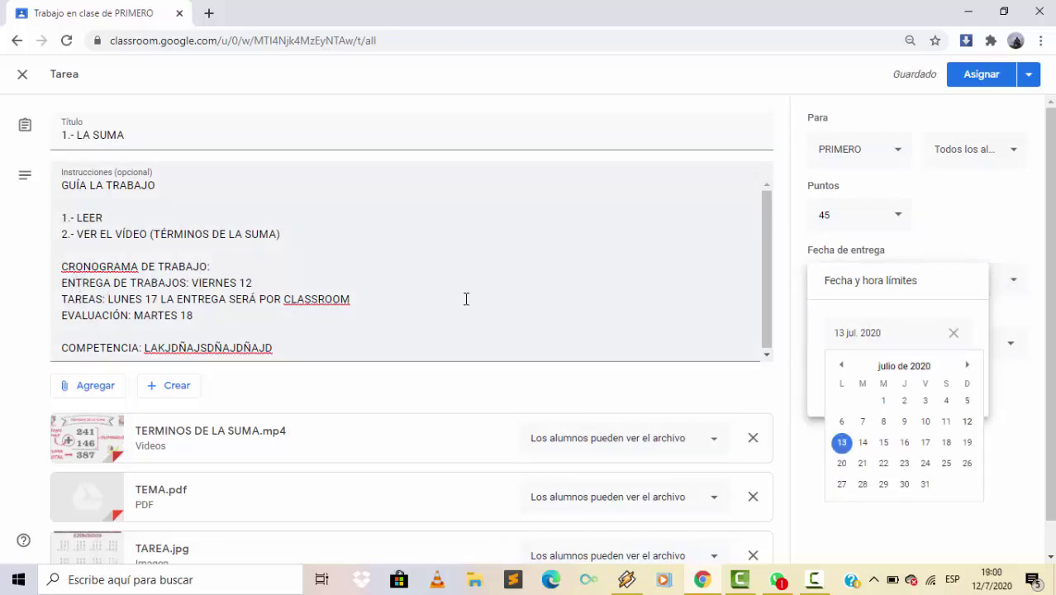
click(842, 445)
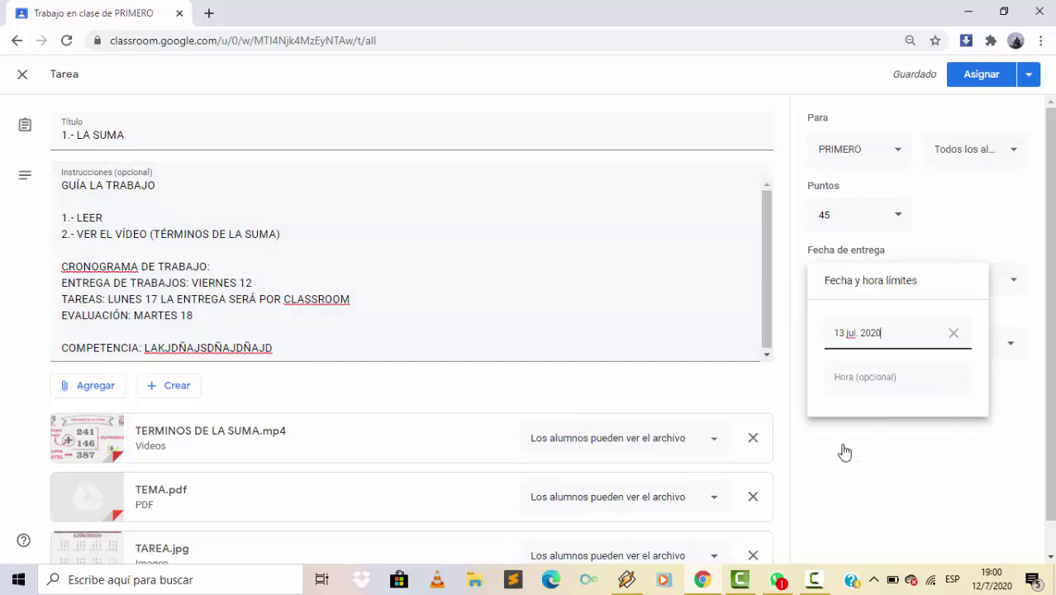
click(857, 383)
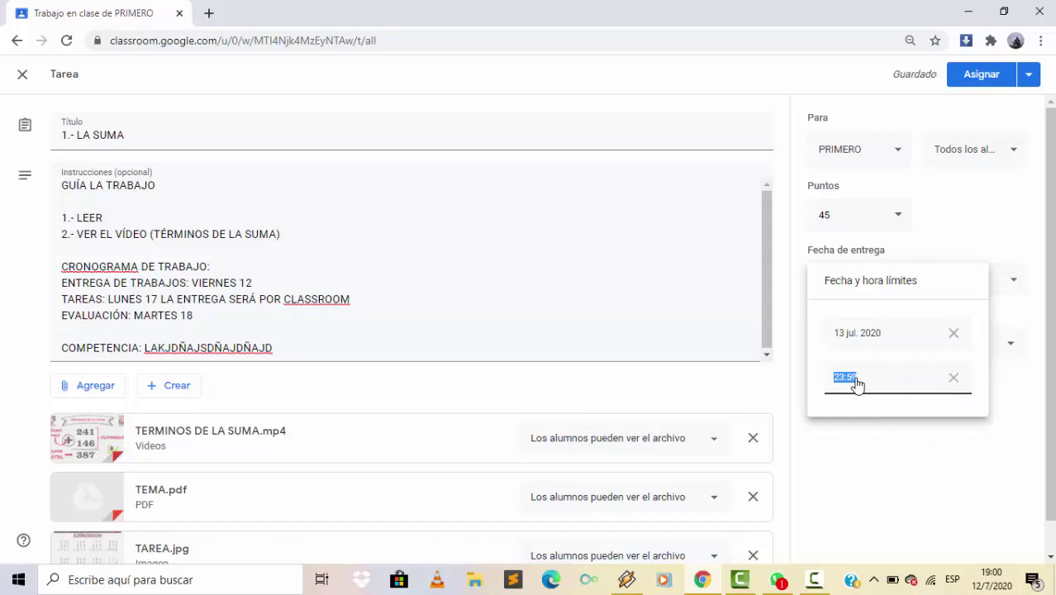
click(871, 377)
drag(845, 378, 831, 379)
click(878, 380)
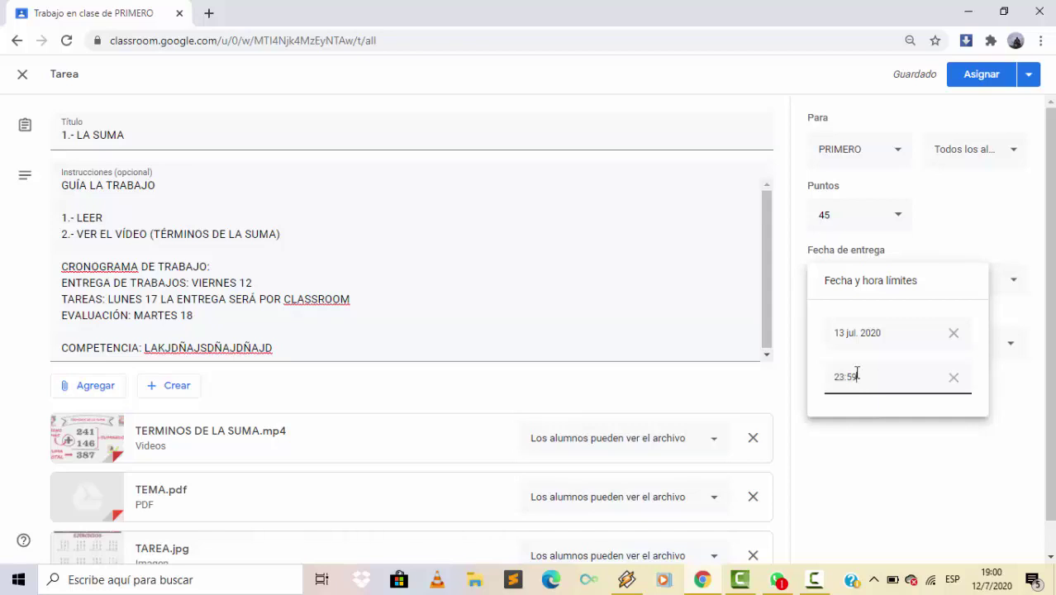
click(779, 364)
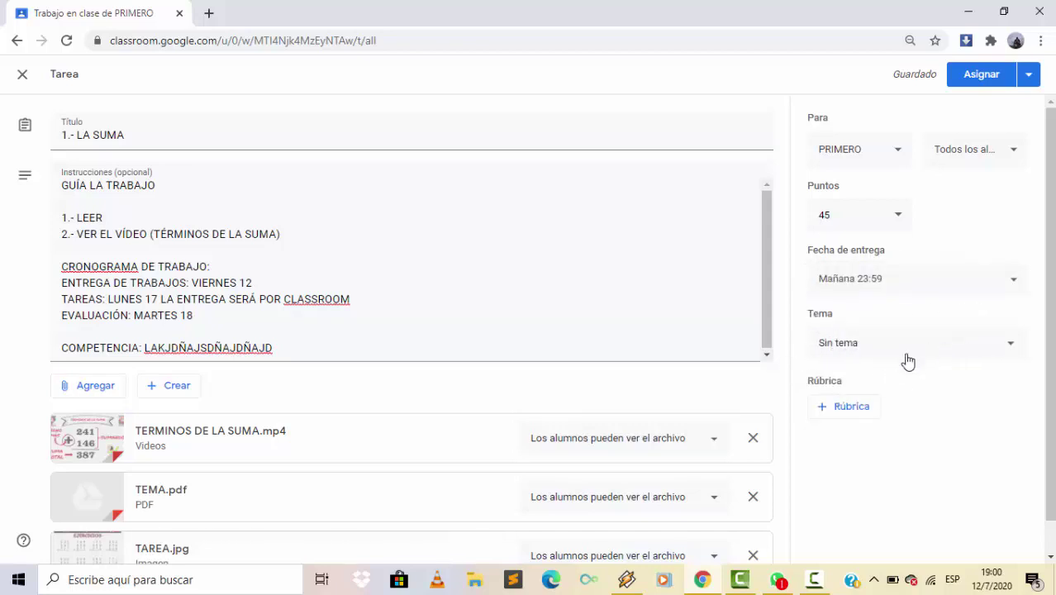
- File the assignment under the topic MATEMÁTICAS and assign it to all students of PRIMERO
click(1009, 352)
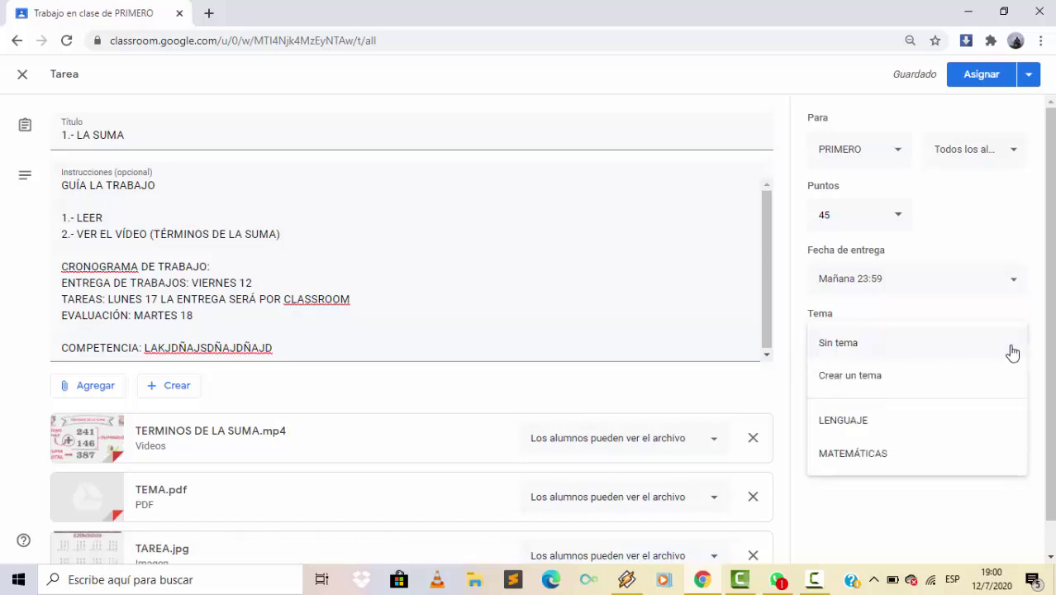
click(845, 457)
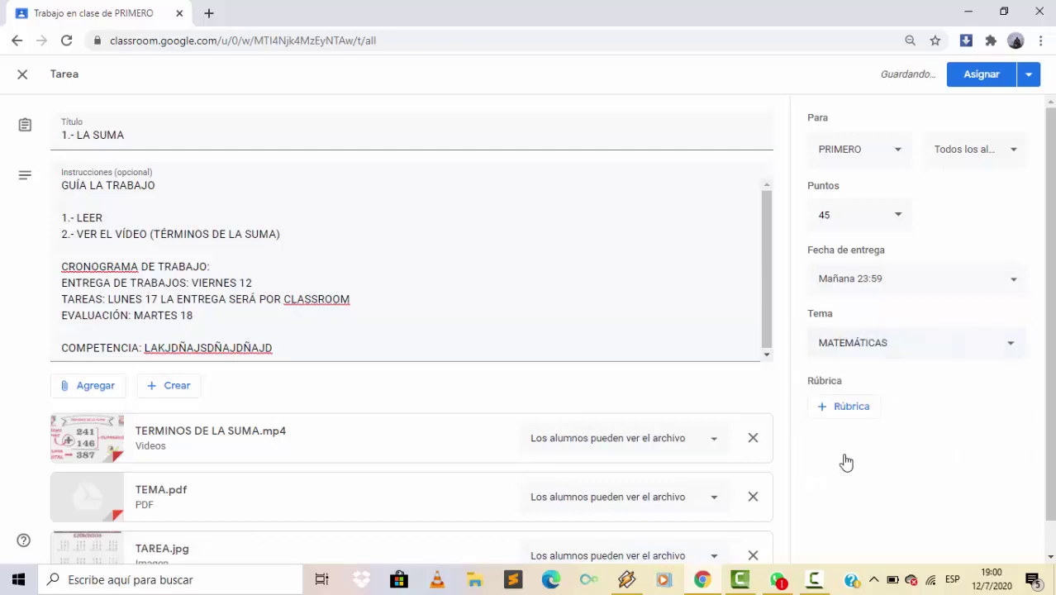
click(898, 153)
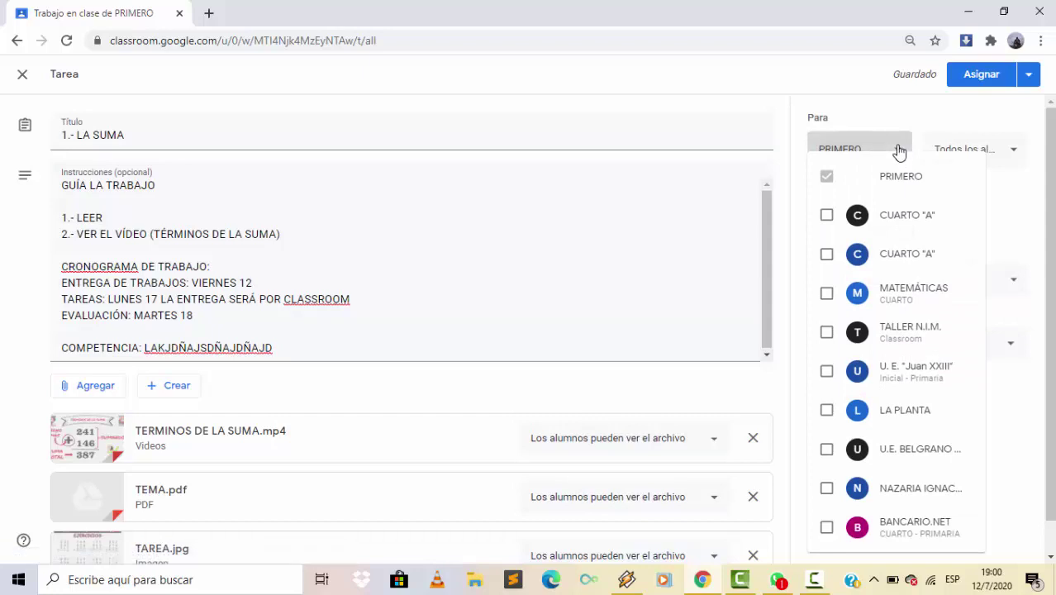
click(897, 150)
click(1002, 149)
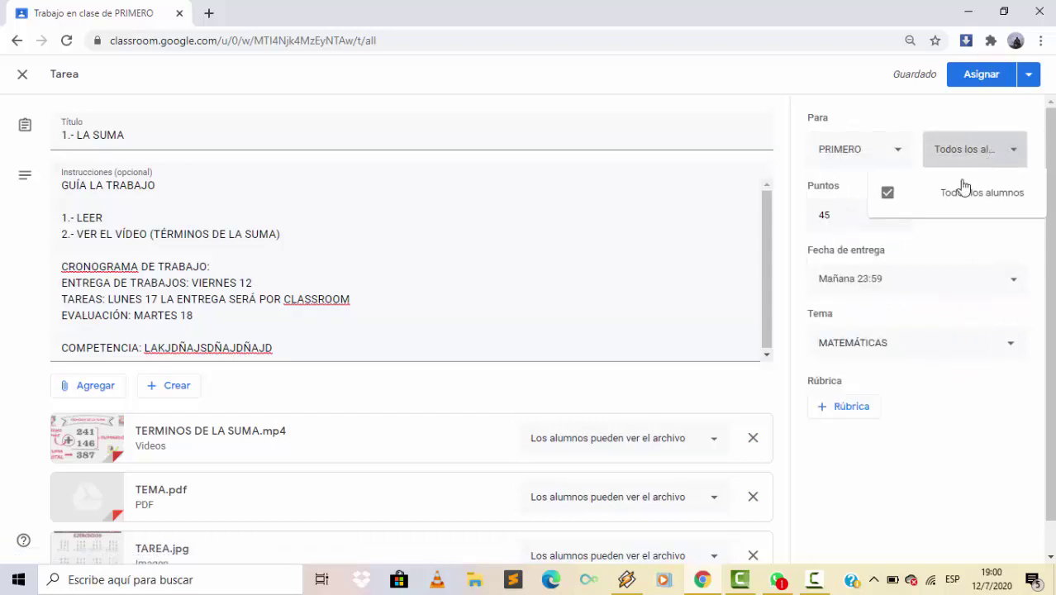
click(1004, 151)
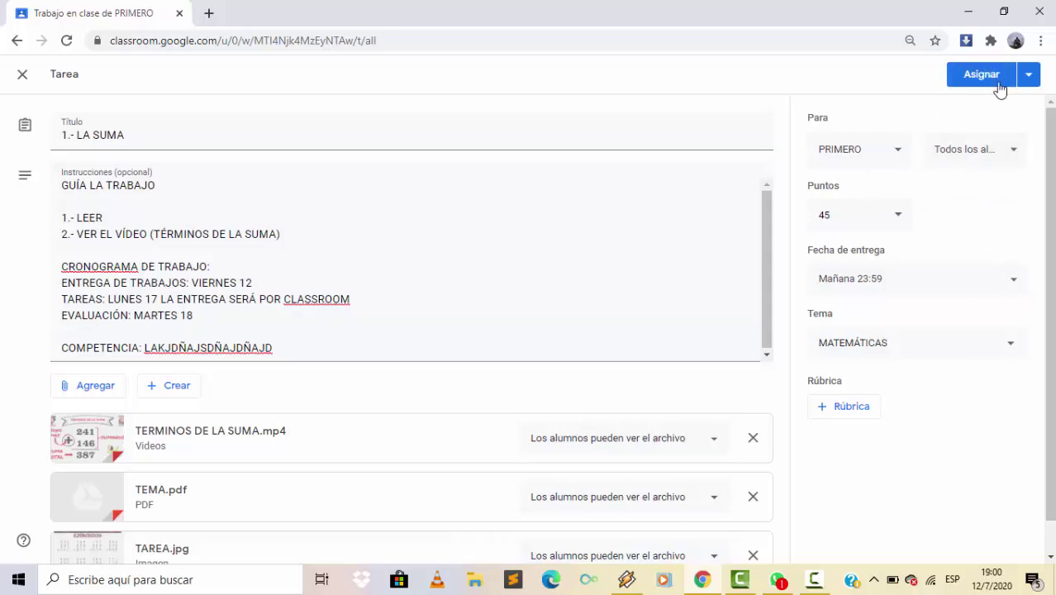
click(975, 76)
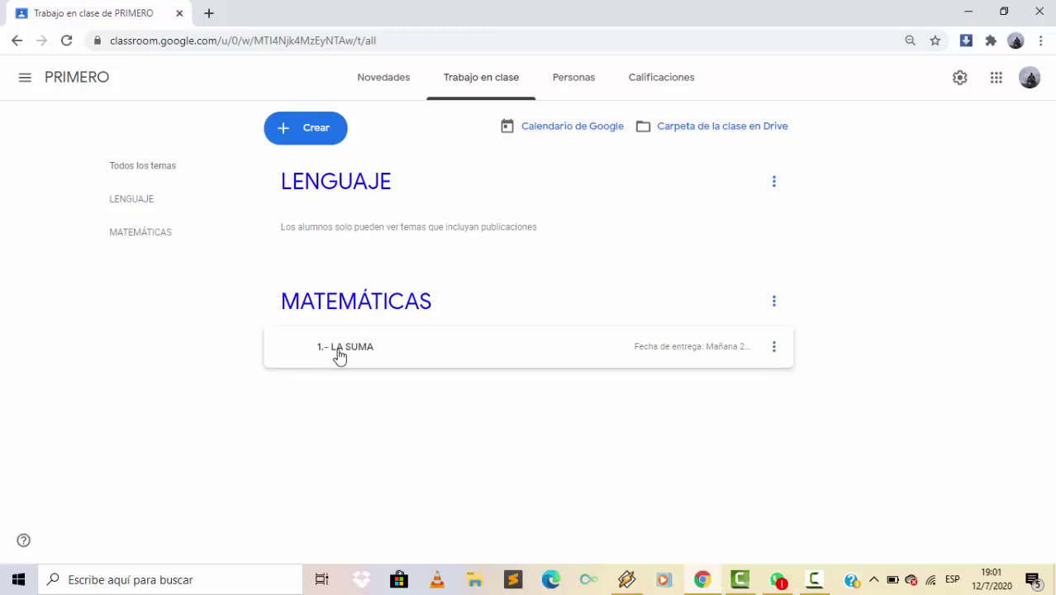
- Create a question post with the text "¿QUE PIENSAS SOBRE EL CRITERIO DE QUE TODOS LOS ESTUDIANTES APROBARAN EL AÑO?"
click(298, 134)
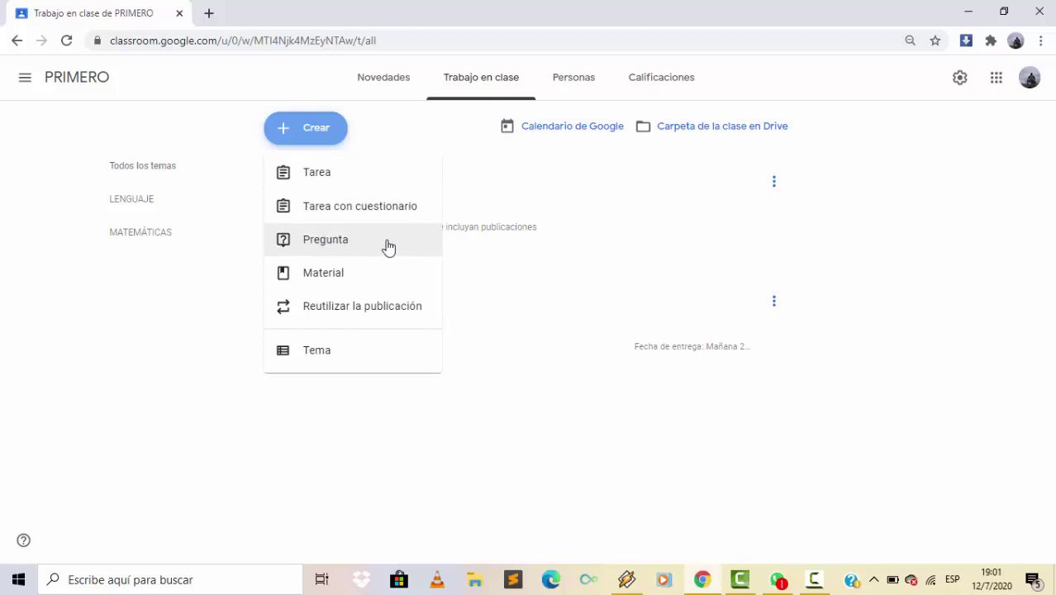
click(315, 244)
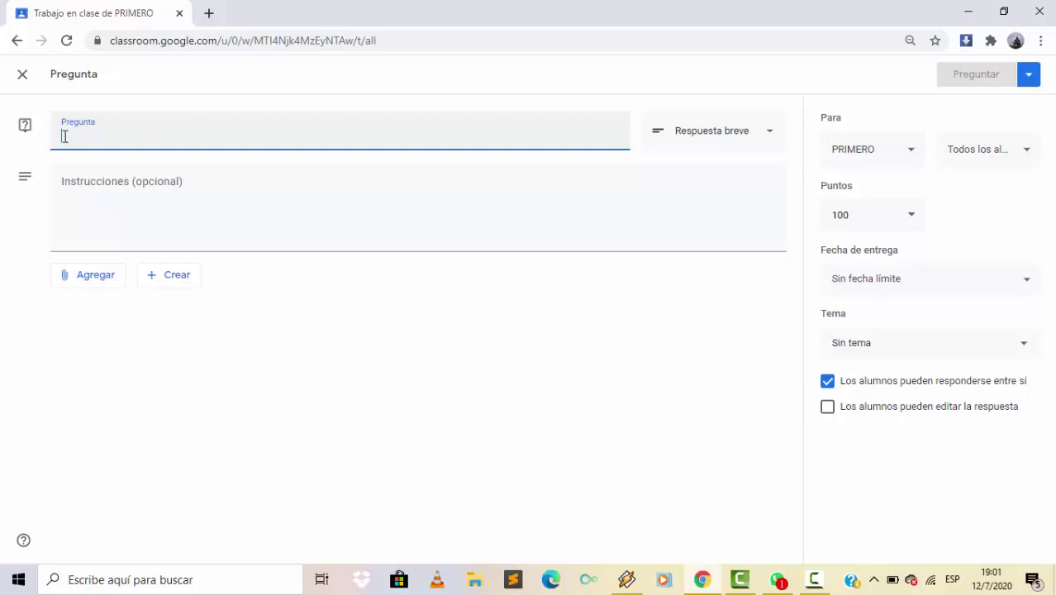
text(¿)
key(BackSpace)
text(¿)
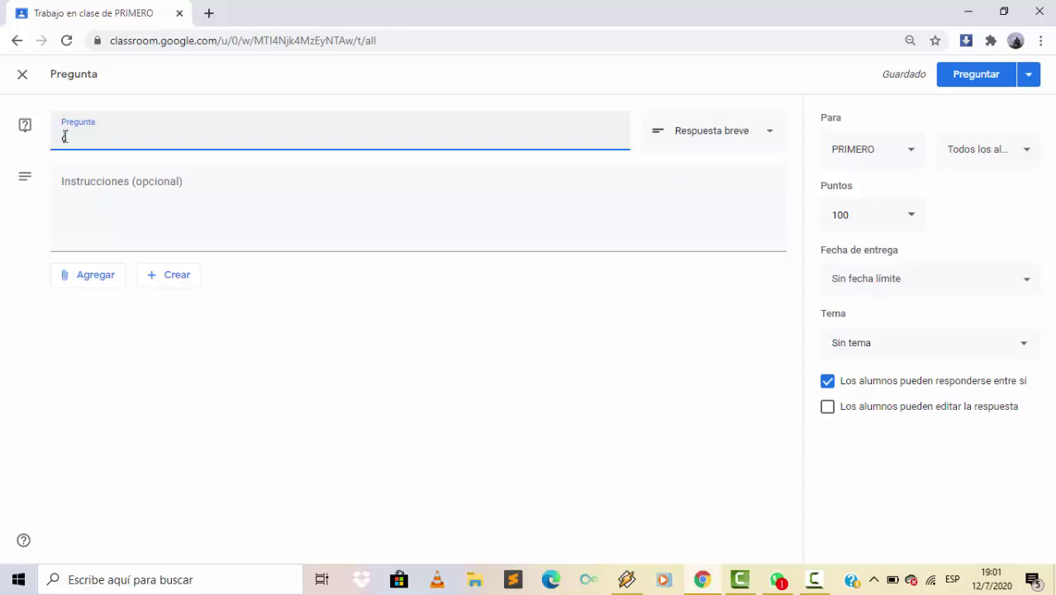
text(¿QUEPIENSAS)
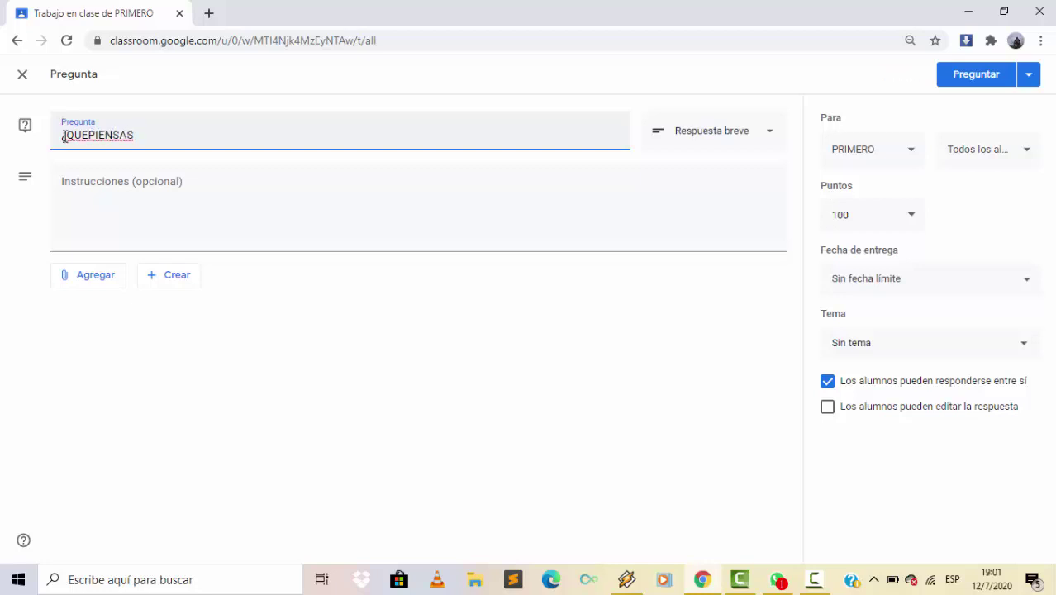
key(BackSpace)
key(BackSpace)
key(BackSpace)
key(BackSpace)
text(PIENSAS SOB)
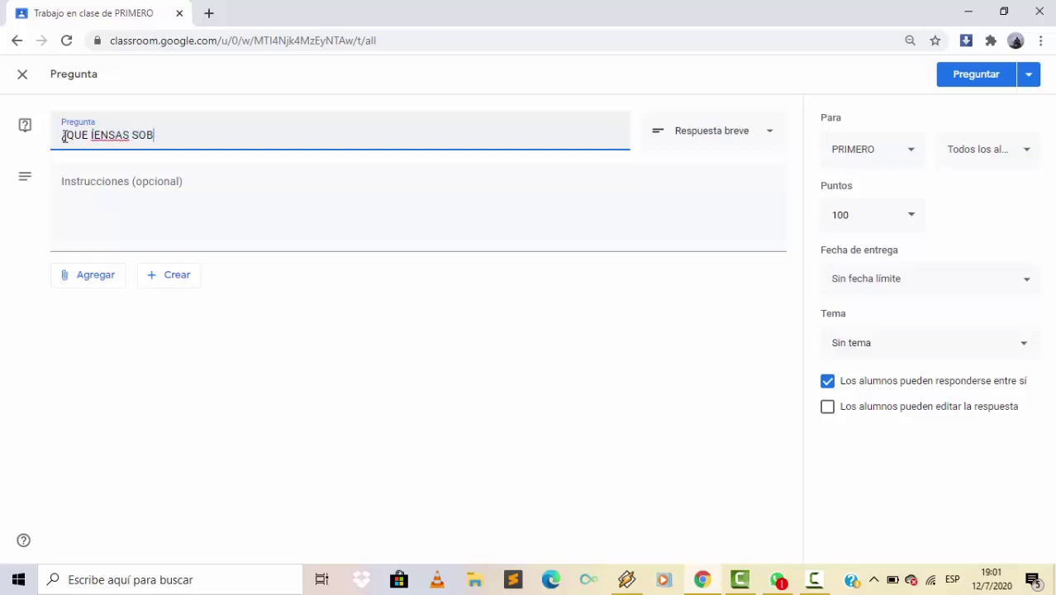
text(RE EL CRITERIO DE QUE )
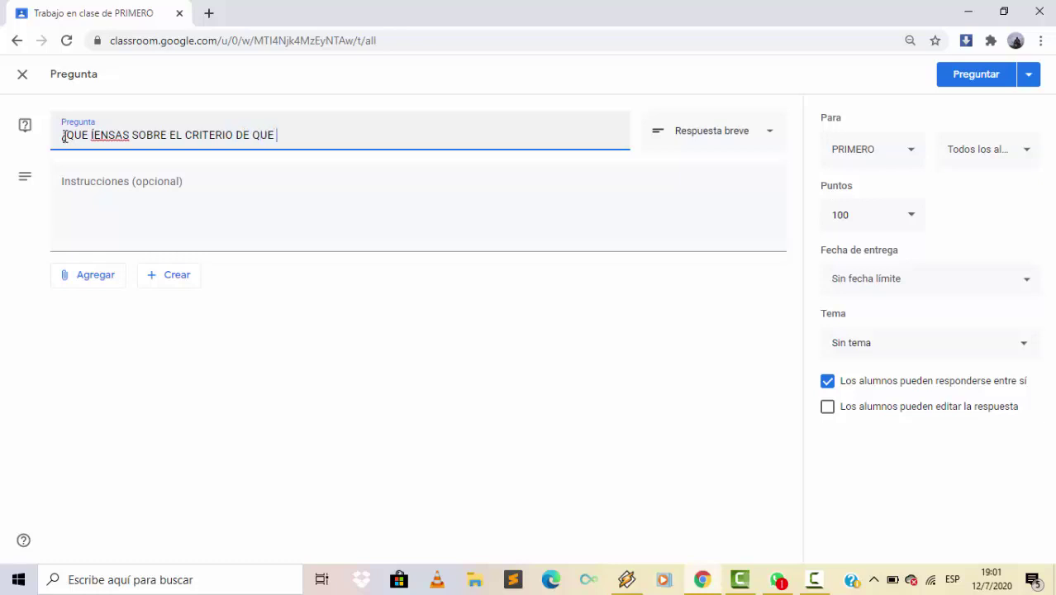
text(TODOS LOS EST)
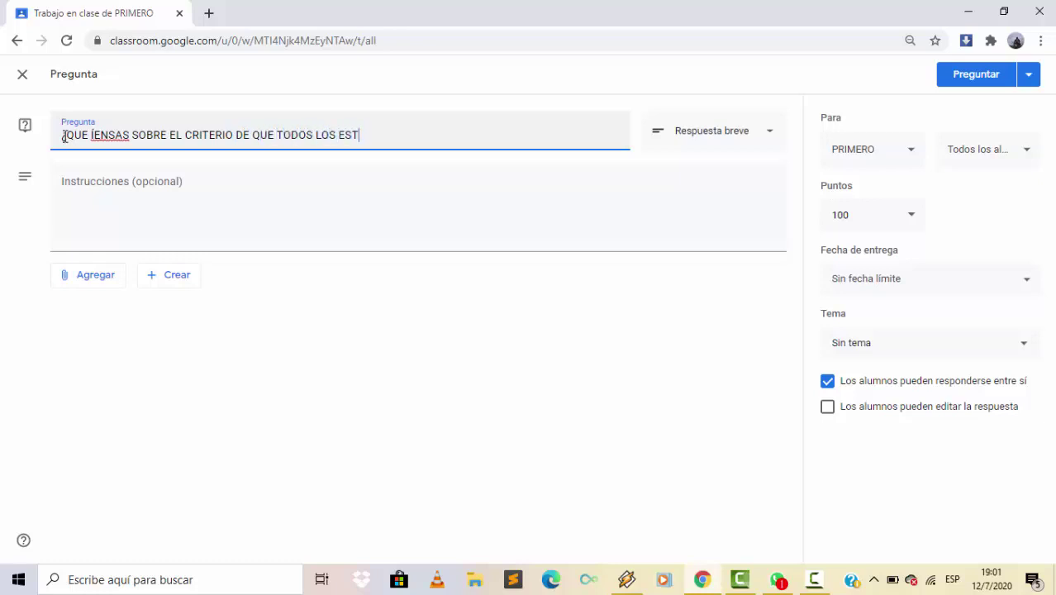
text(UDIANTES APROBARA)
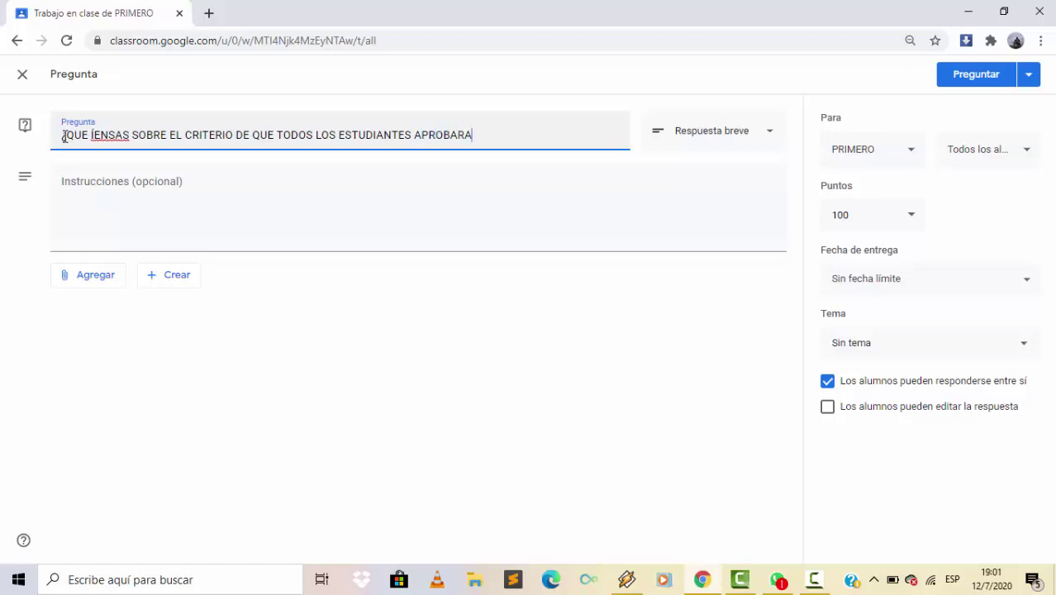
text(N EL AÑO)
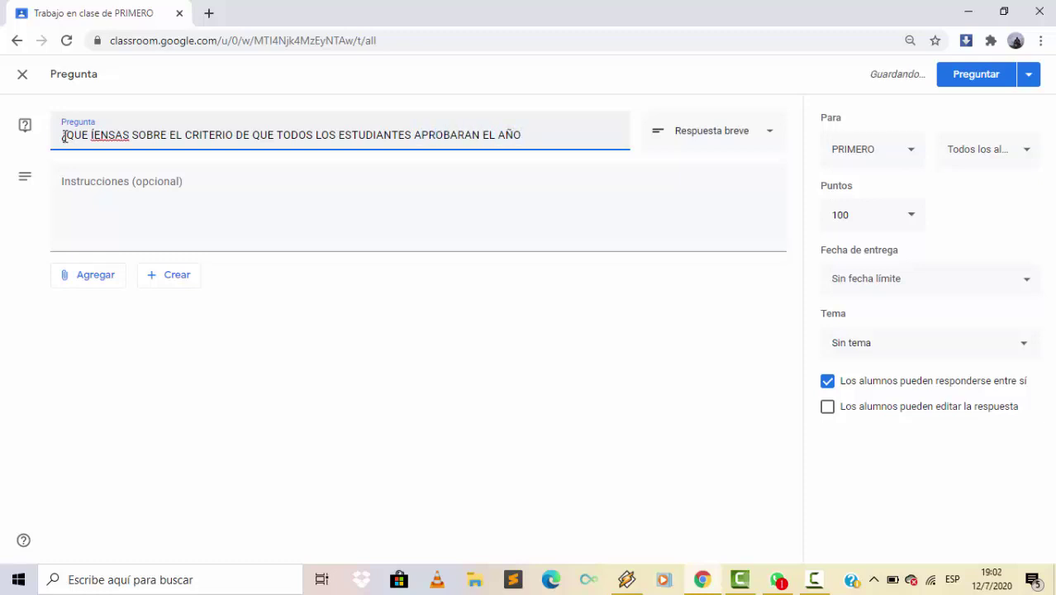
text( ?)
- Correct the misspelled second word of the question text to "PIENSAS"
click(91, 134)
text(I)
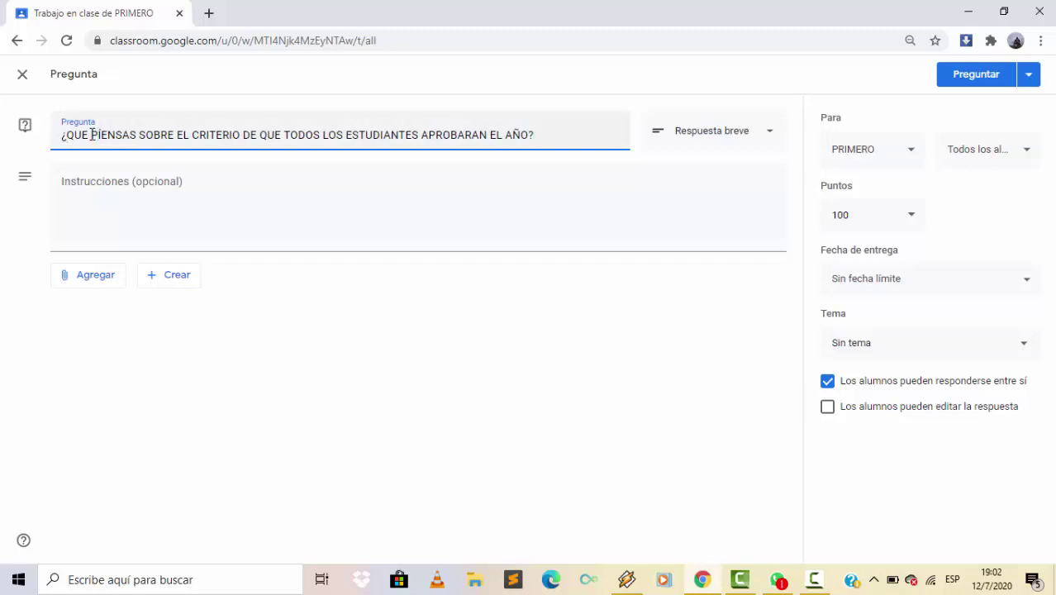
click(73, 177)
double_click(117, 135)
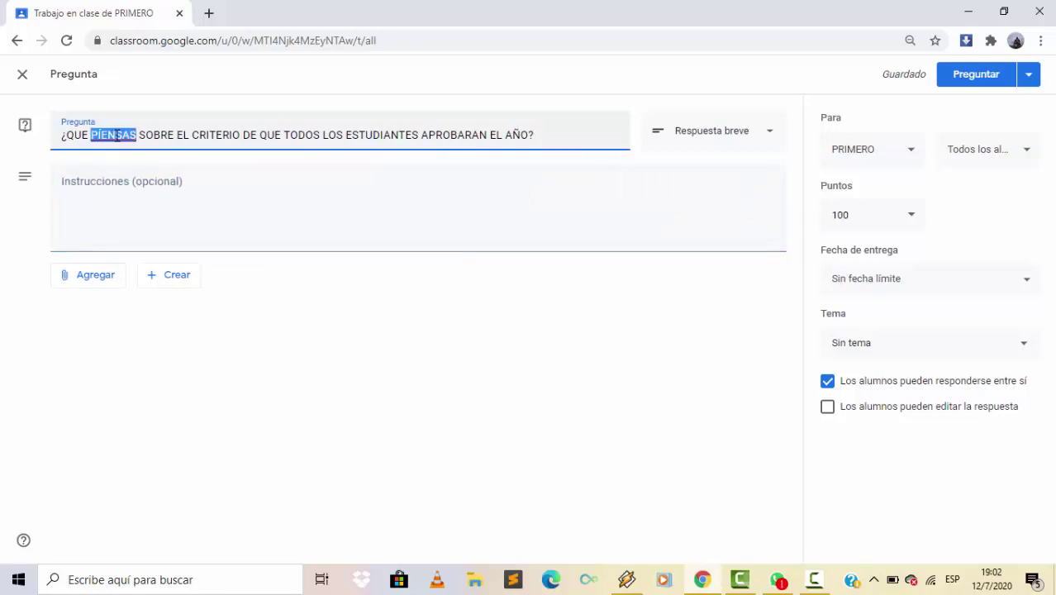
right_click(116, 134)
click(140, 147)
- Write the question's instructions on two lines: "1.- TU RESPUESTA DEBE SER ARGUMENTADA" and "2.- NO FALTAR EL RESPETO A TUS COMPAÑEROS"
click(73, 183)
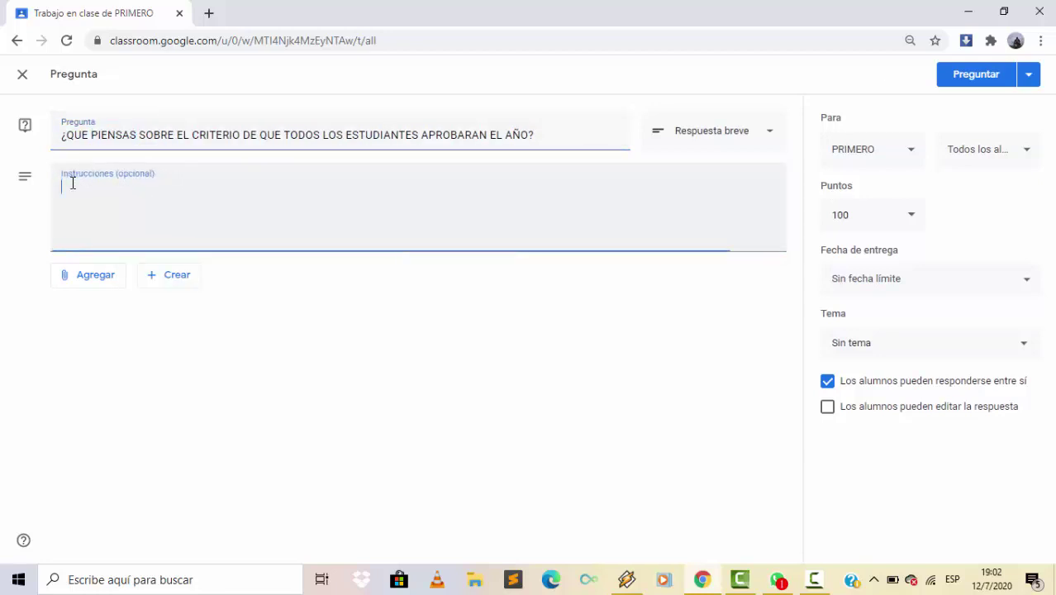
text(1)
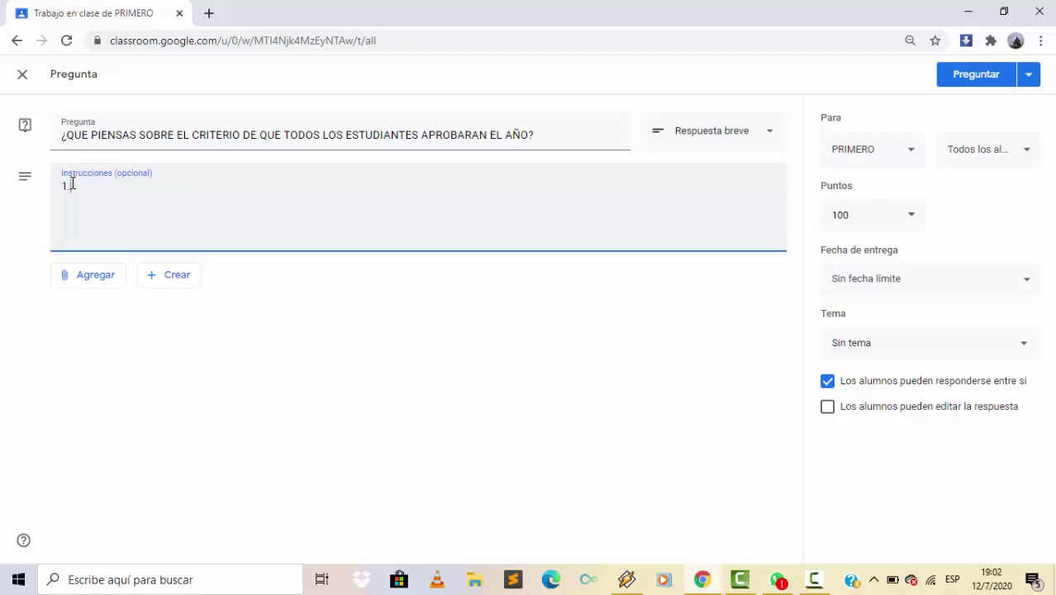
text(. TU RESPUESTA DEBE SER )
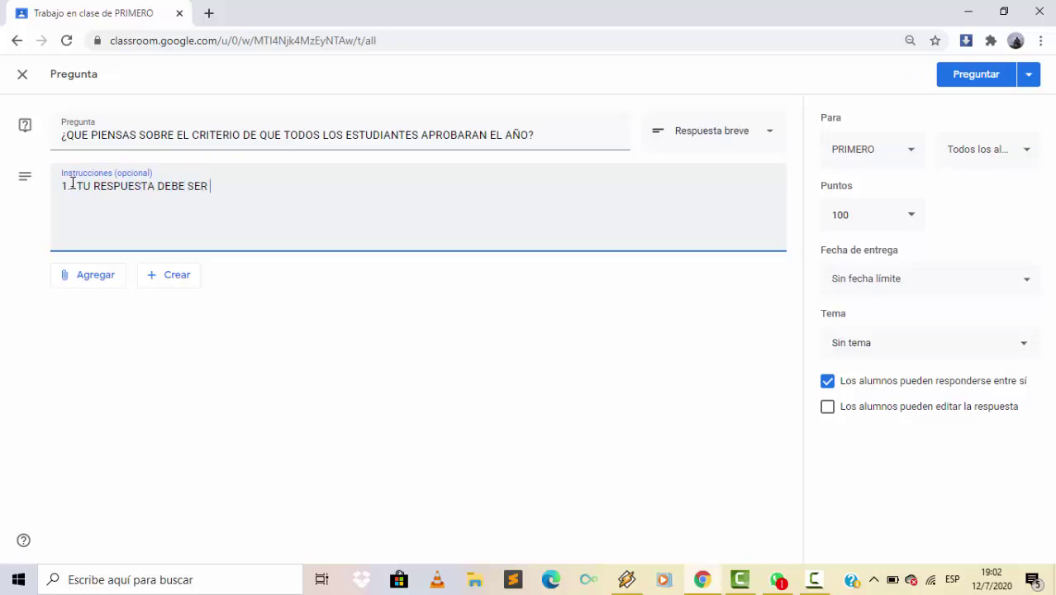
text(ARGUMENTADA)
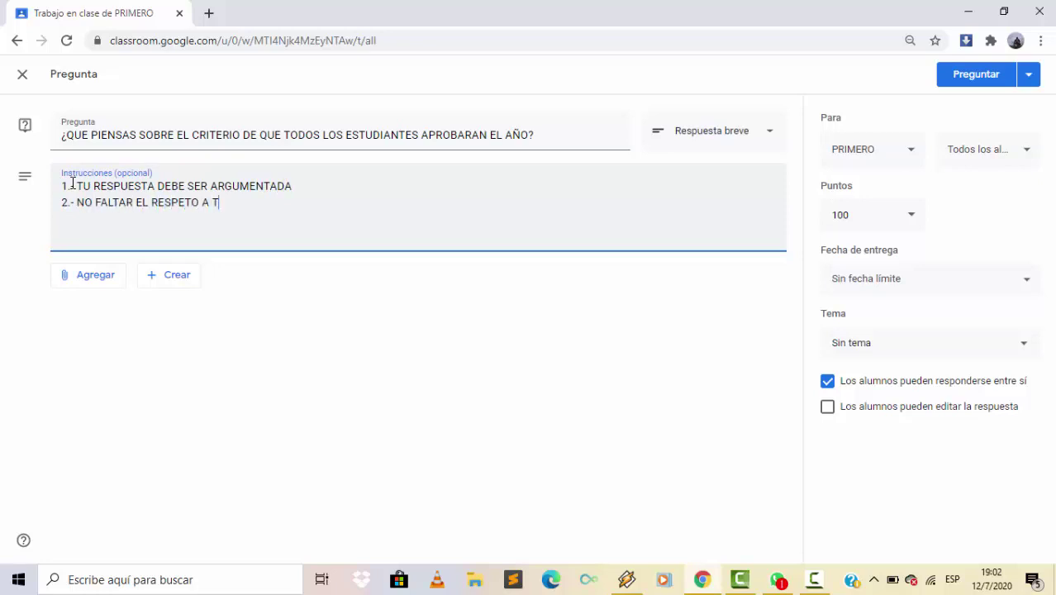
text(COMPAÑEROS)
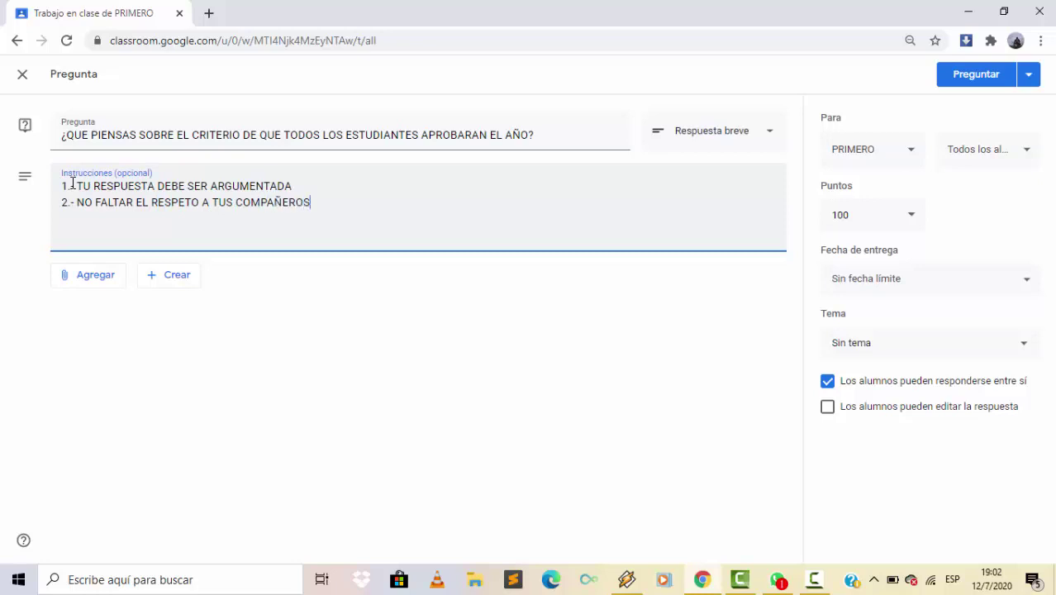
key(Return)
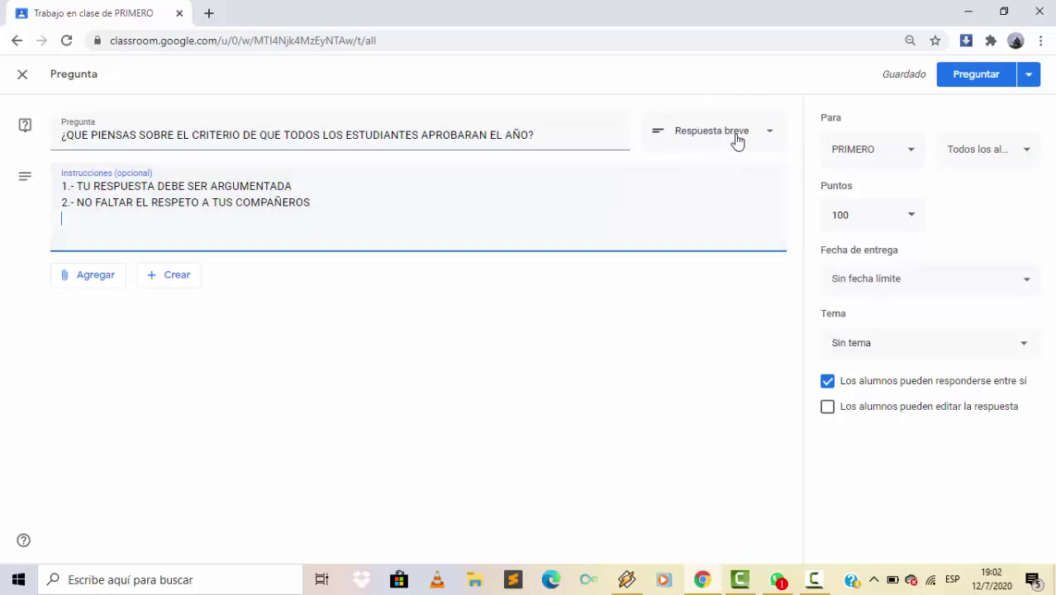
- Change the question type from short answer to multiple choice (Opción múltiple)
click(764, 136)
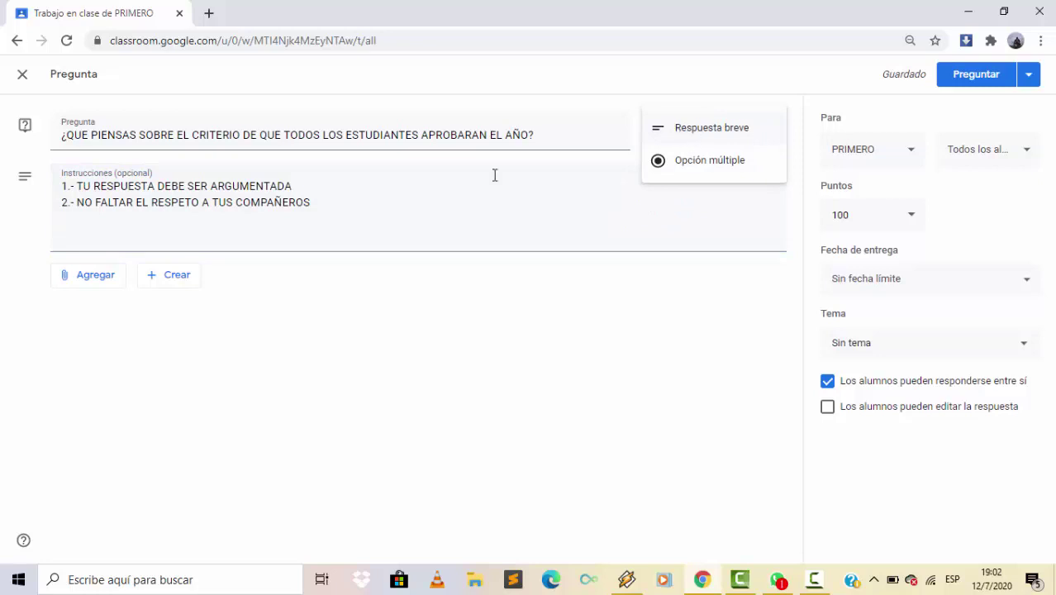
click(335, 209)
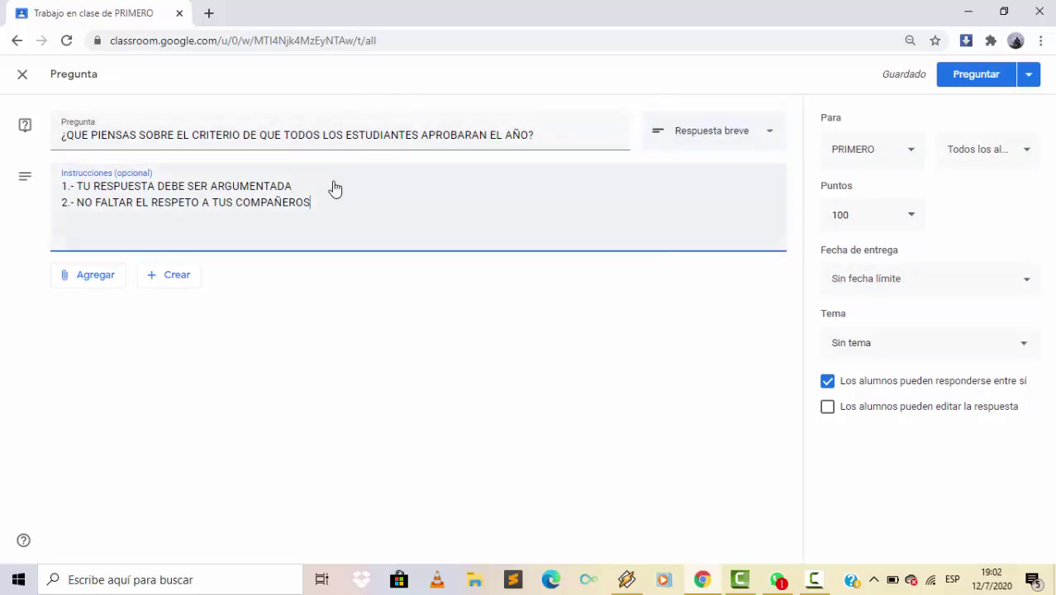
click(771, 138)
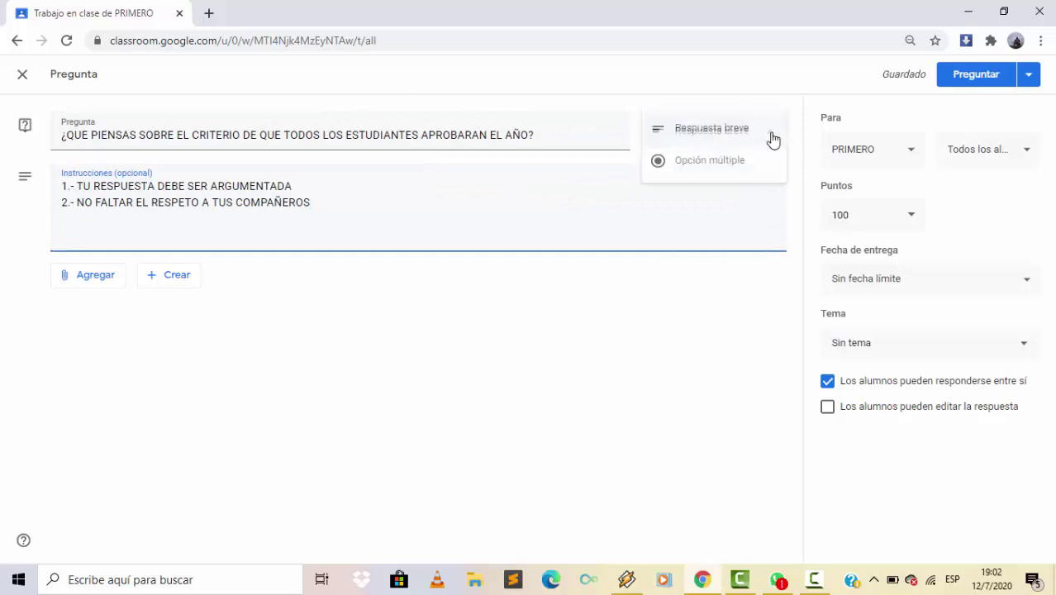
click(719, 169)
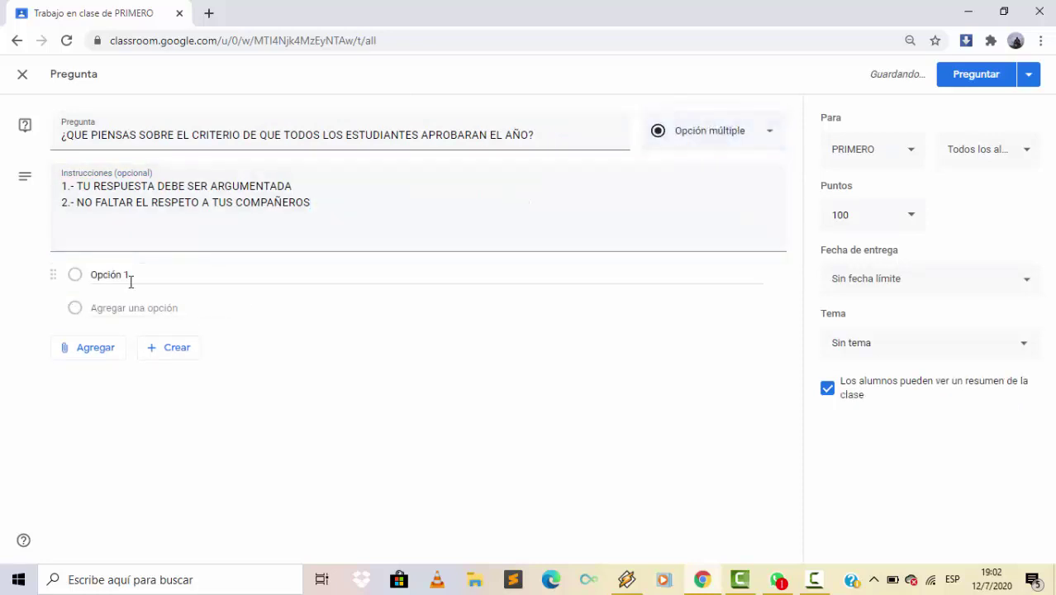
- Enter the two answer options "DE ACUERDO" and "EN DESACUERDO" for the multiple-choice question
click(106, 276)
text(DE)
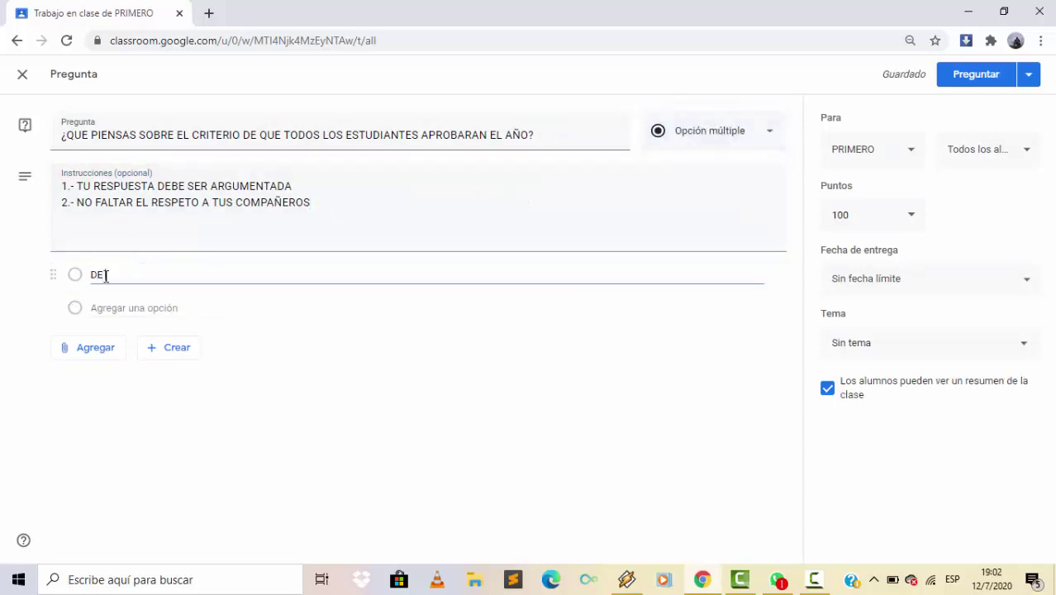
text( ACUERDO)
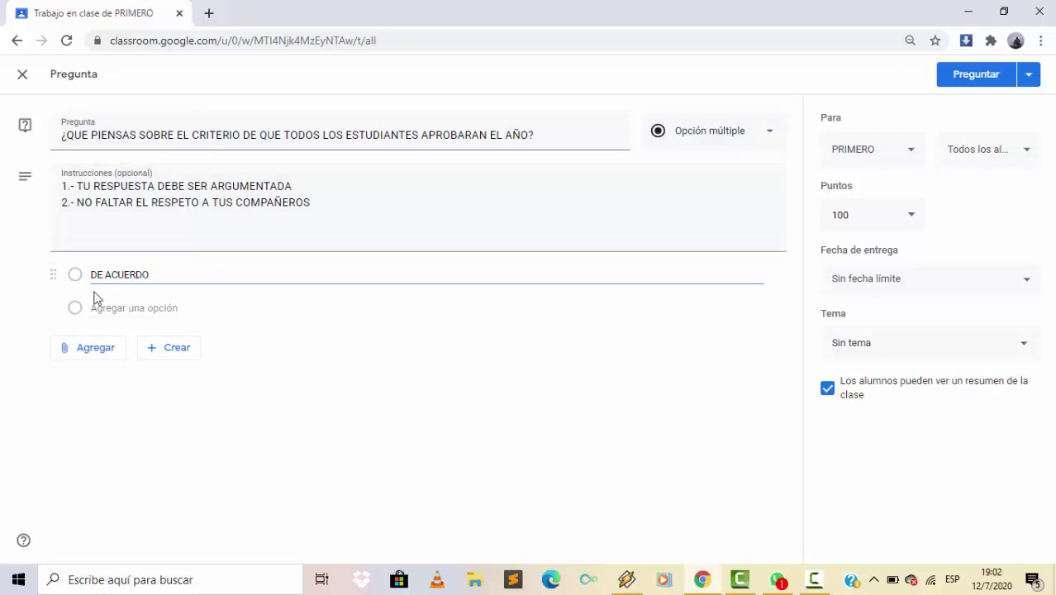
click(95, 308)
text(E)
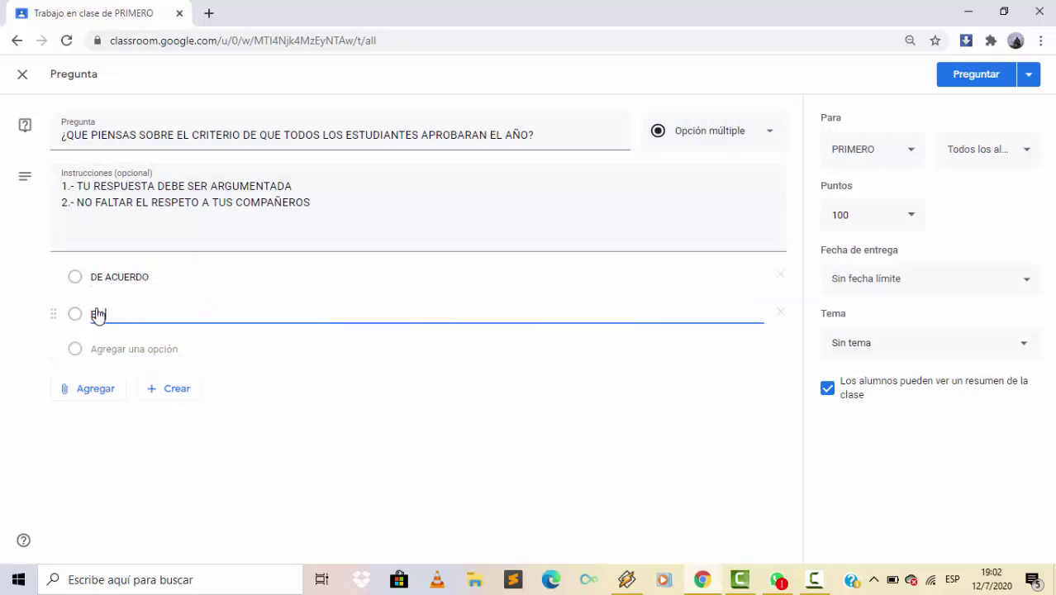
text(N DESAVUERD)
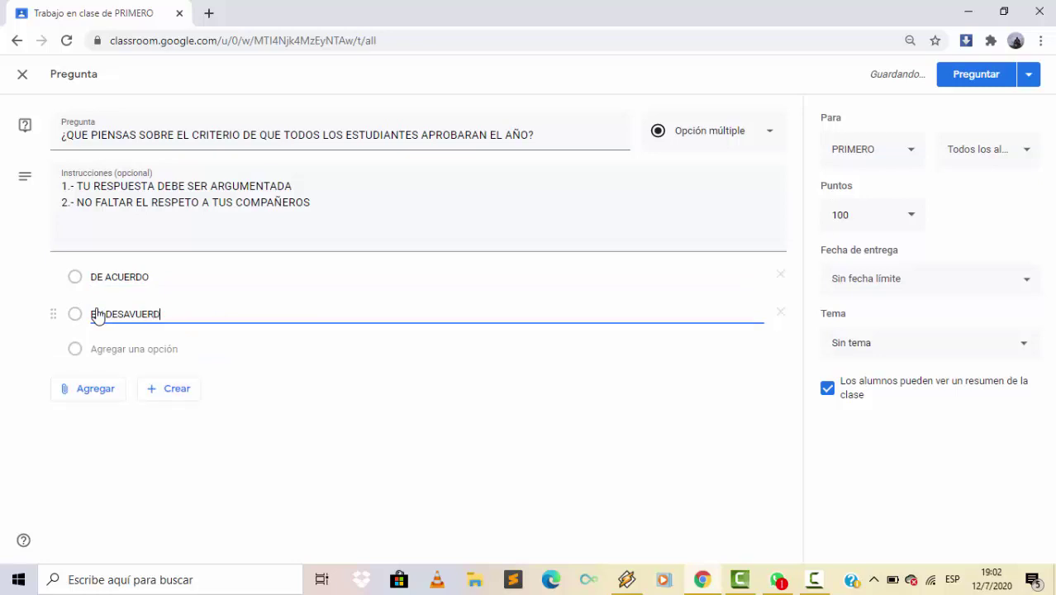
key(Left)
key(Left)
key(Left)
key(BackSpace)
text(C)
- Set the question's points to 45
click(909, 216)
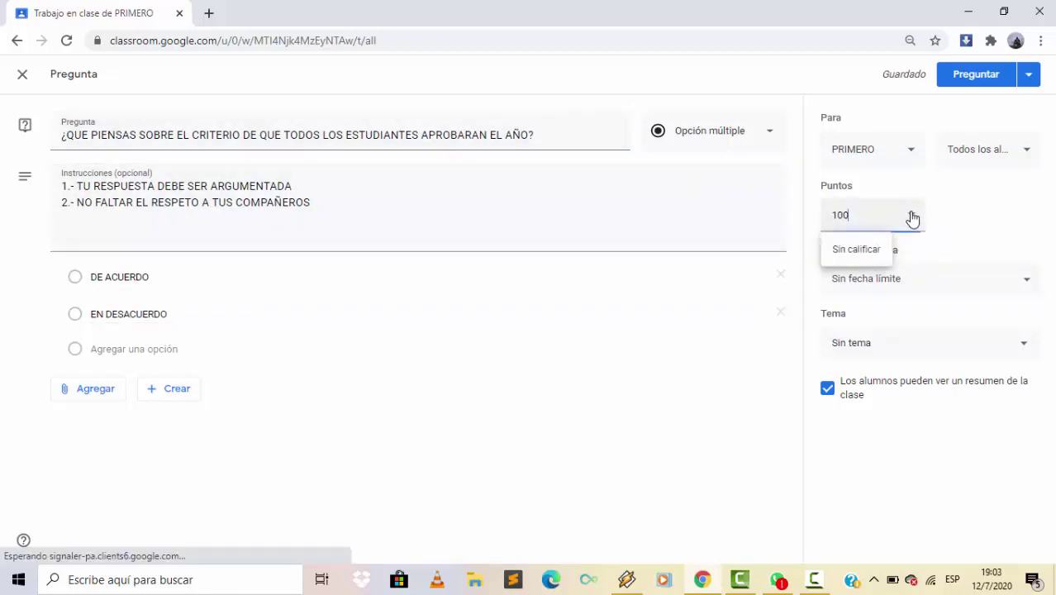
drag(845, 221, 830, 220)
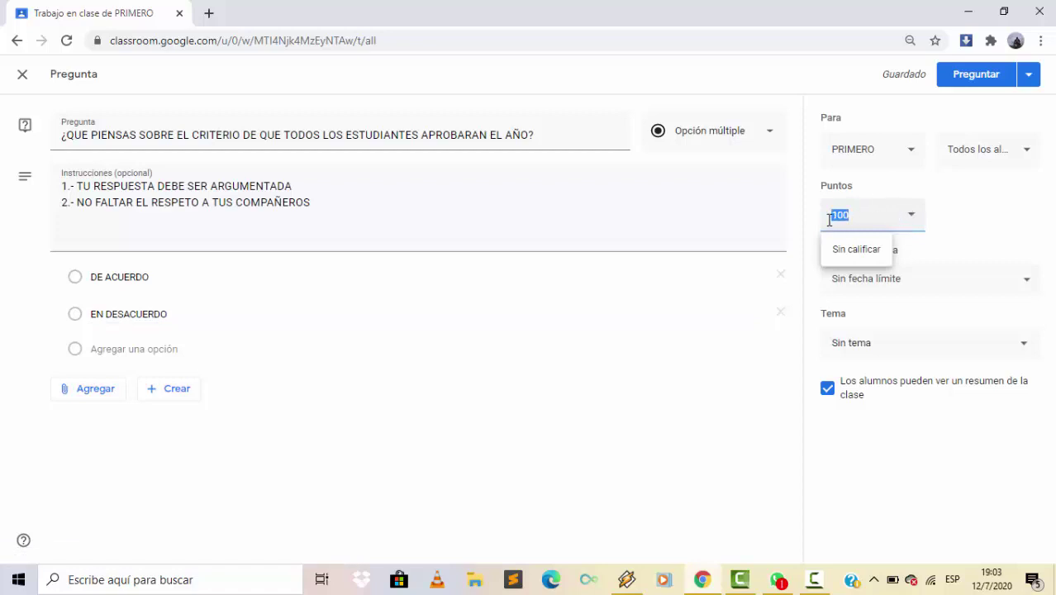
text(45)
click(684, 430)
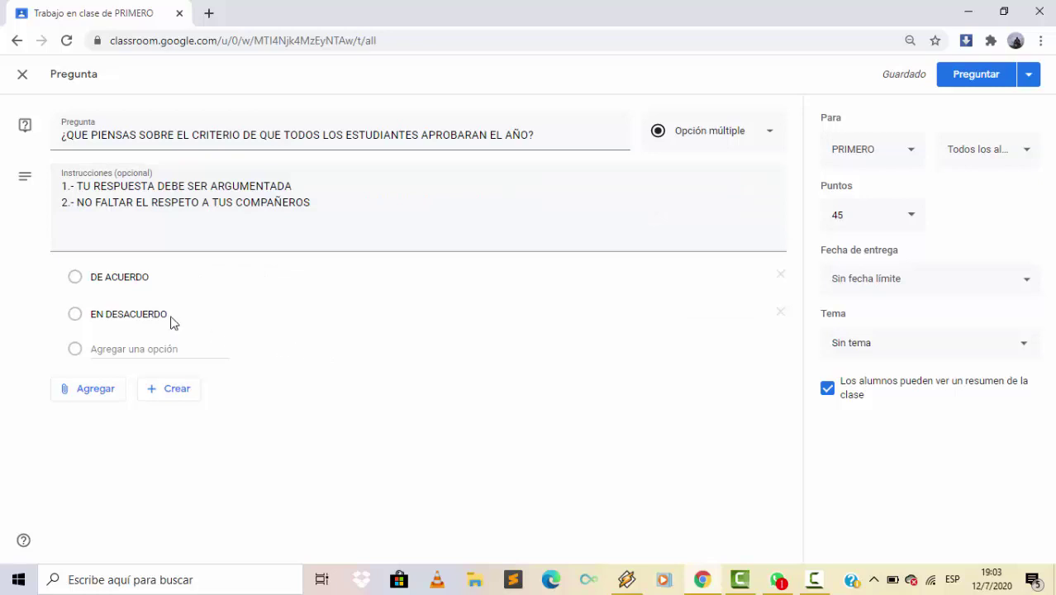
- Open an extra blank browser tab and start adding a link attachment to the question
click(209, 13)
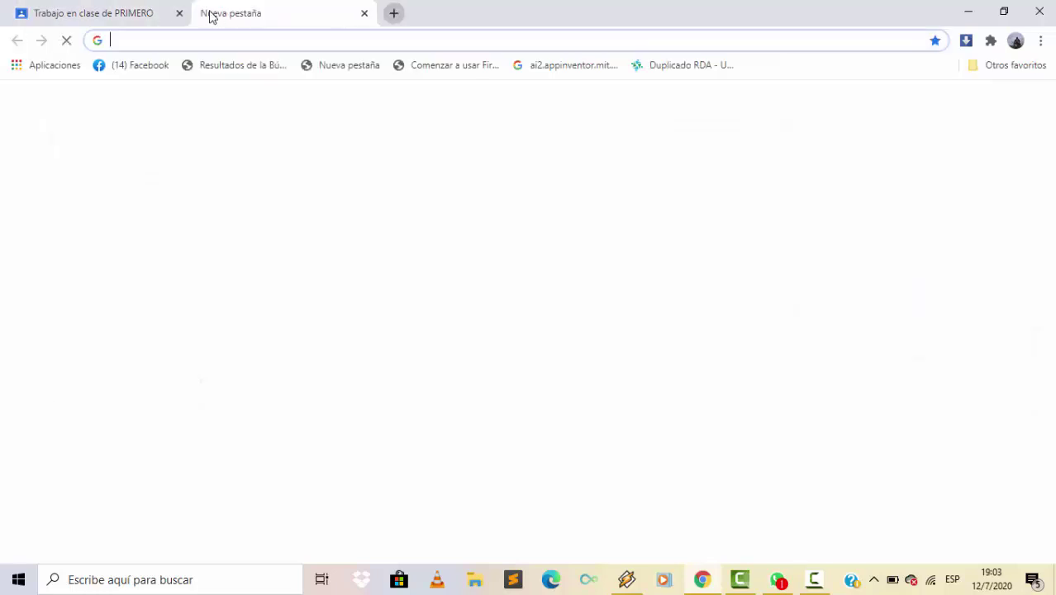
click(124, 13)
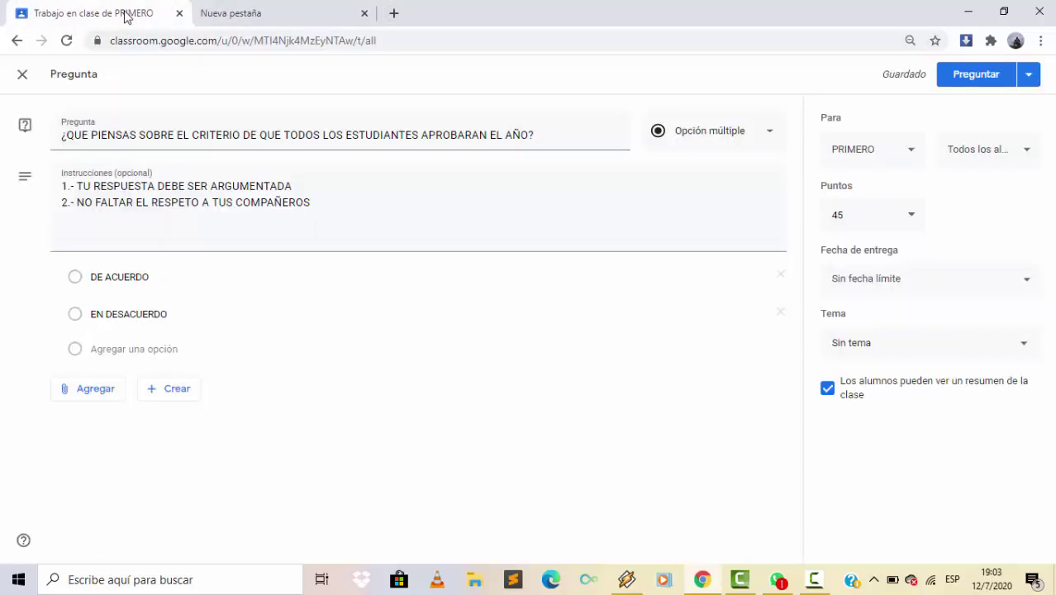
click(78, 394)
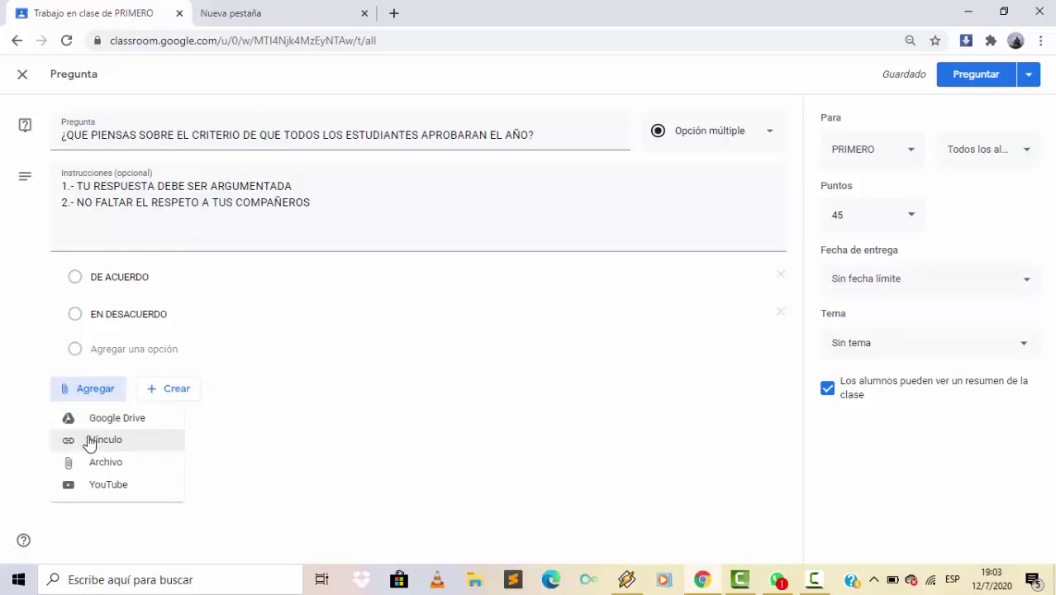
click(109, 442)
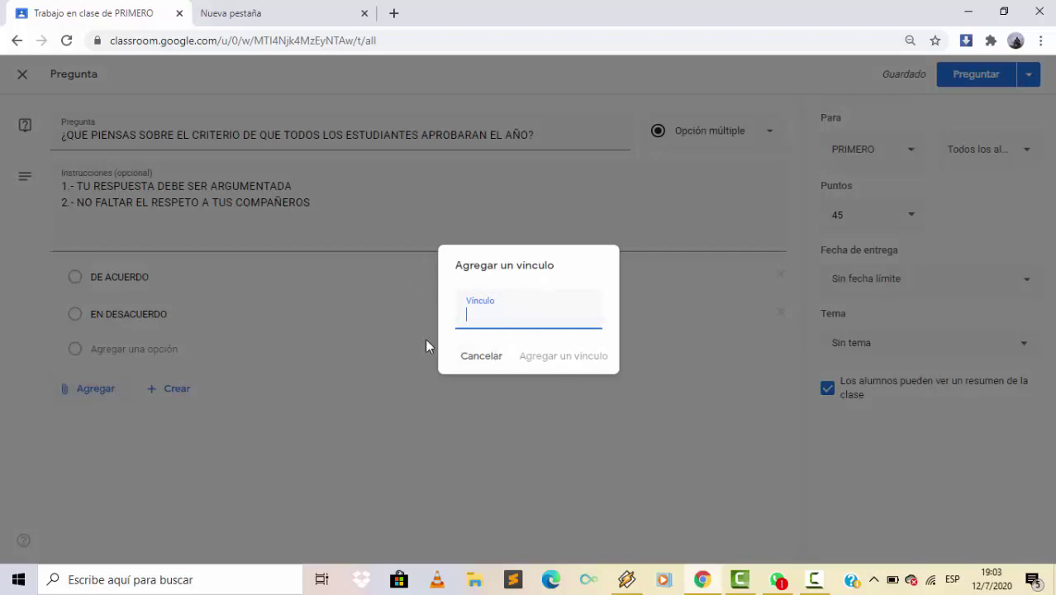
- Switch to Google Calendar and copy the Google Meet link of the TALLER - N.I.M. event on Saturday 11 July
click(277, 12)
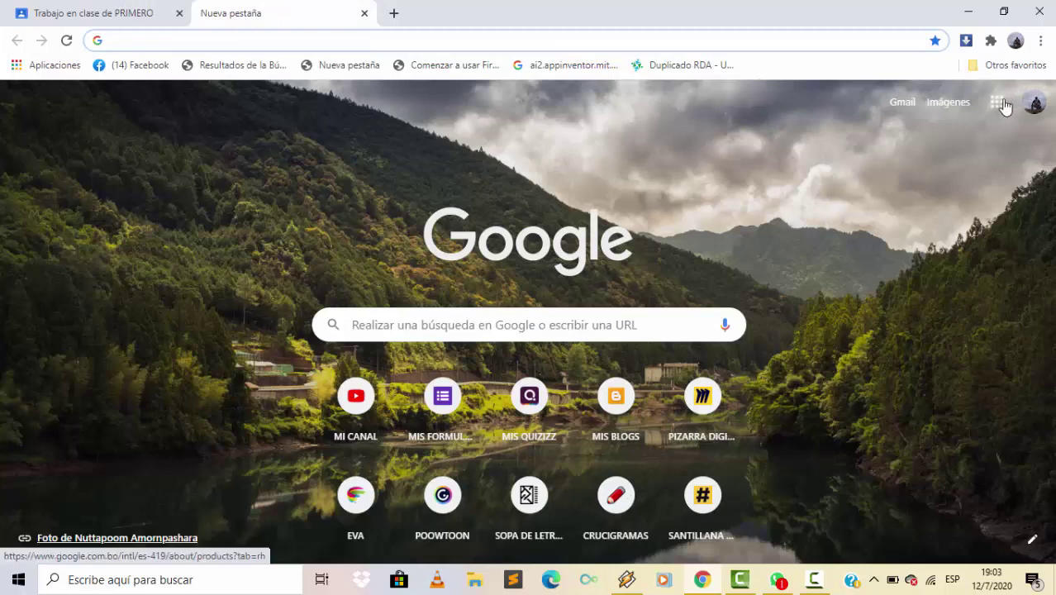
click(998, 103)
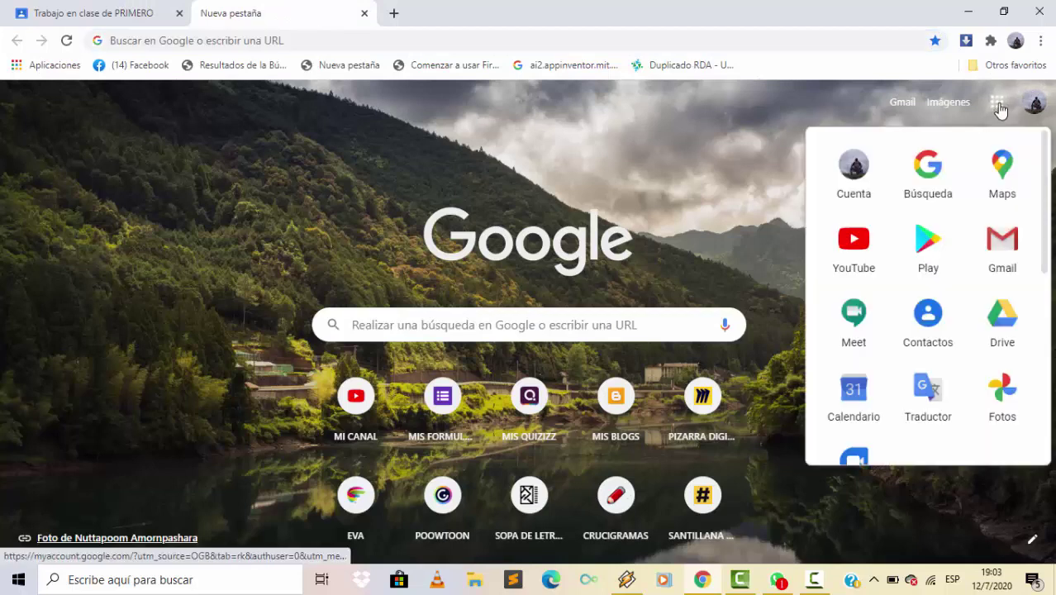
click(854, 393)
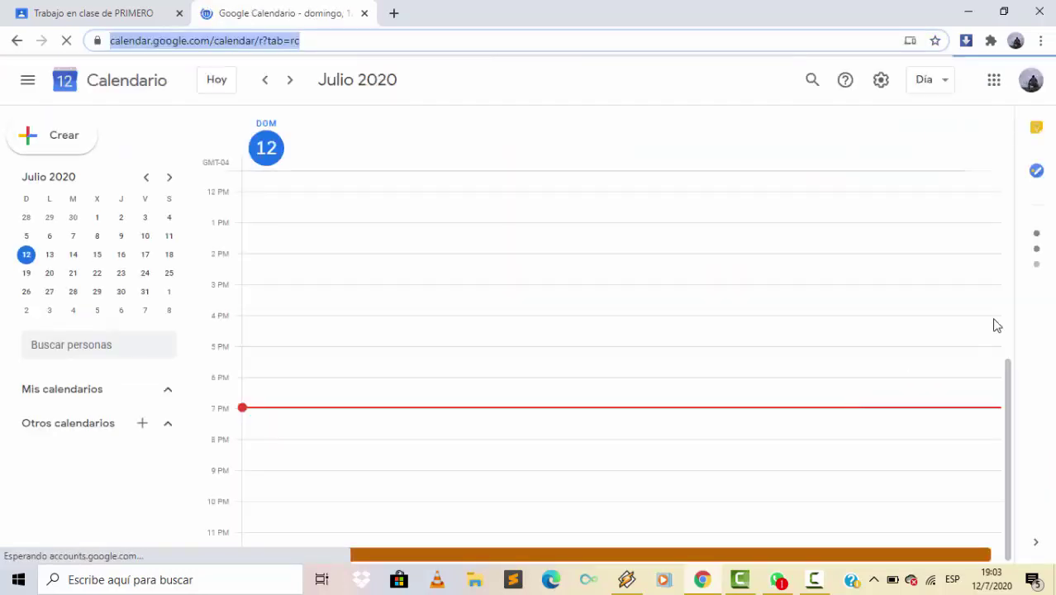
click(1005, 386)
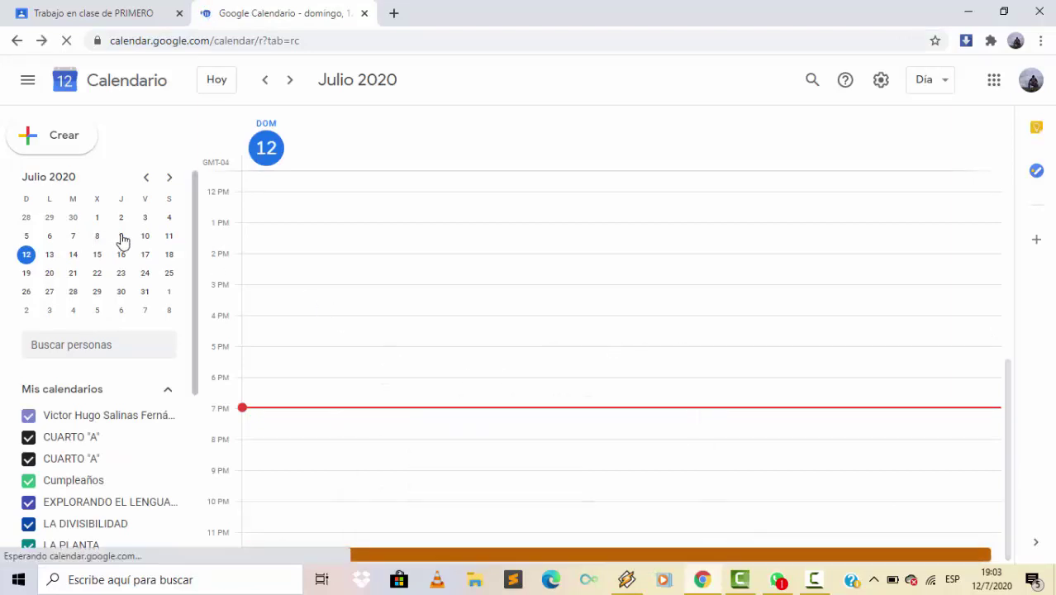
click(169, 238)
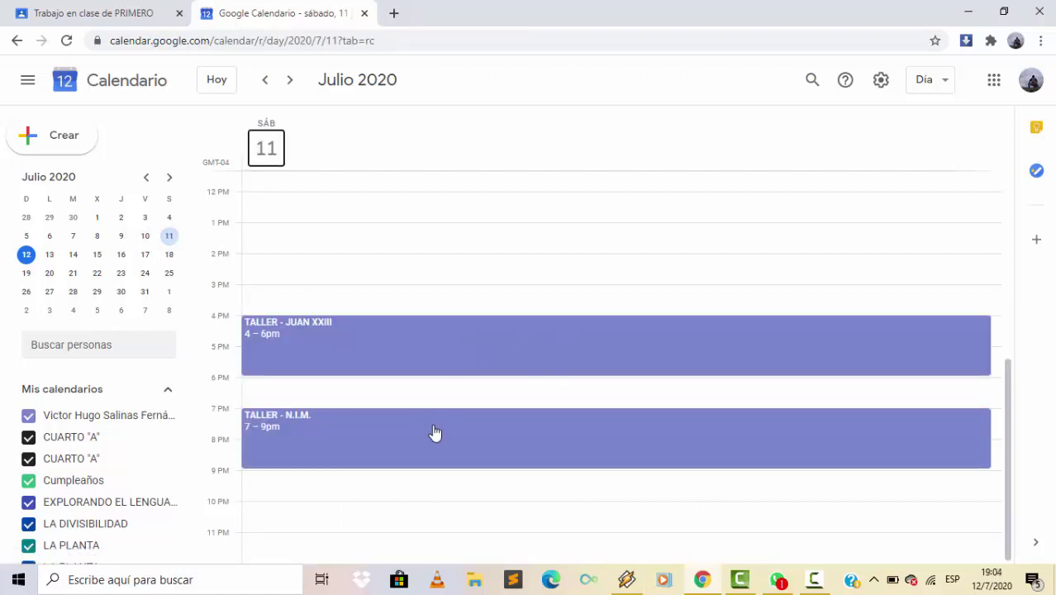
click(482, 443)
mouse_move(514, 316)
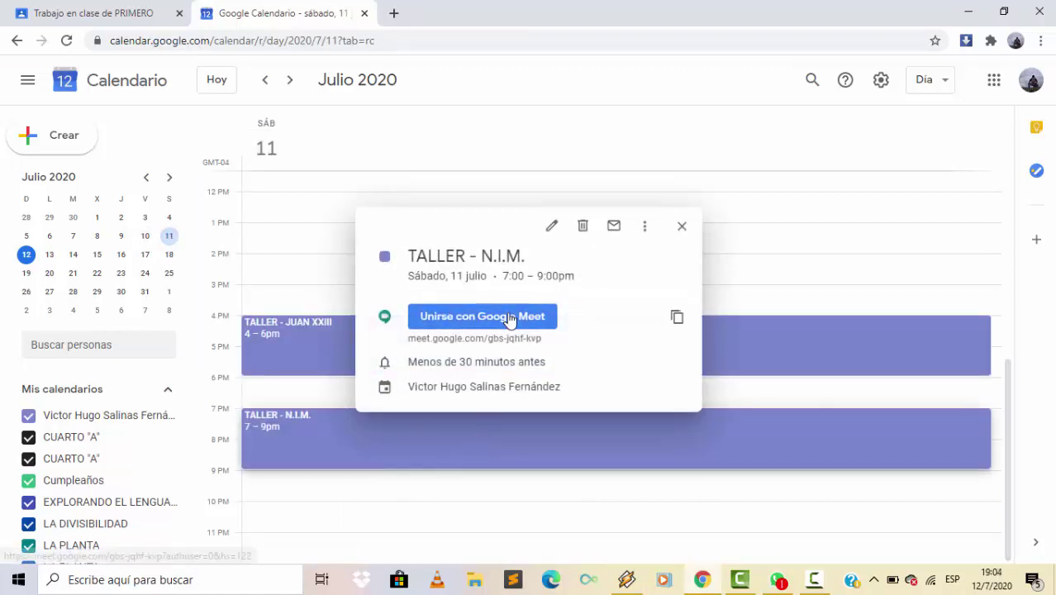
click(678, 319)
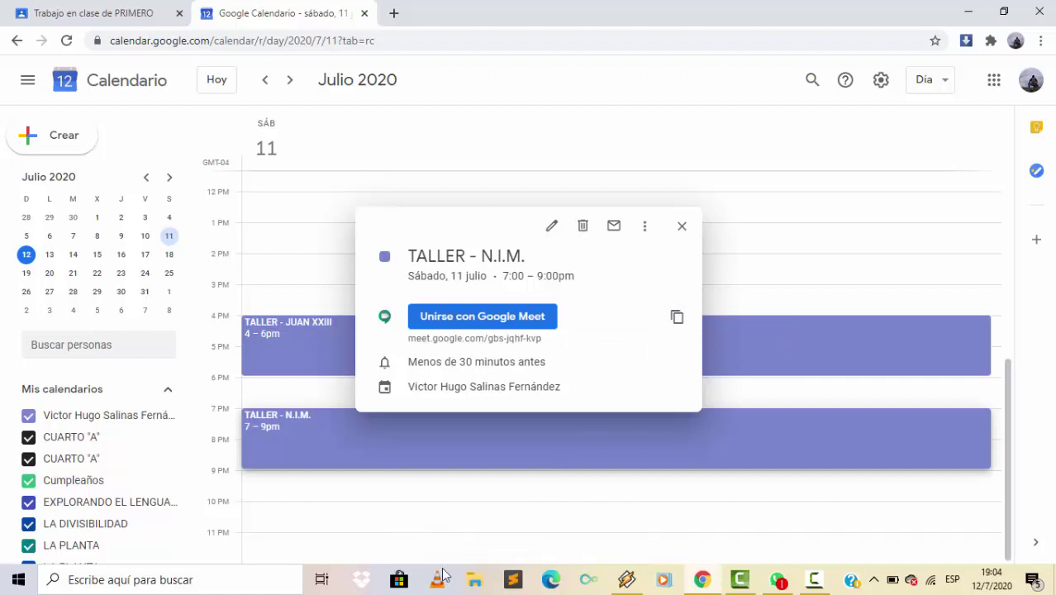
- Return to the Classroom question and attach the copied Google Meet link to it
click(114, 6)
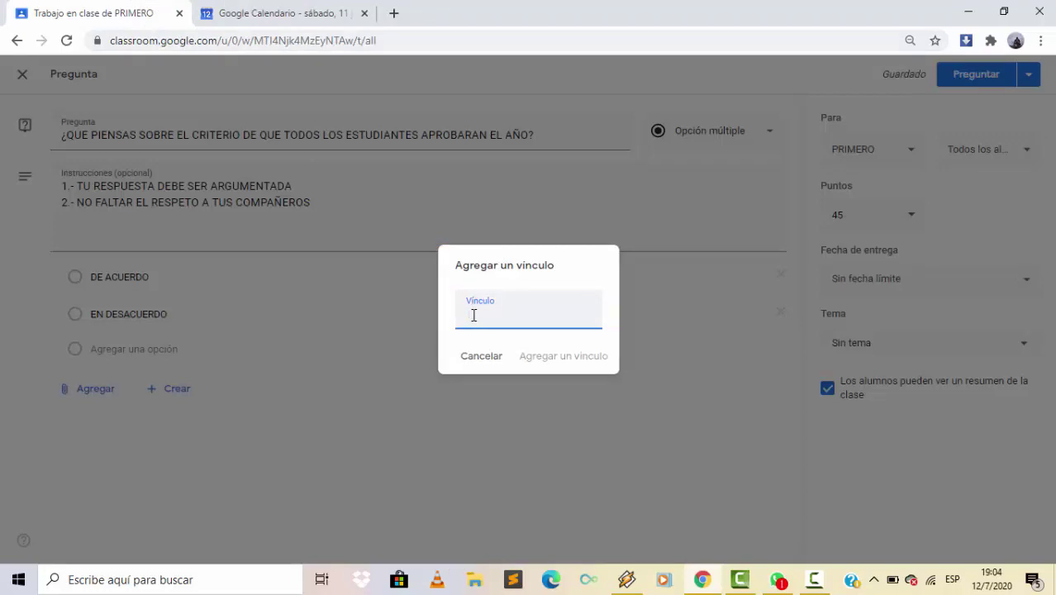
key(ctrl+v)
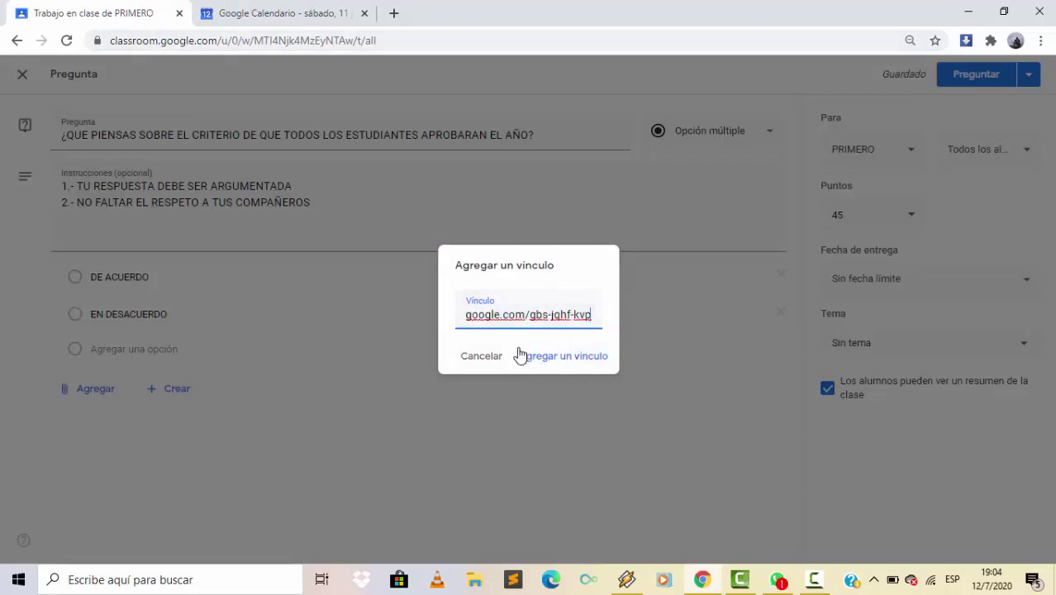
click(561, 356)
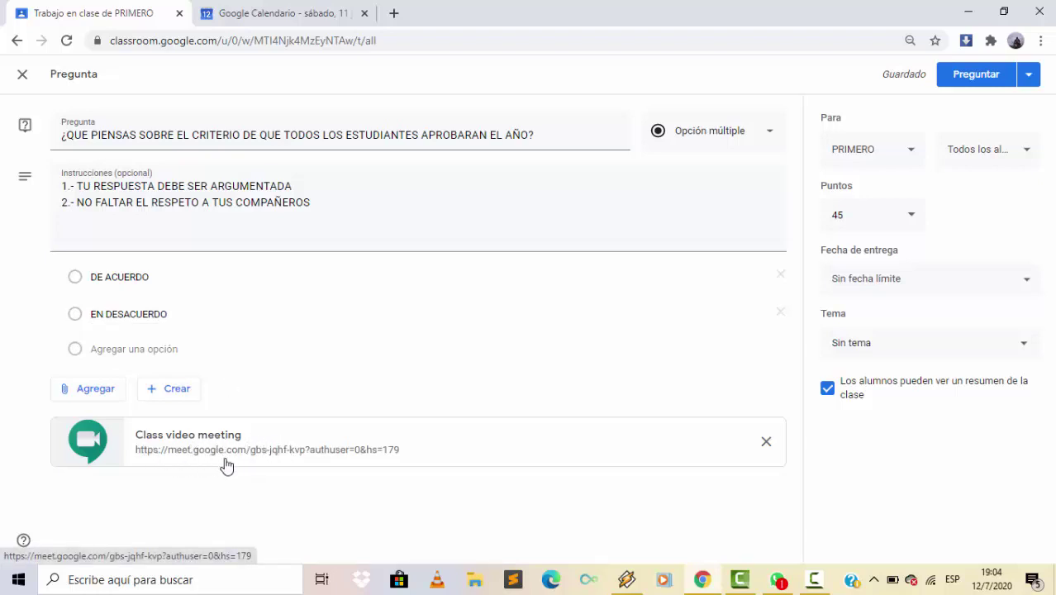
click(913, 152)
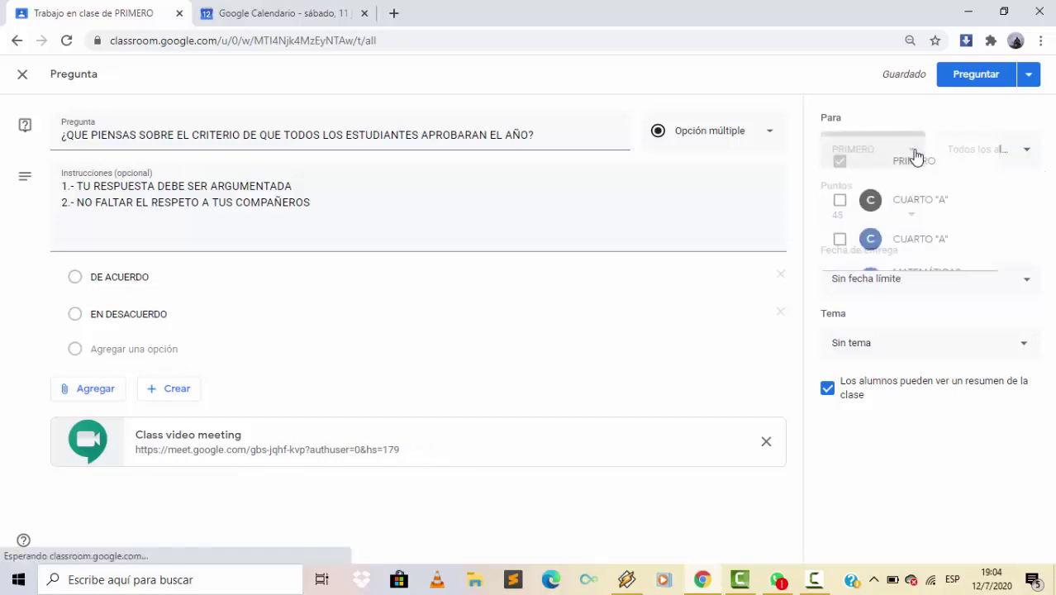
click(914, 151)
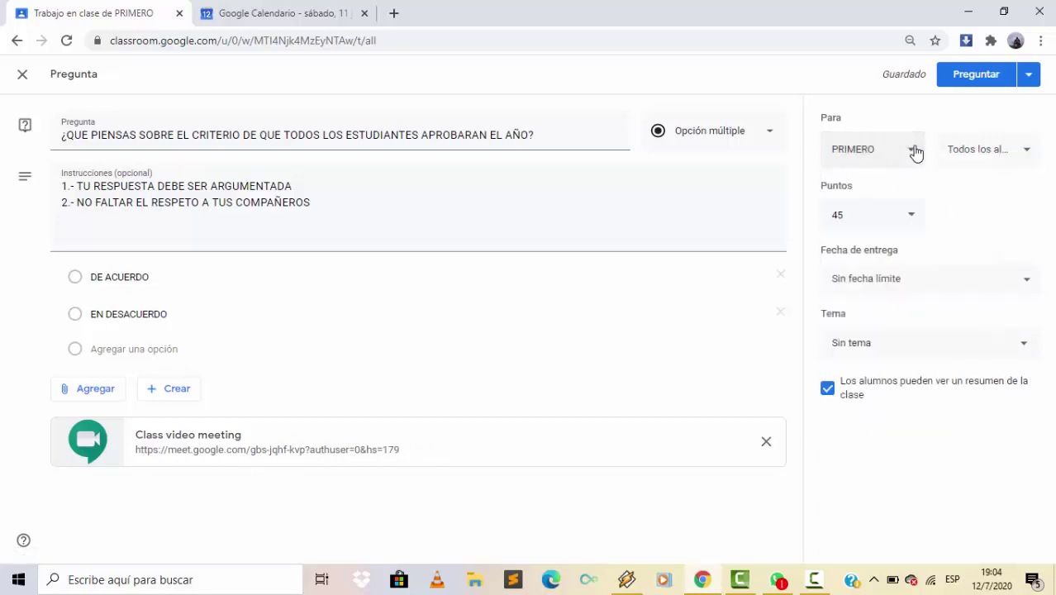
click(1007, 149)
click(1024, 147)
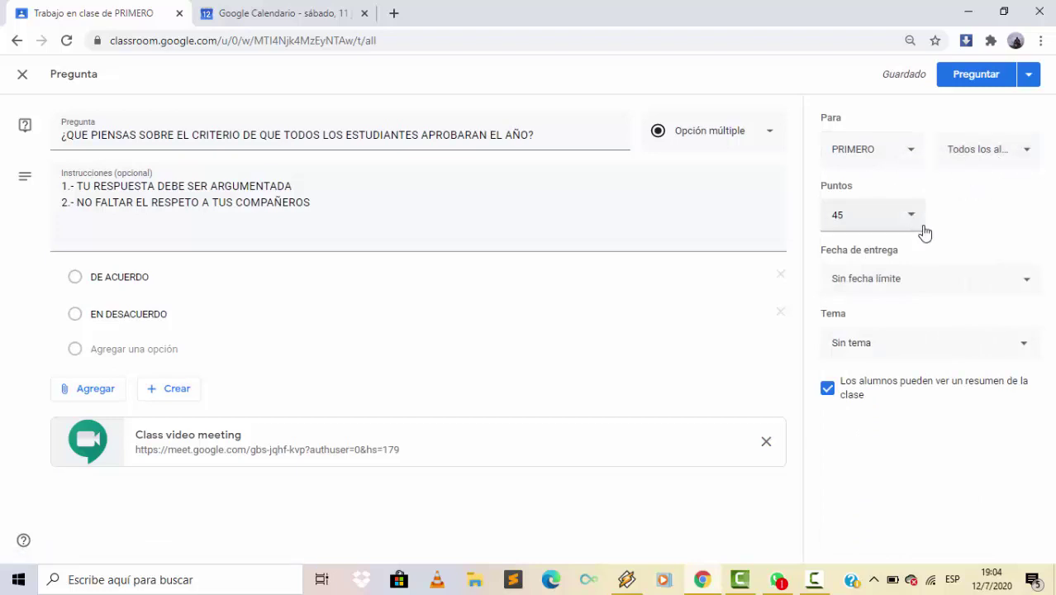